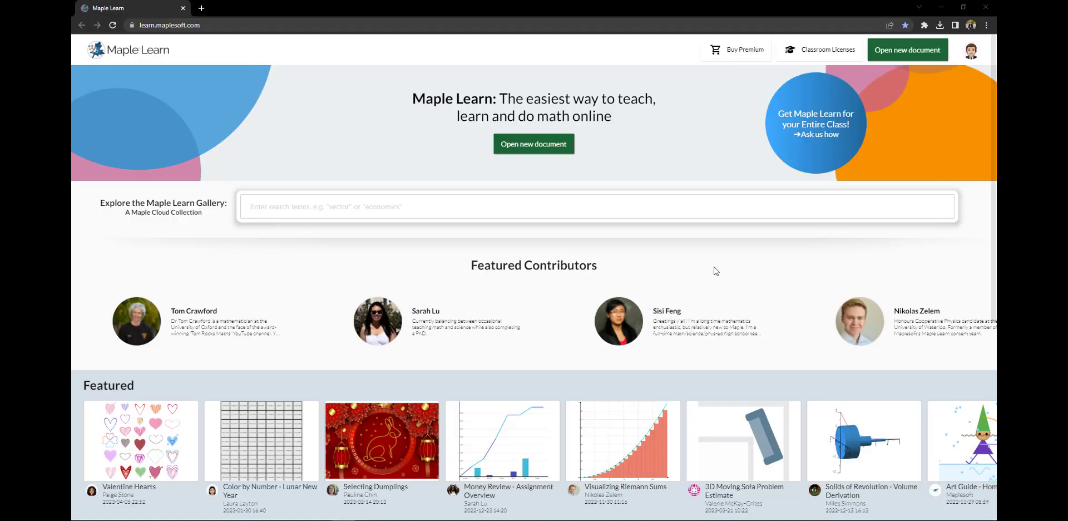
- Scroll through the Maple Learn homepage, then open a new blank document
scroll(713, 271, "down", 1)
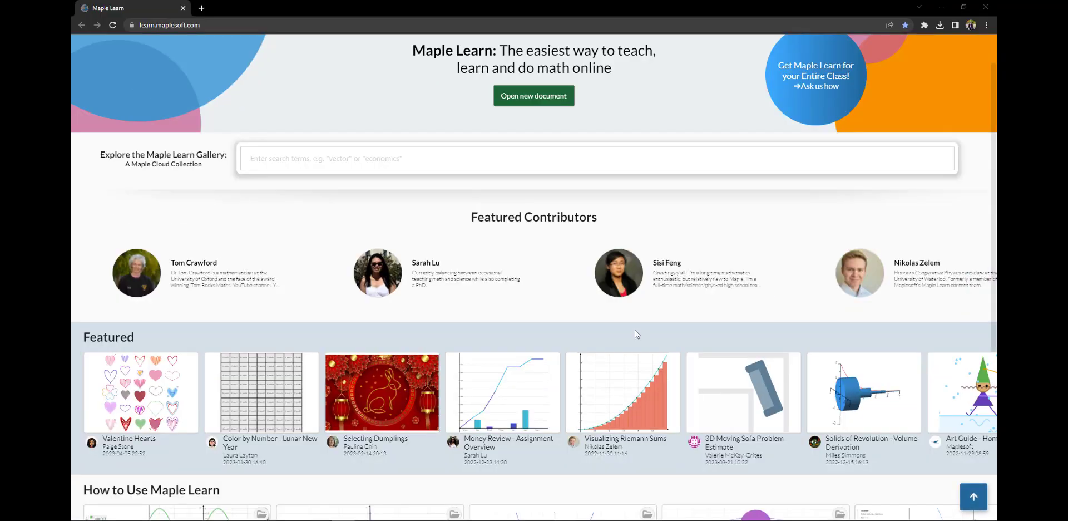
scroll(636, 335, "down", 1)
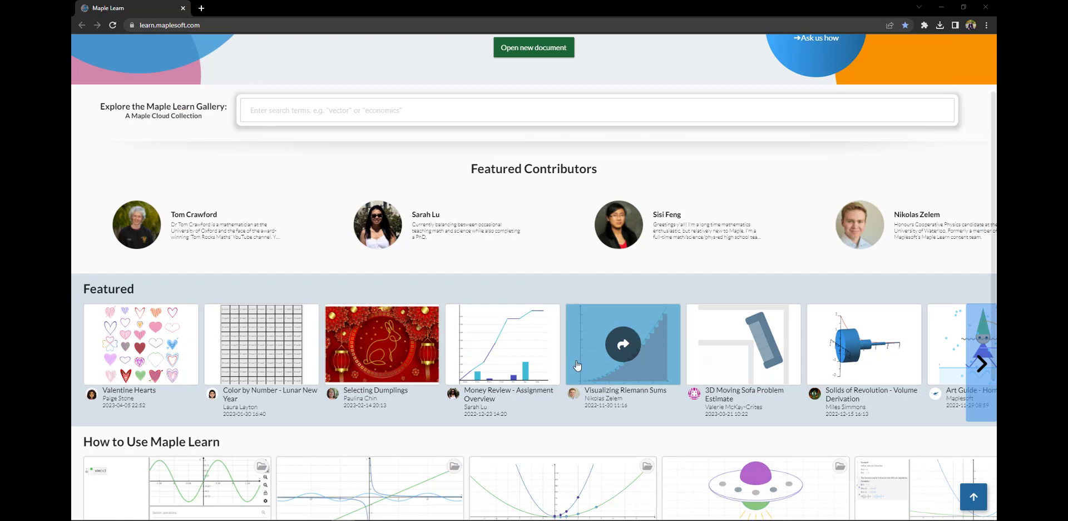
scroll(635, 339, "up", 2)
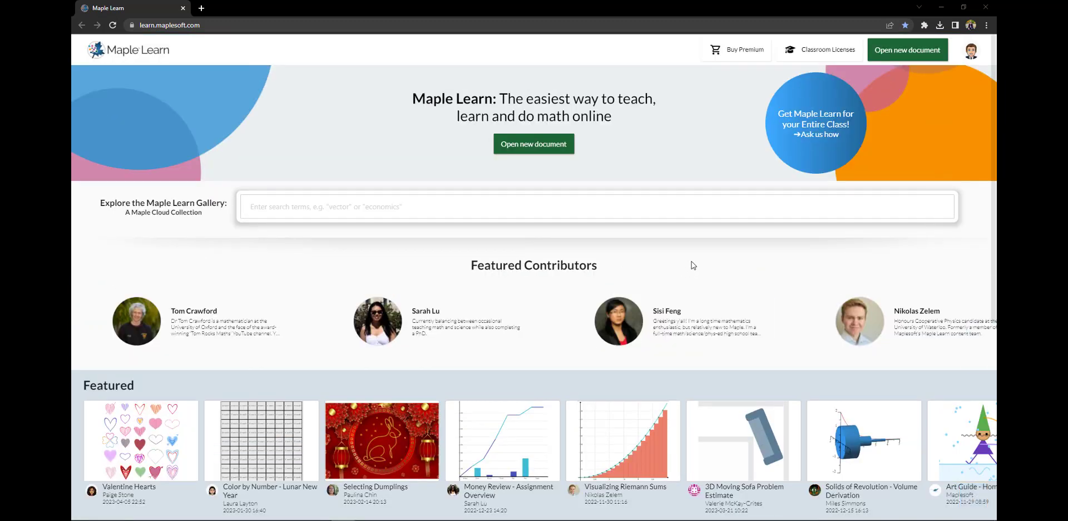
left_click(538, 152)
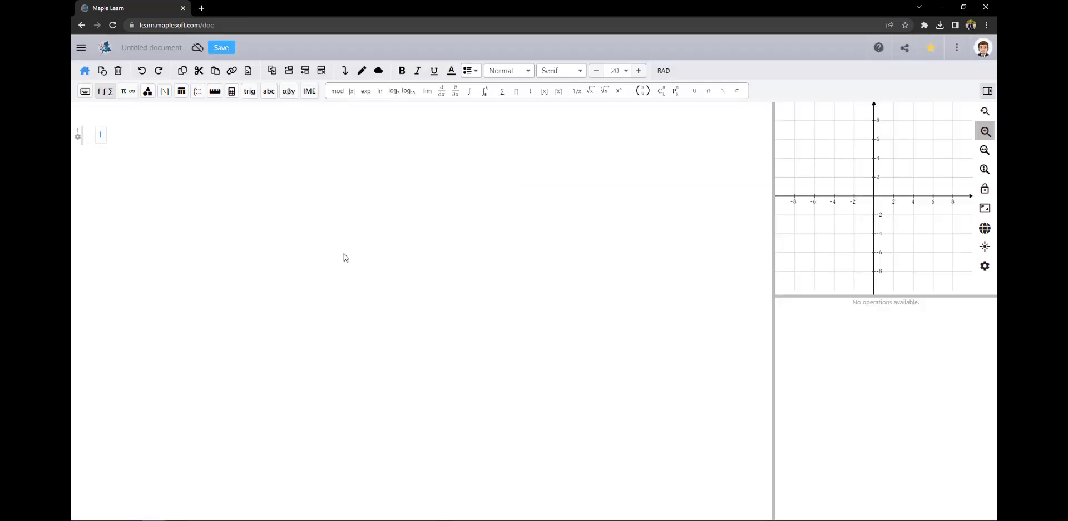
- Add a new math group and drag it to the left margin under line 1
left_click(237, 238)
left_click_drag(242, 245, 147, 170)
left_click_drag(145, 165, 88, 174)
- Enter x on line 1 and start a new row in line 2's empty group
left_click(100, 137)
type("x")
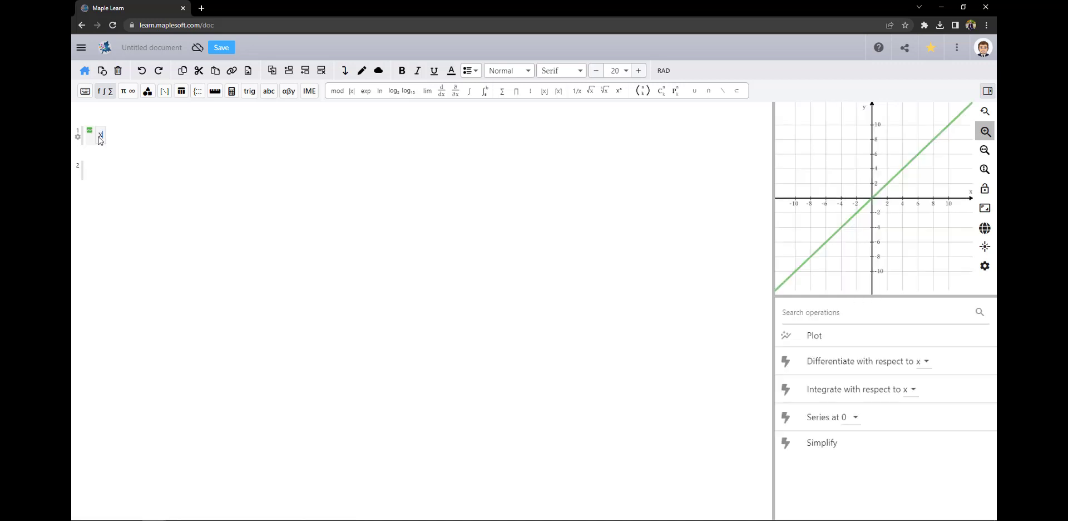
left_click(99, 171)
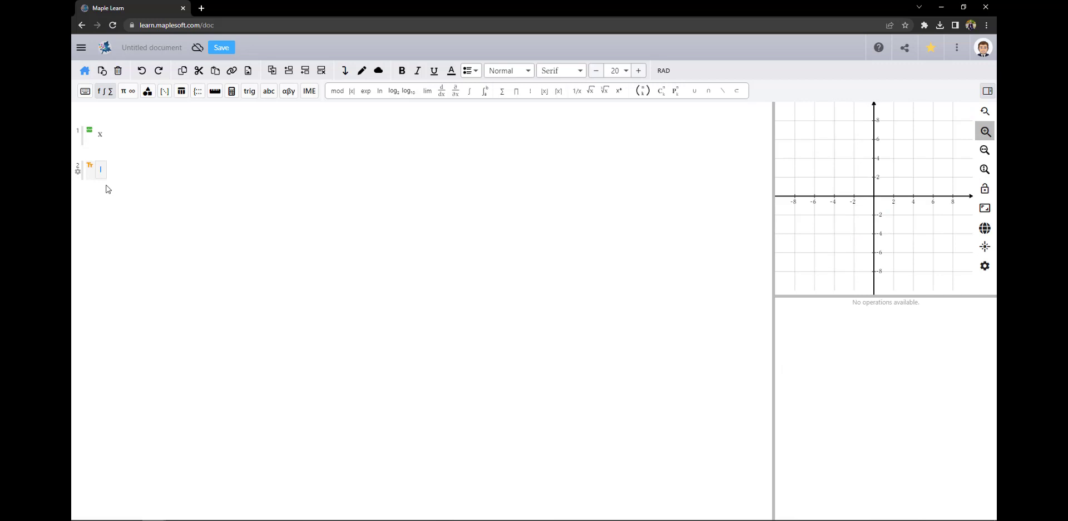
left_click(107, 189)
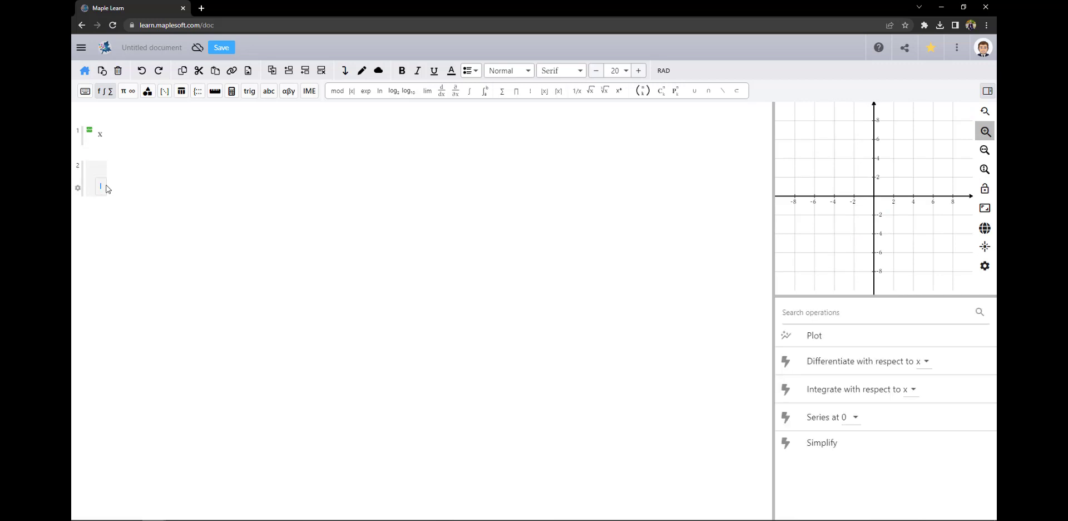
key("Return")
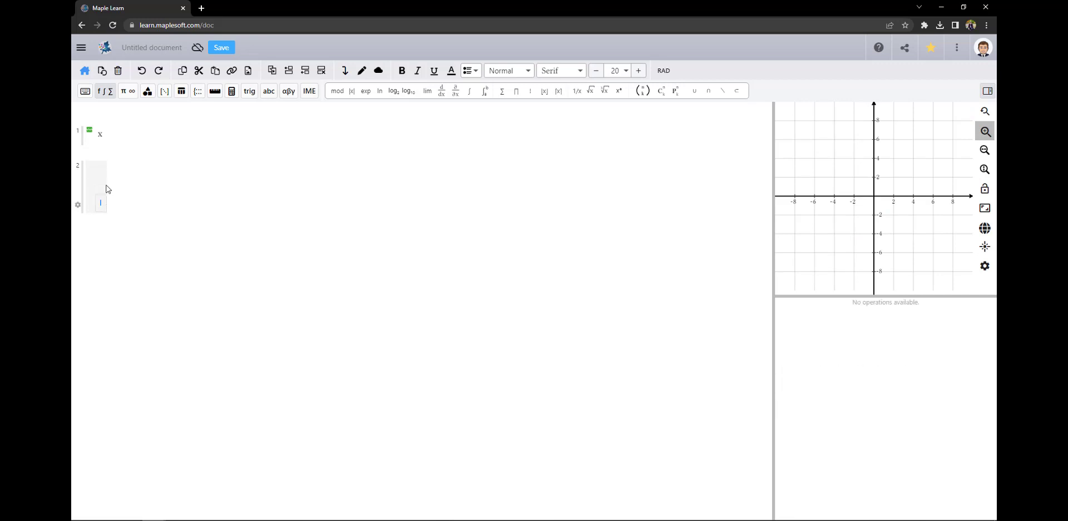
left_click(78, 205)
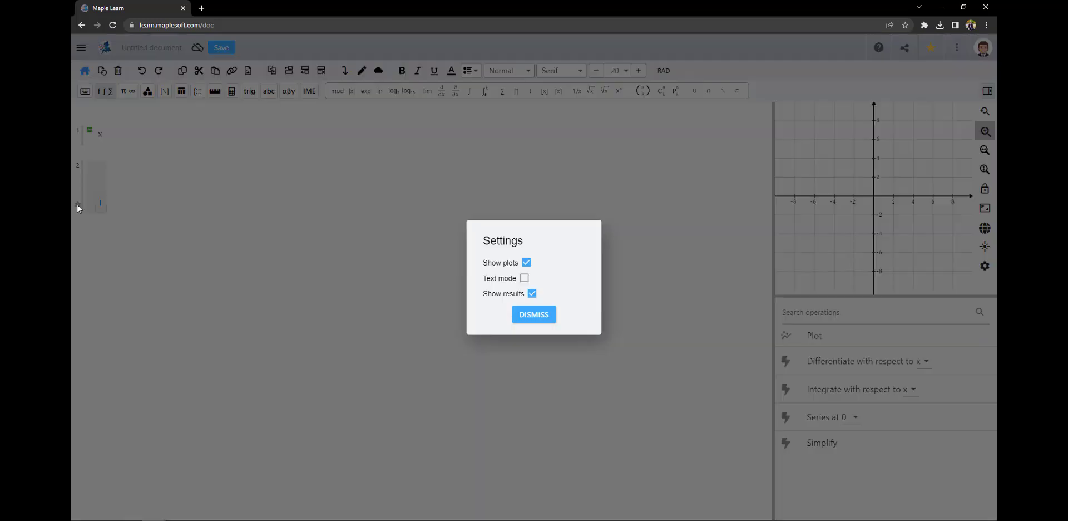
left_click(524, 279)
left_click(532, 299)
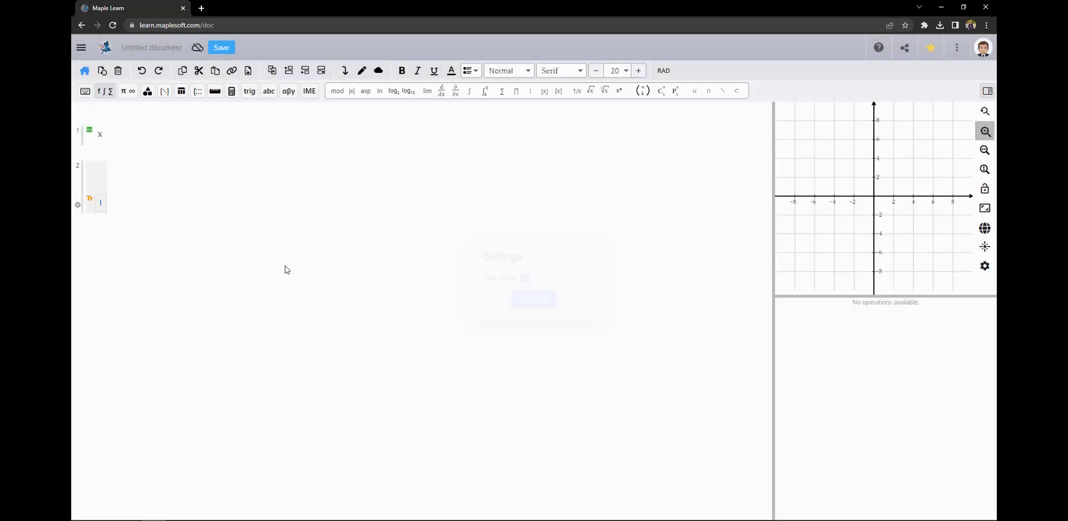
left_click(78, 205)
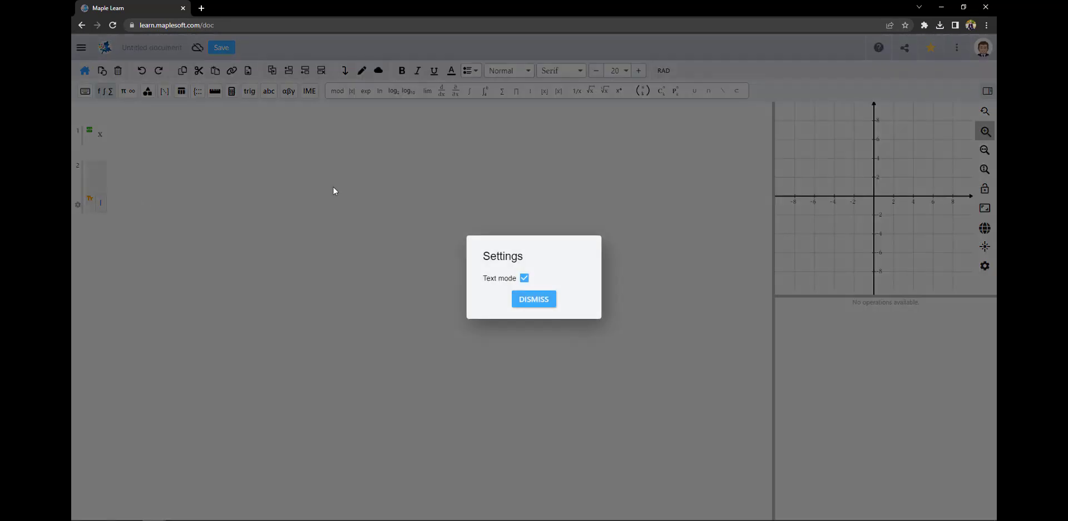
left_click(525, 278)
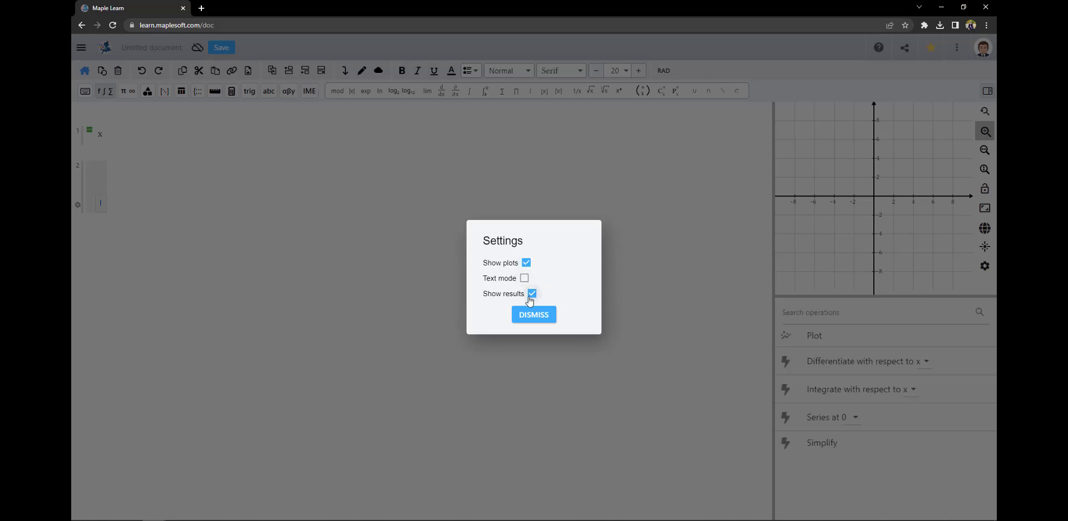
left_click(531, 313)
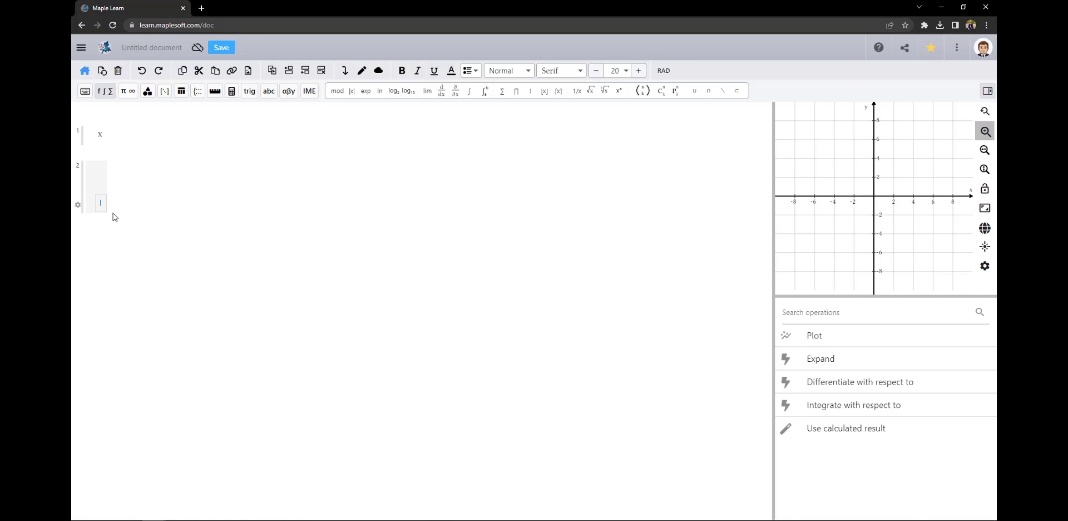
- Type 'test' on line 2, convert it to text, and add a second line 'line break'
type("test")
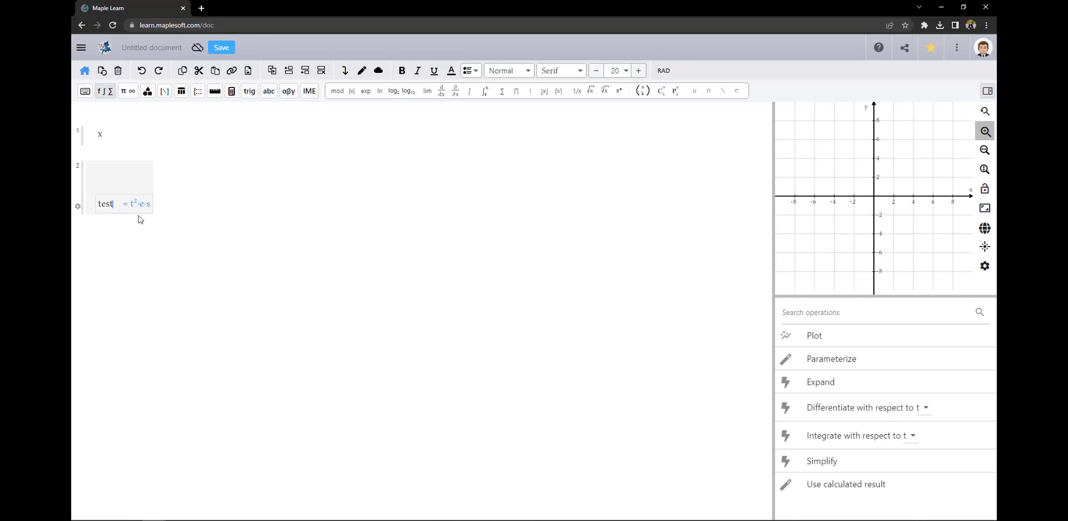
key("ctrl+t")
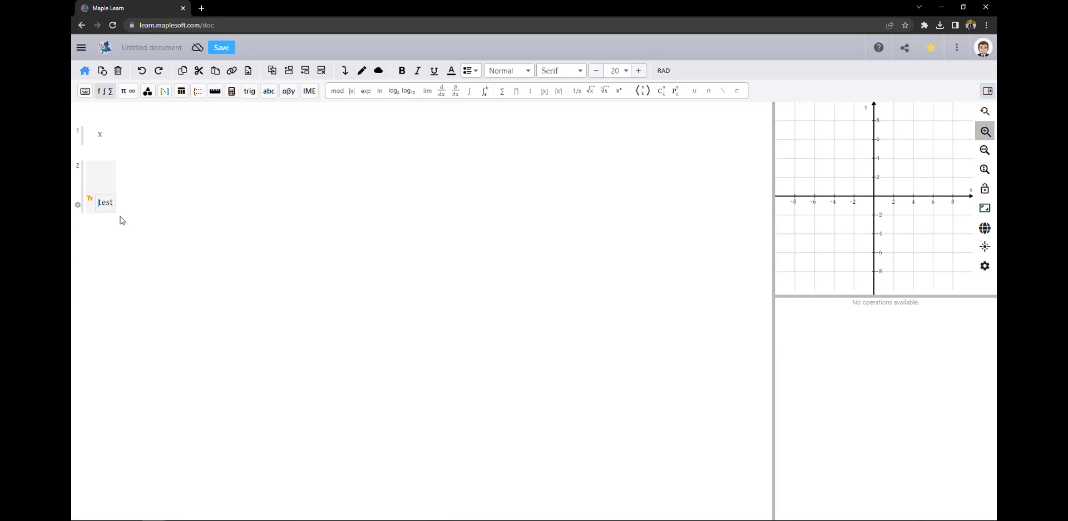
left_click(120, 218)
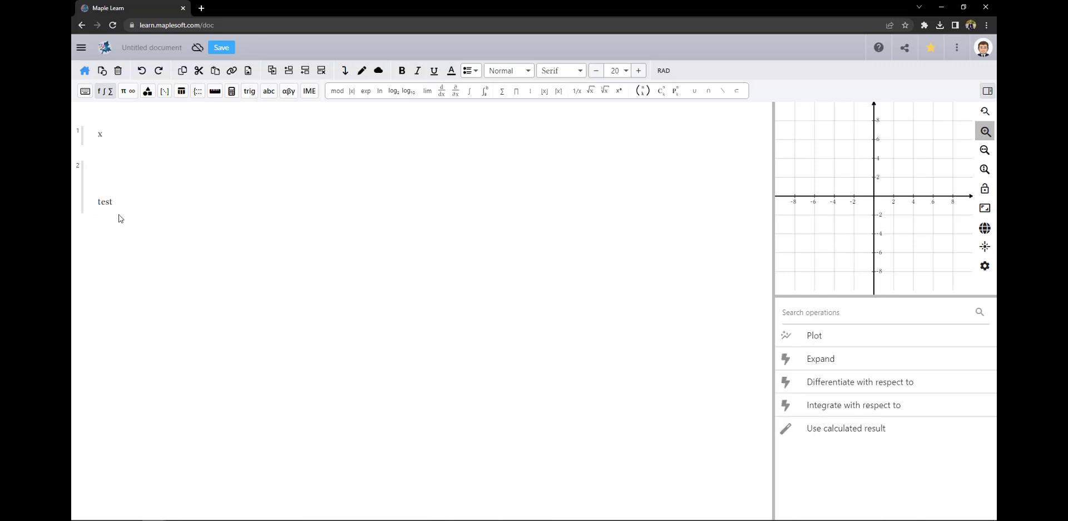
left_click(113, 203)
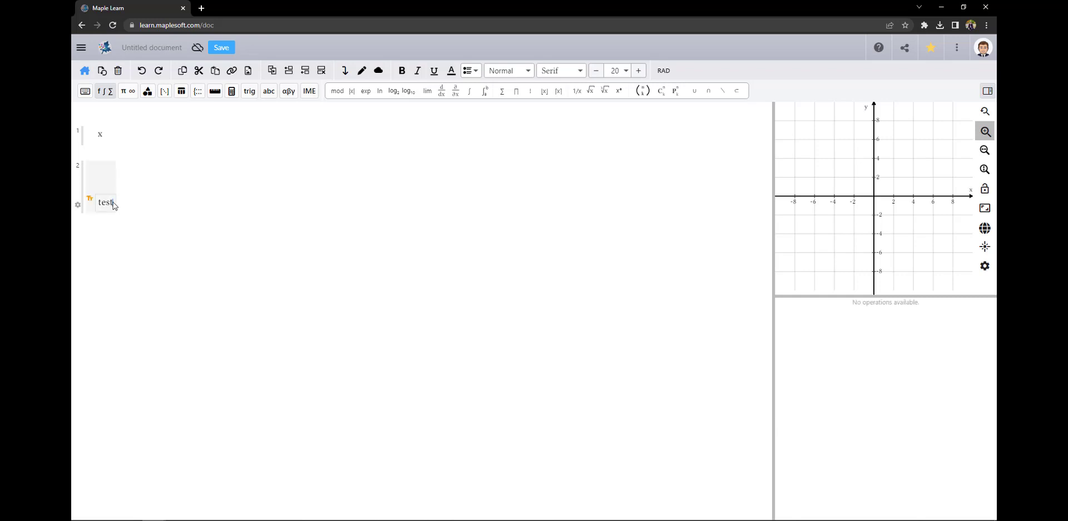
key("shift+Return")
type("line break")
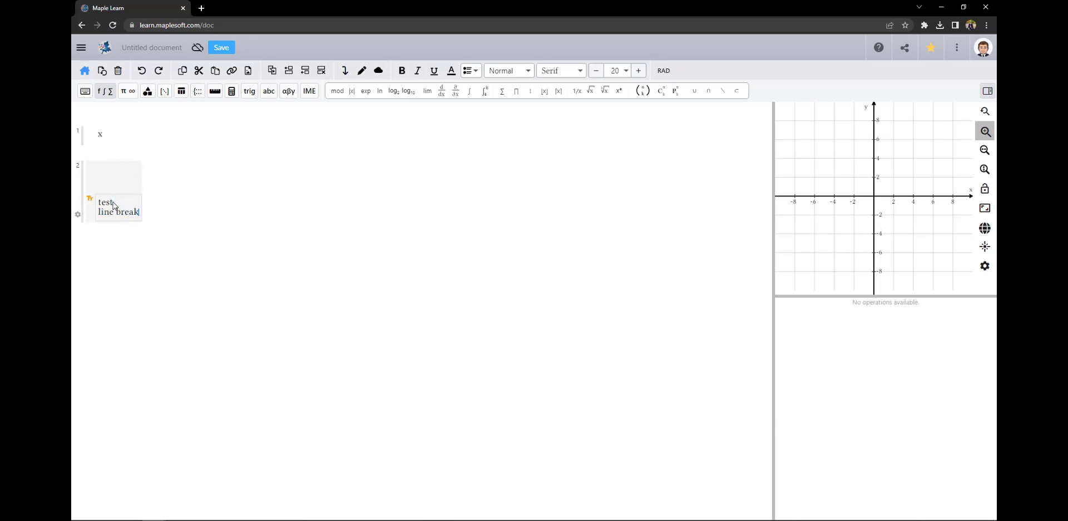
left_click(148, 221)
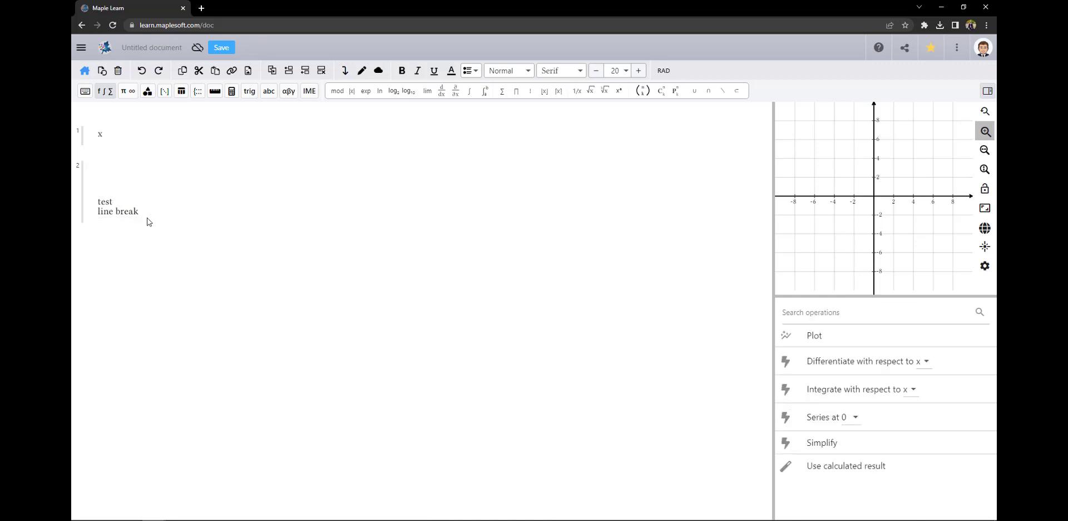
- Add group 3 with a piecewise function: |x| for x>0, π otherwise
left_click(179, 182)
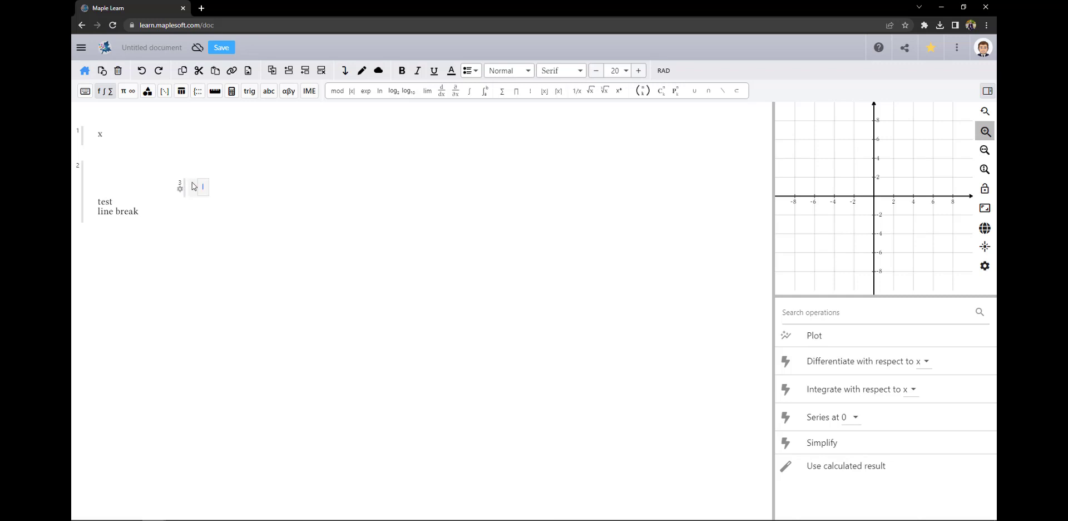
left_click(199, 96)
left_click(215, 91)
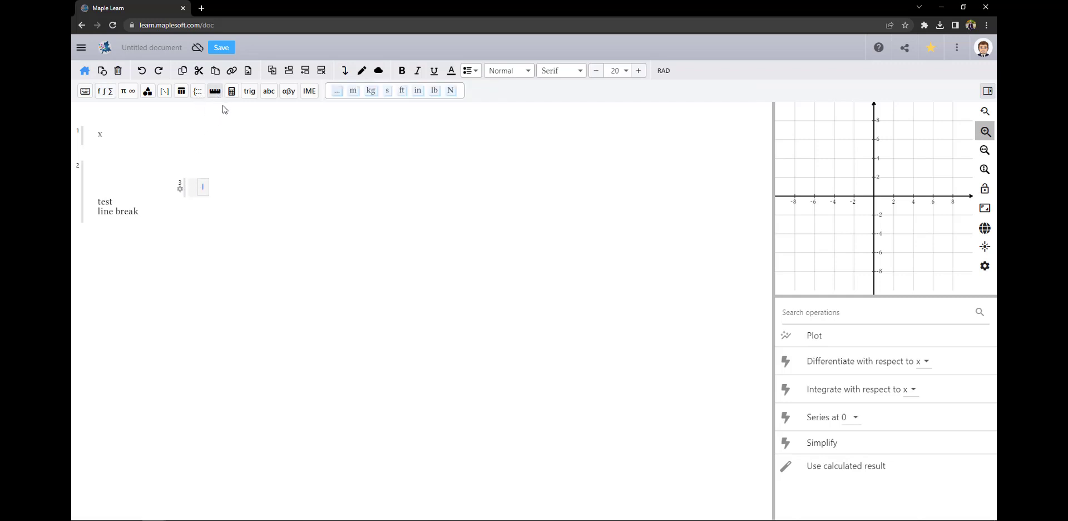
left_click(165, 92)
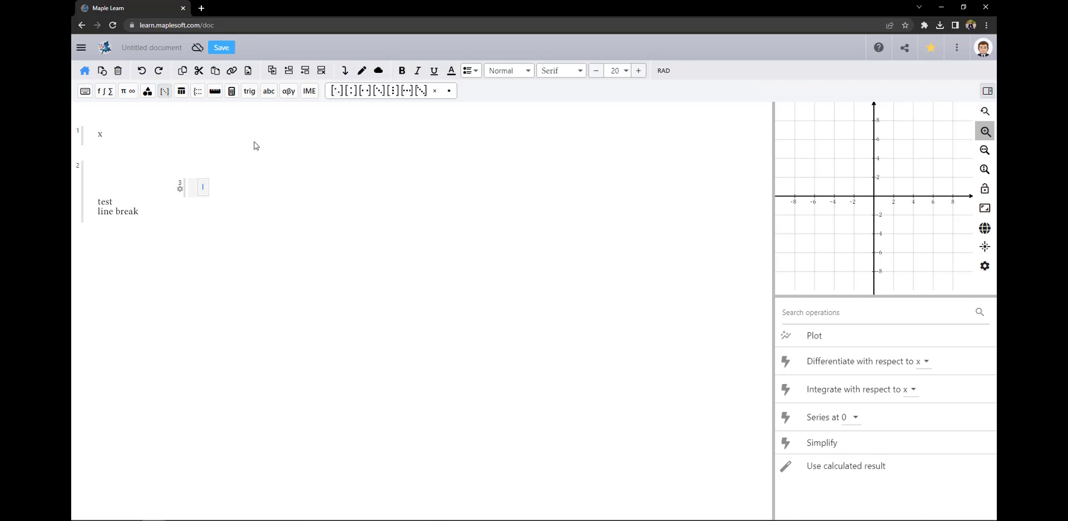
left_click(199, 92)
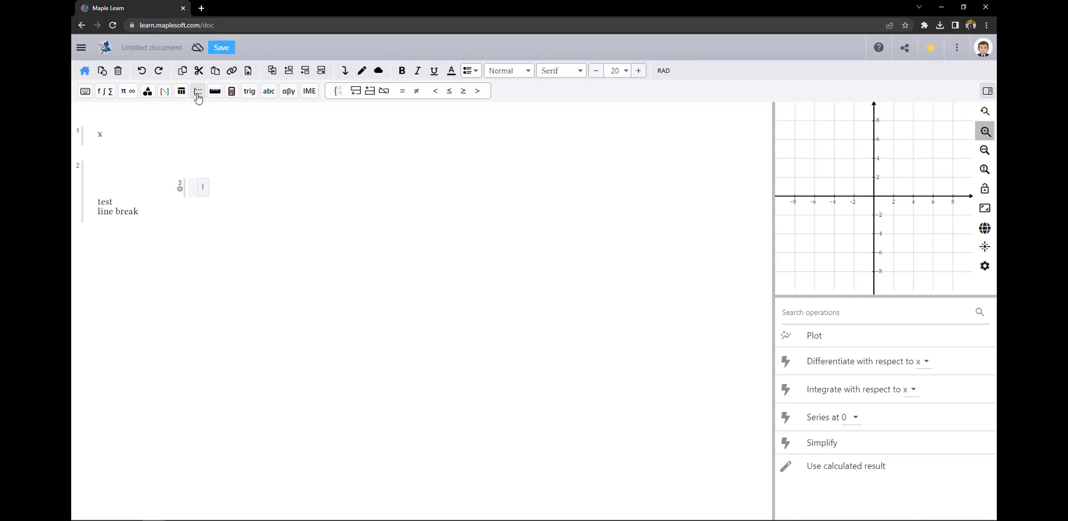
left_click(337, 92)
left_click(106, 91)
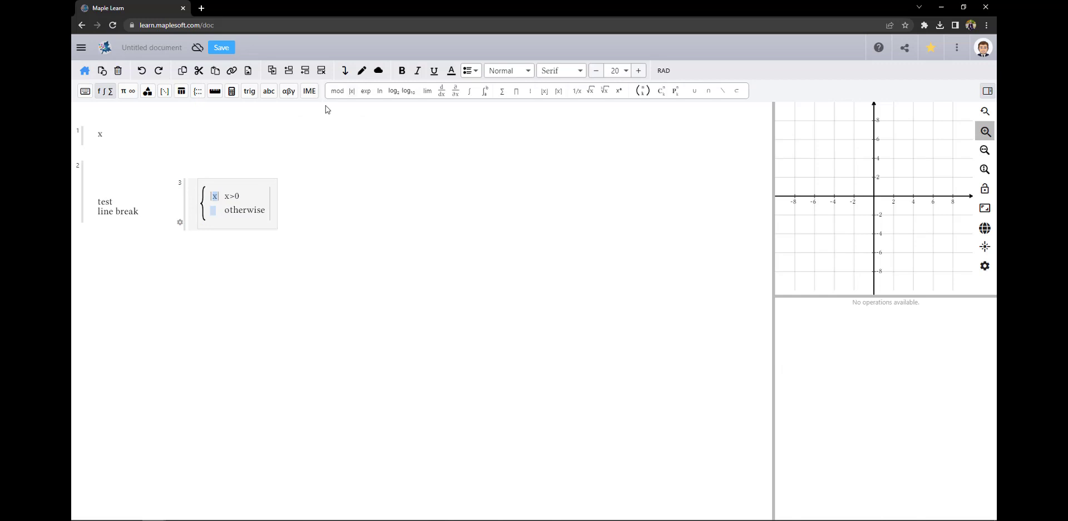
left_click(128, 91)
left_click(210, 210)
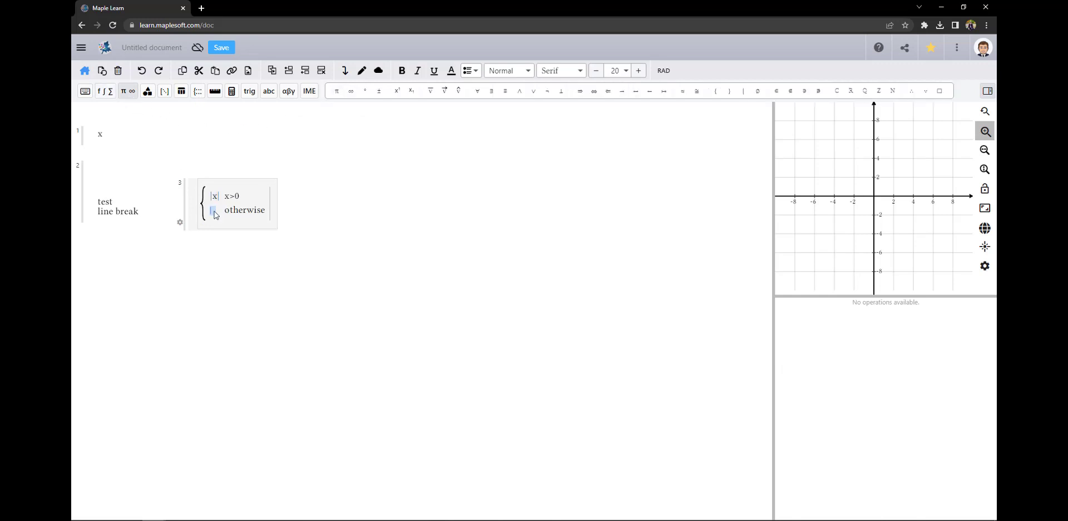
left_click(336, 93)
left_click(305, 73)
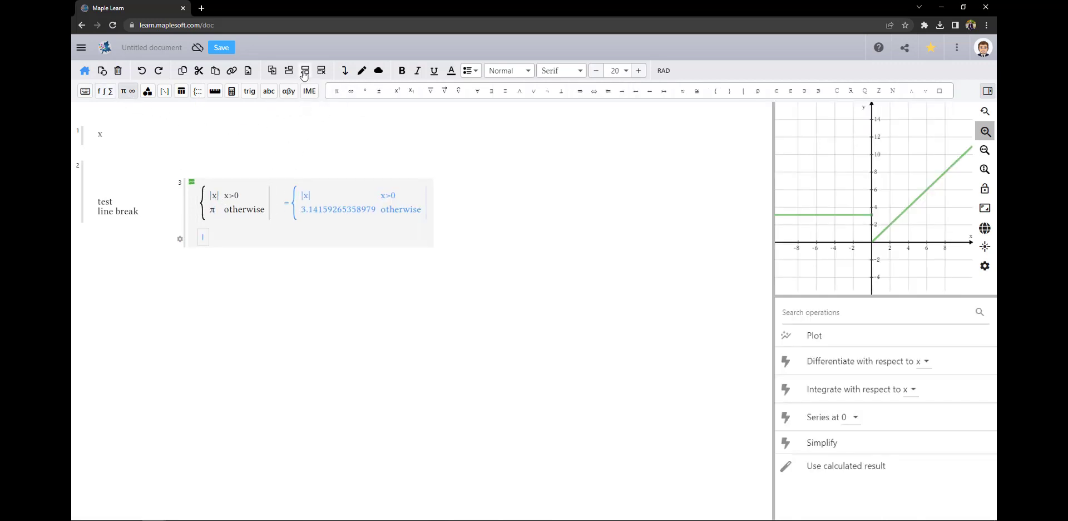
- Insert a 2×2 matrix below it with entries 1, 2, 3, 4
left_click(165, 92)
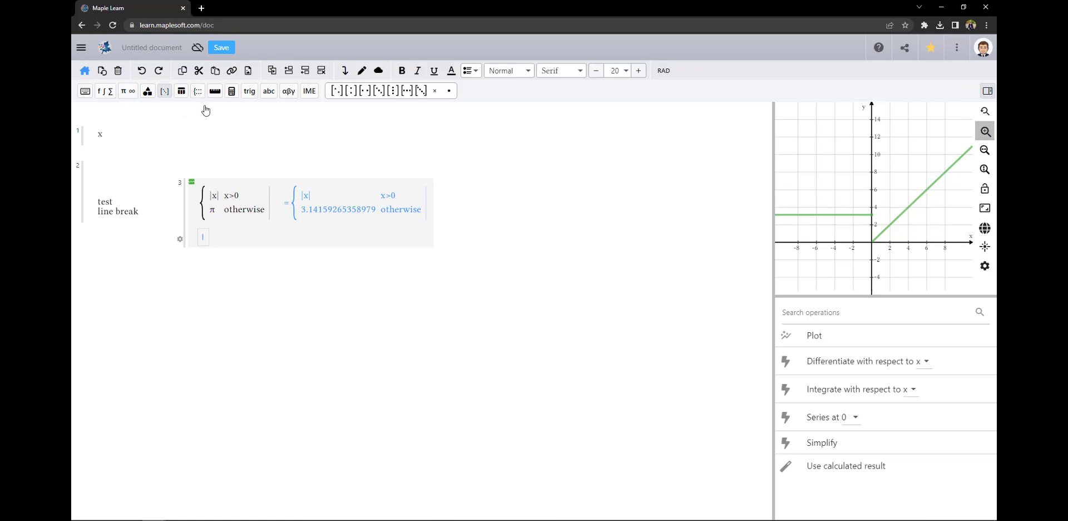
left_click(340, 93)
type("1")
key("Tab")
type("2")
key("Tab")
type("3")
key("Tab")
type("4")
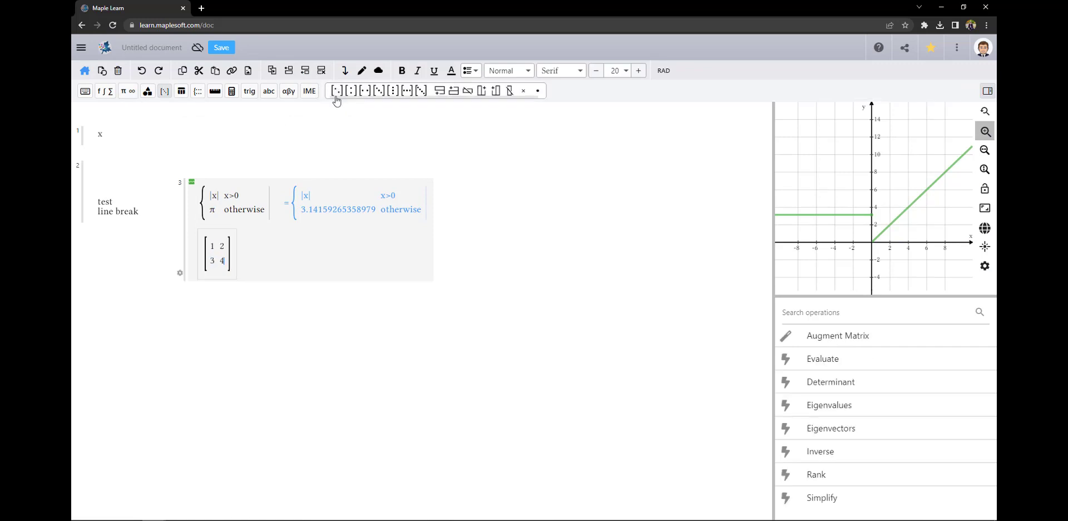
left_click(242, 308)
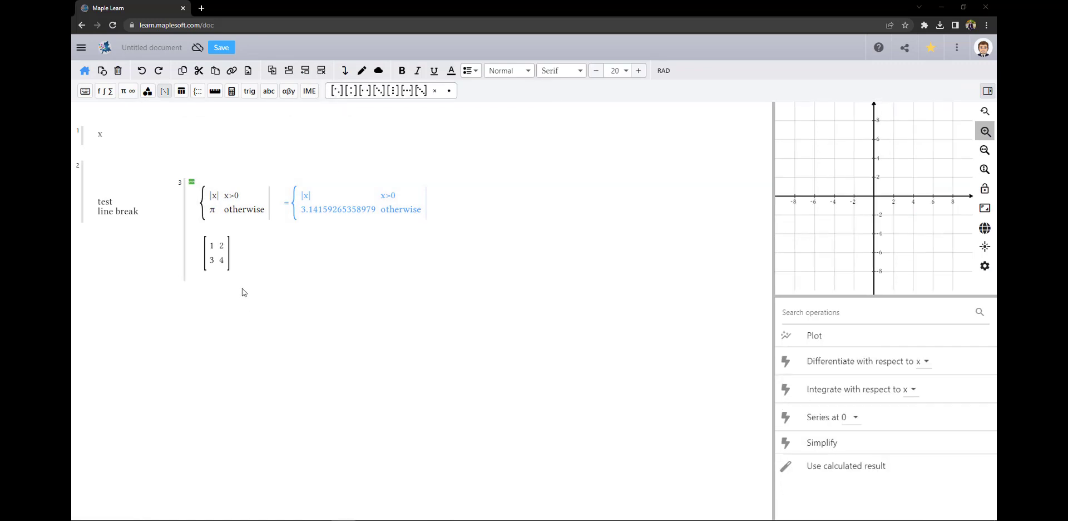
- Insert math lines sin(x) and x above it beneath the 'test / line break' text
left_click(145, 217)
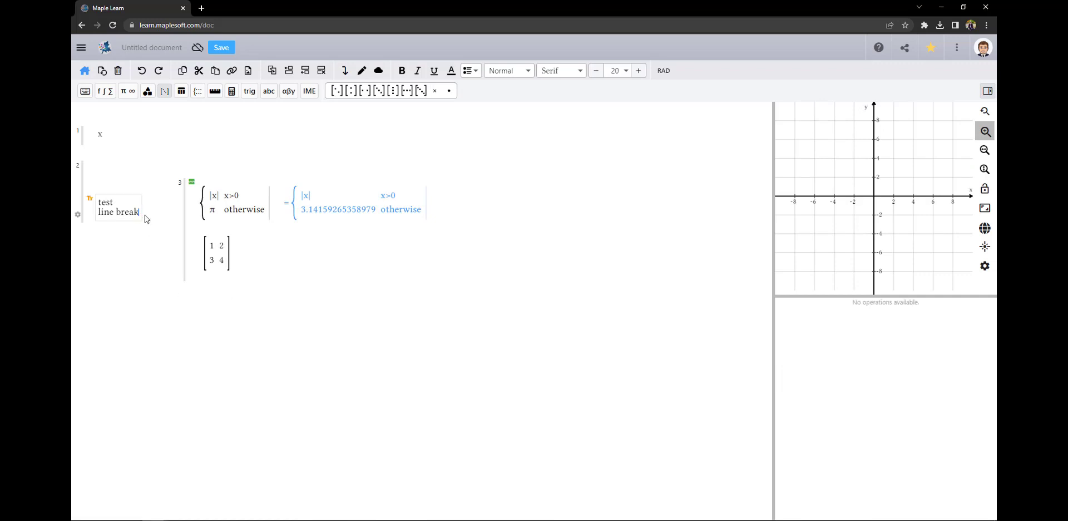
left_click(305, 71)
type("sin(x)")
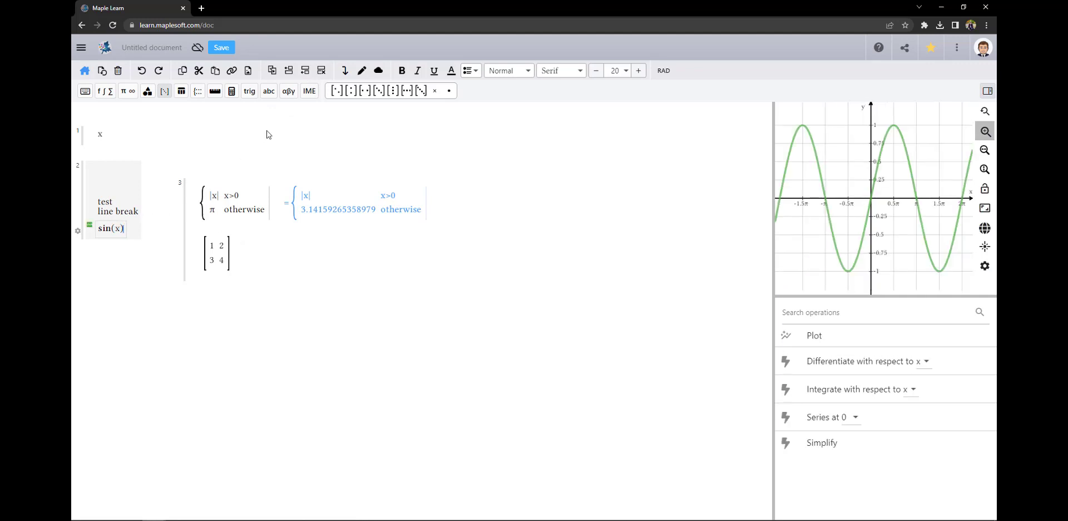
left_click(289, 71)
type("x")
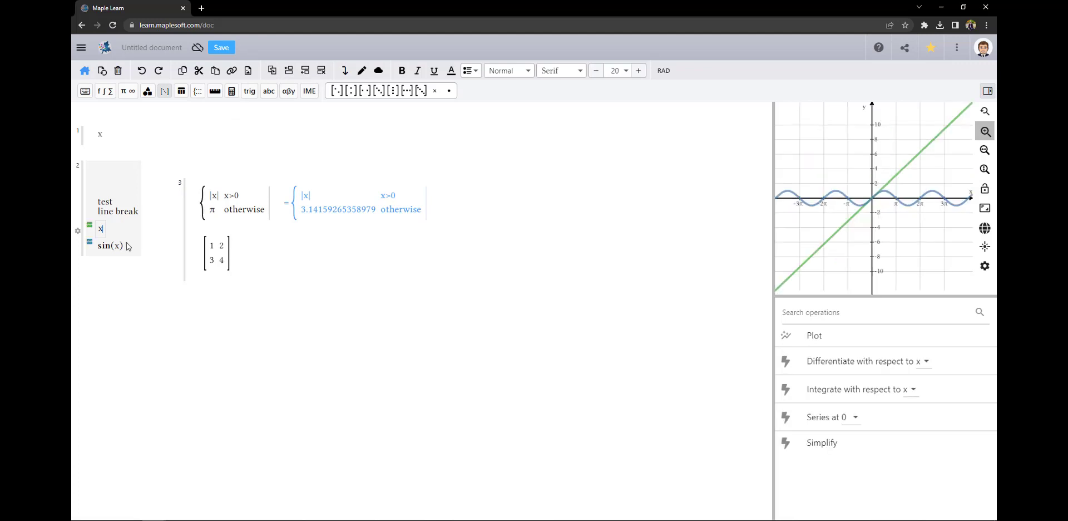
- Add an empty math row between x and sin(x)
left_click(124, 247)
key("Return")
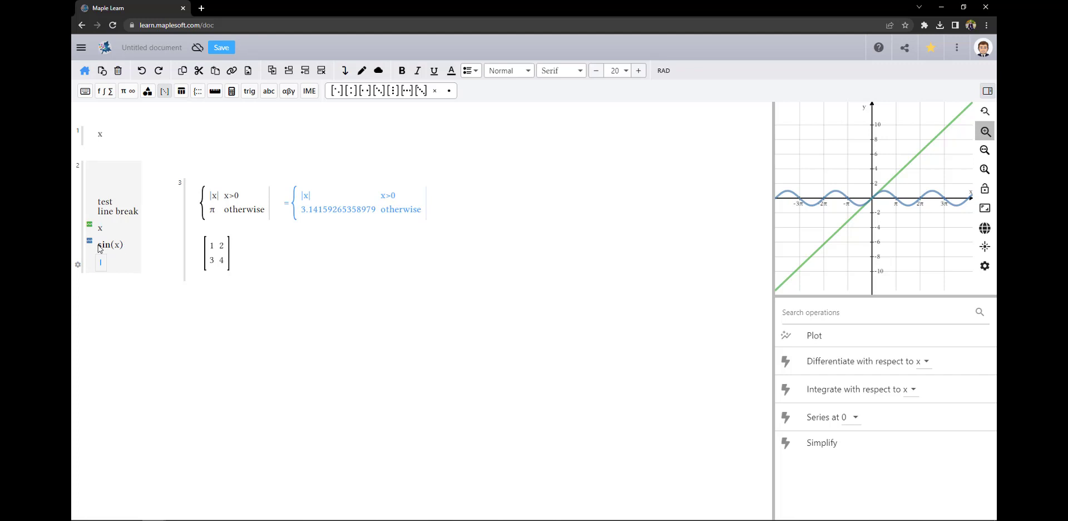
left_click(99, 248)
key("Return")
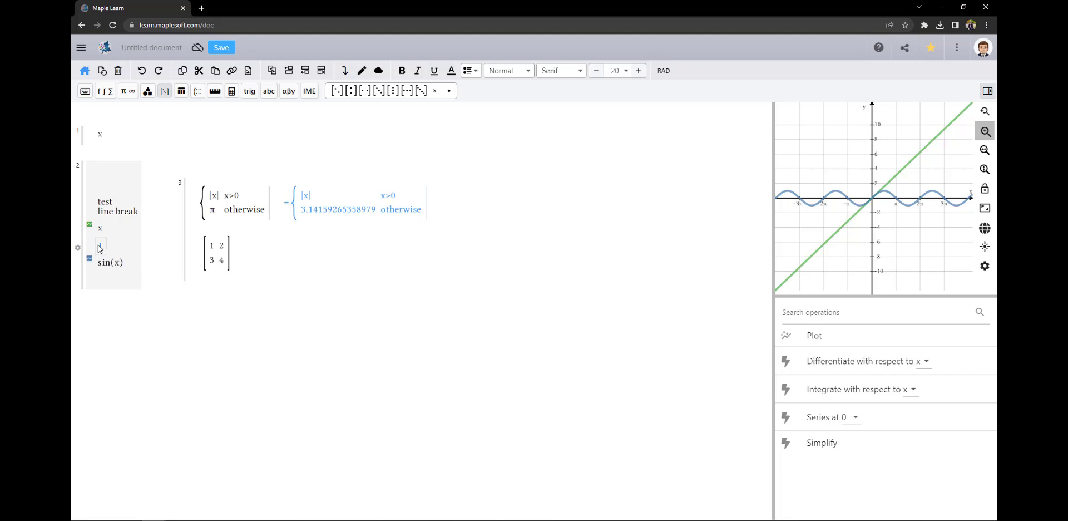
- Graph group 3's piecewise function zoomed to about −3 to 3 with tracing turned on
left_click(157, 305)
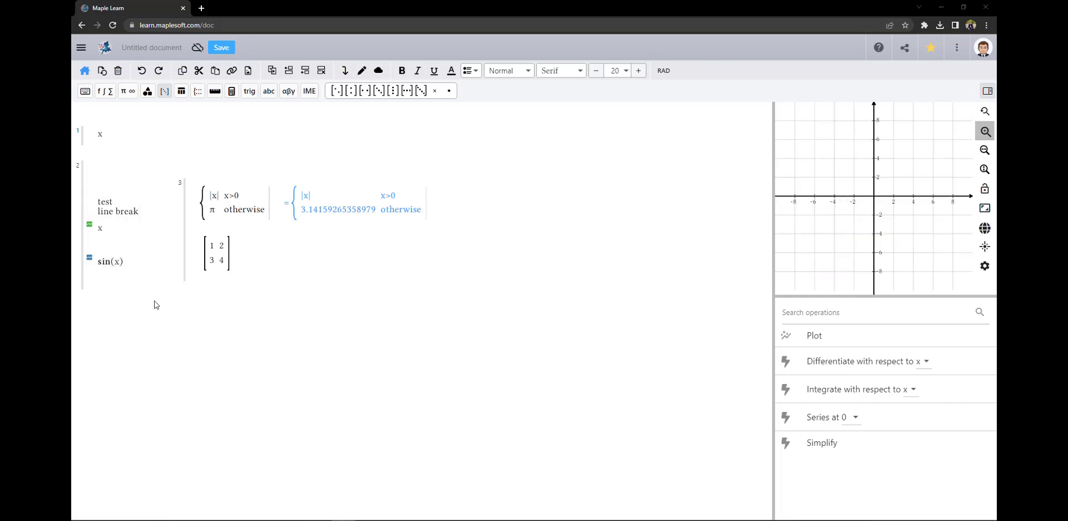
left_click(110, 243)
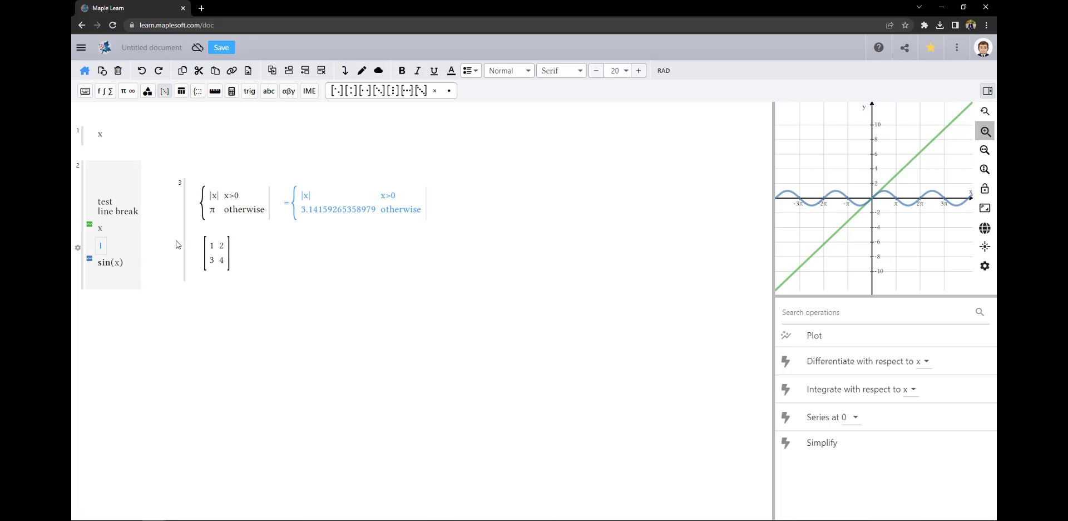
left_click(241, 260)
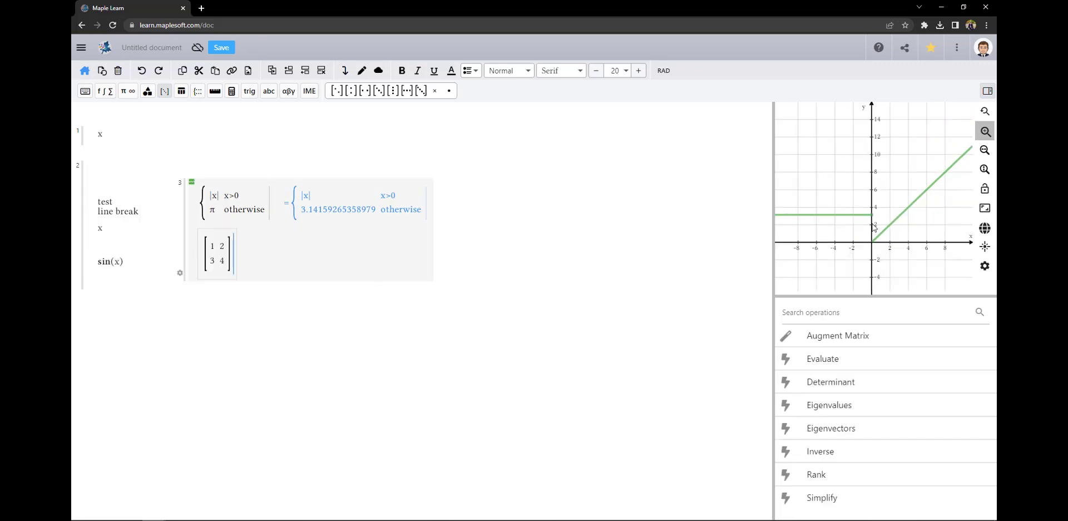
scroll(875, 225, "up", 5)
left_click(985, 169)
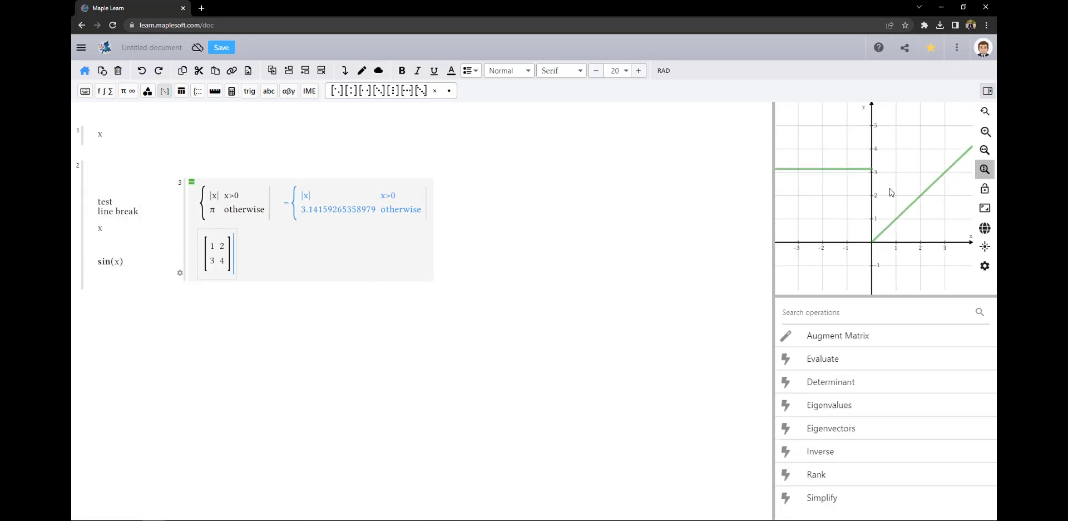
left_click_drag(890, 191, 871, 198)
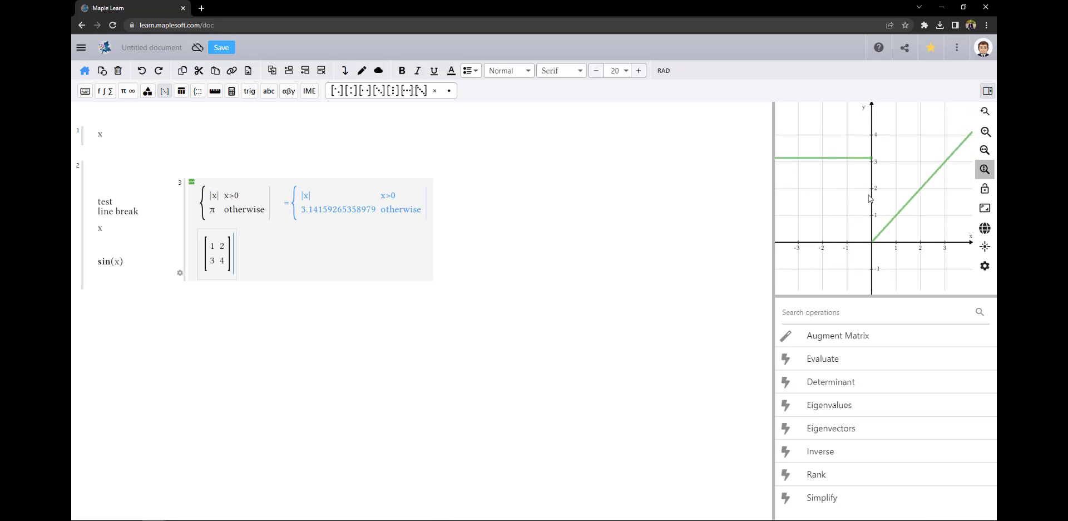
left_click(984, 245)
key("Return")
- Enter -x+5 on the new line and inspect the x²−1 and matrix expressions
type("-x+5")
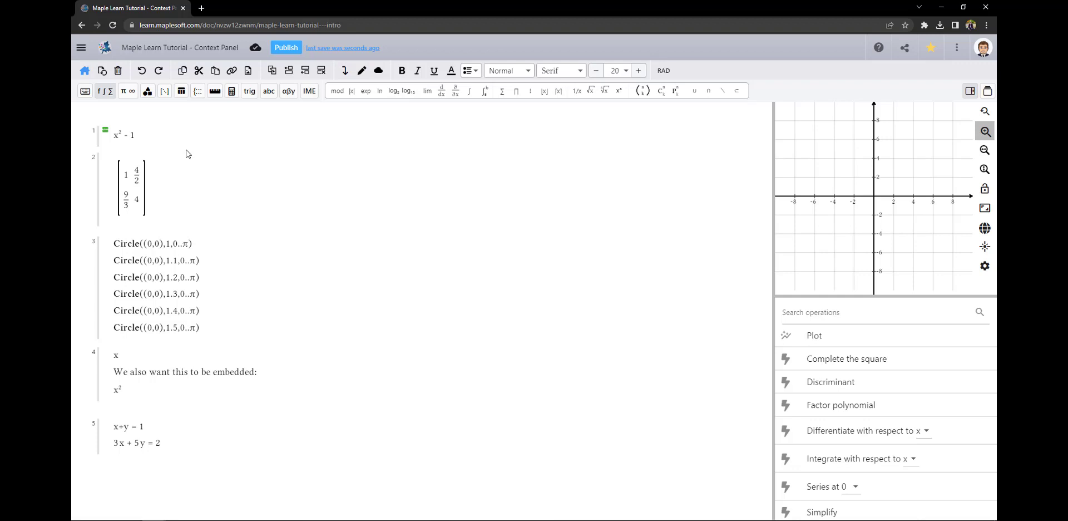
left_click(134, 137)
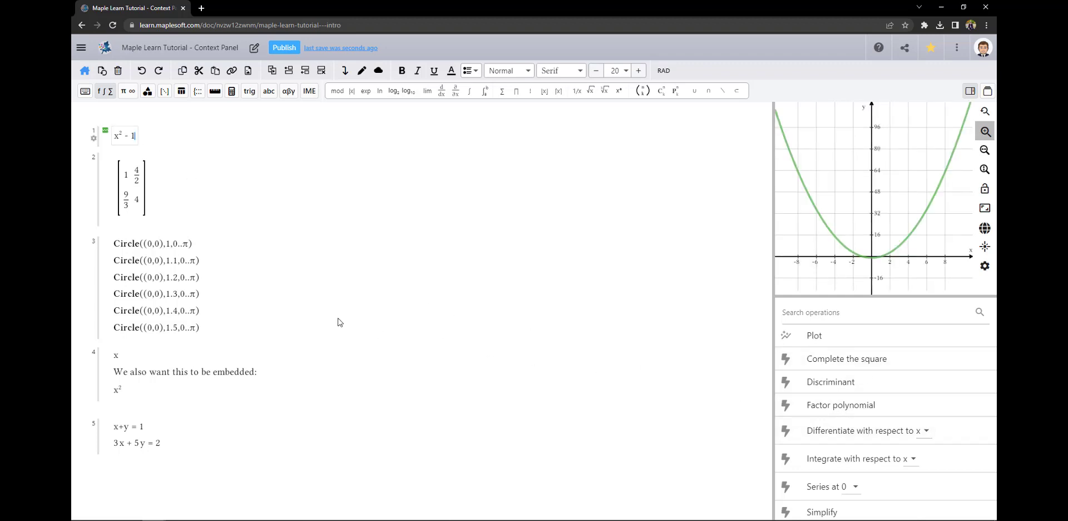
left_click(148, 197)
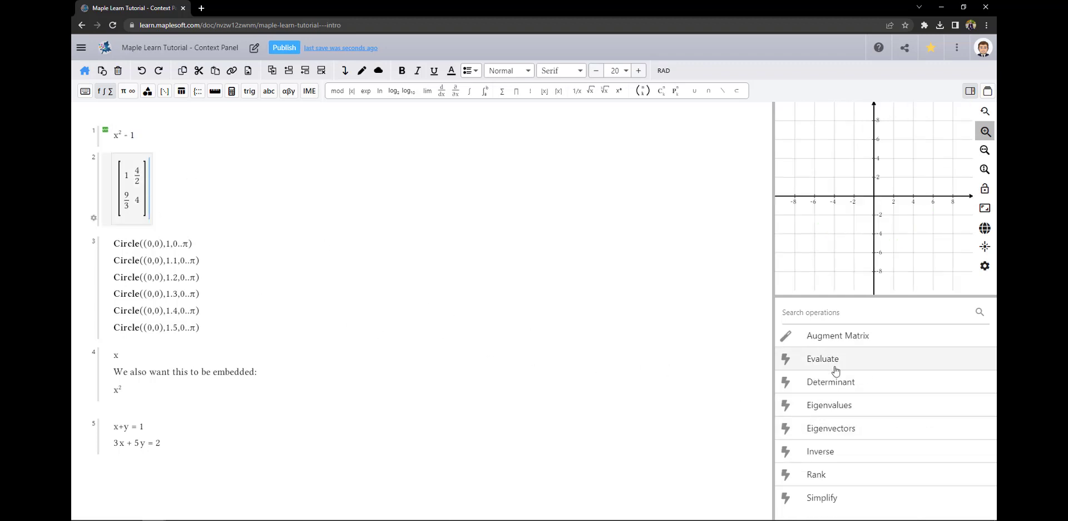
left_click(186, 190)
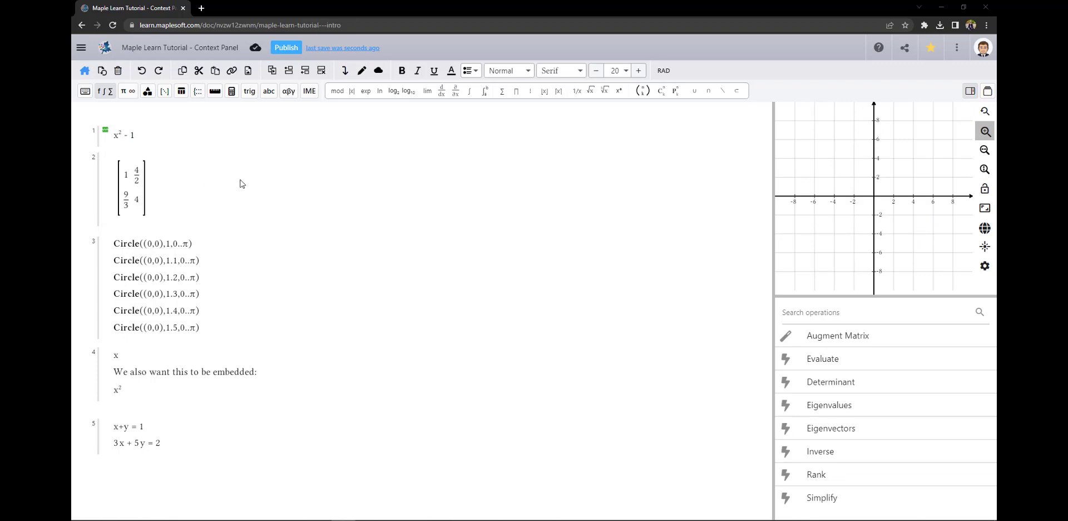
- Add log₂(8) in a new group beside the matrix
left_click(243, 182)
type("log_")
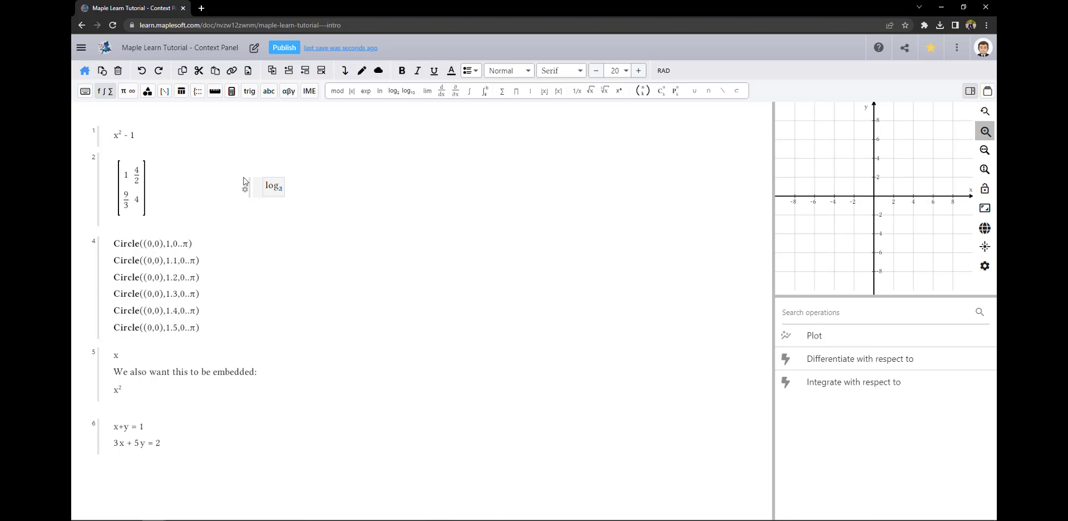
type("2")
key("Right")
type("(")
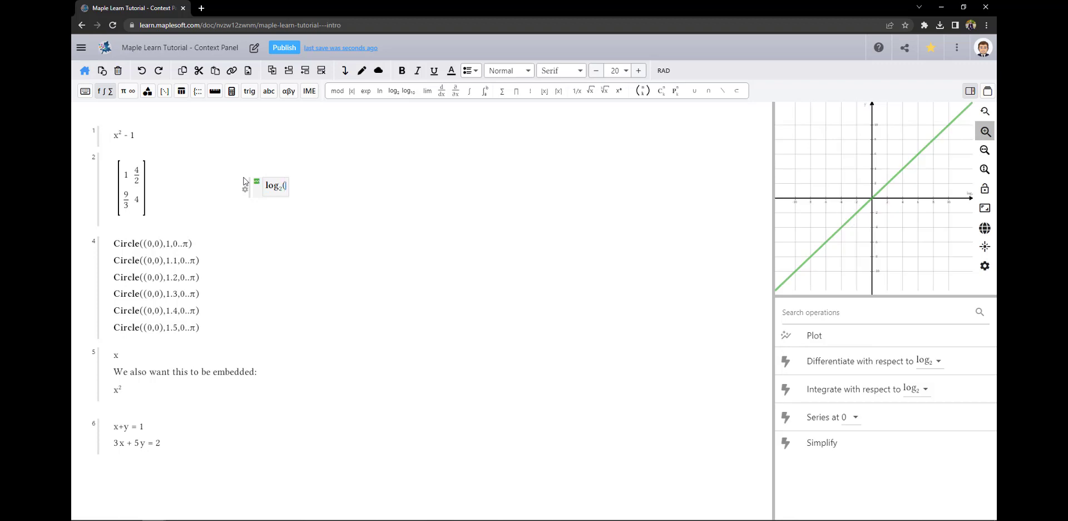
type("8")
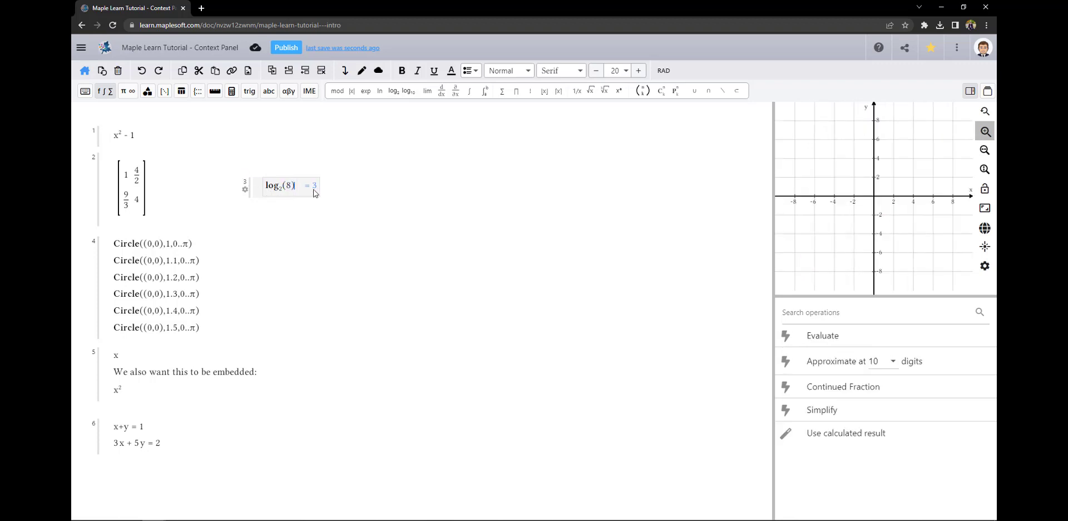
- Differentiate x²−1 with respect to x, then edit it to x³−1+x
left_click(137, 138)
left_click(810, 431)
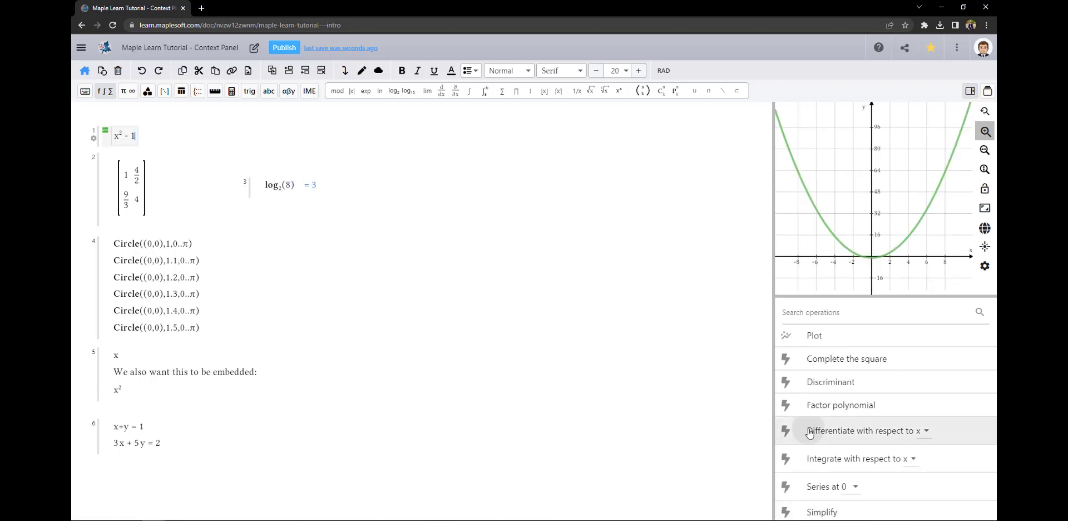
left_click(220, 210)
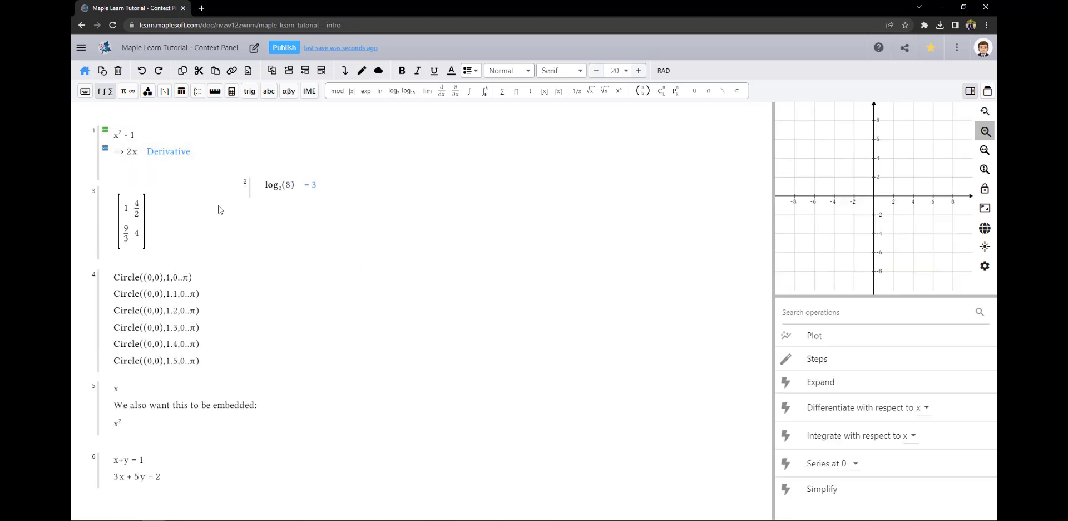
left_click(132, 142)
key("BackSpace")
type("3")
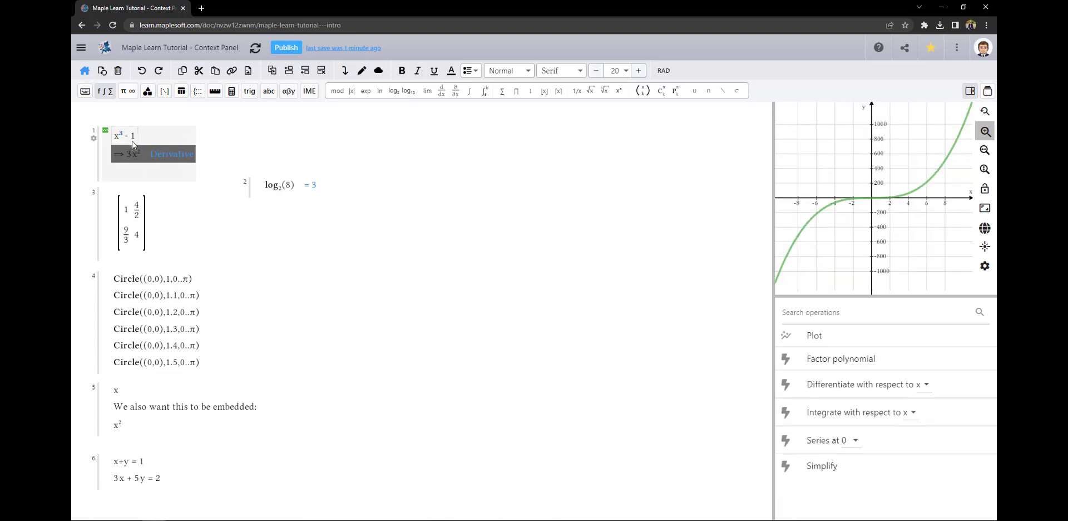
type("+")
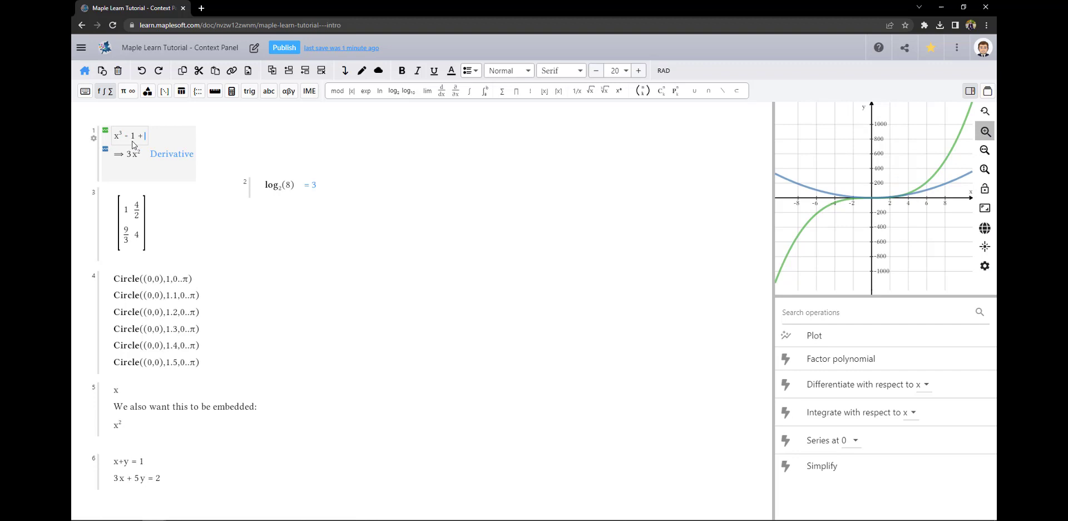
type("x")
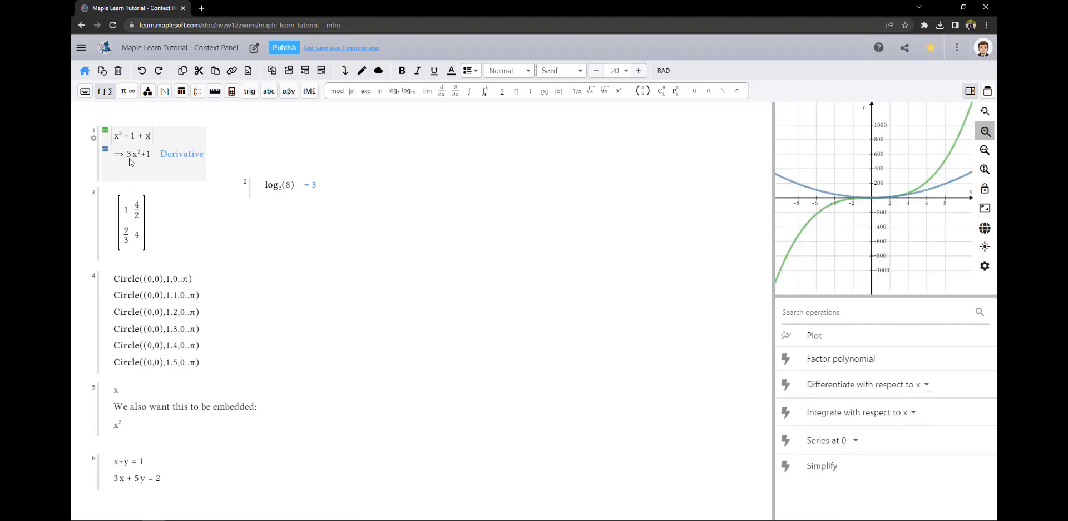
- Apply Simplify to the fraction matrix, producing [1 2; 3 4]
left_click(211, 204)
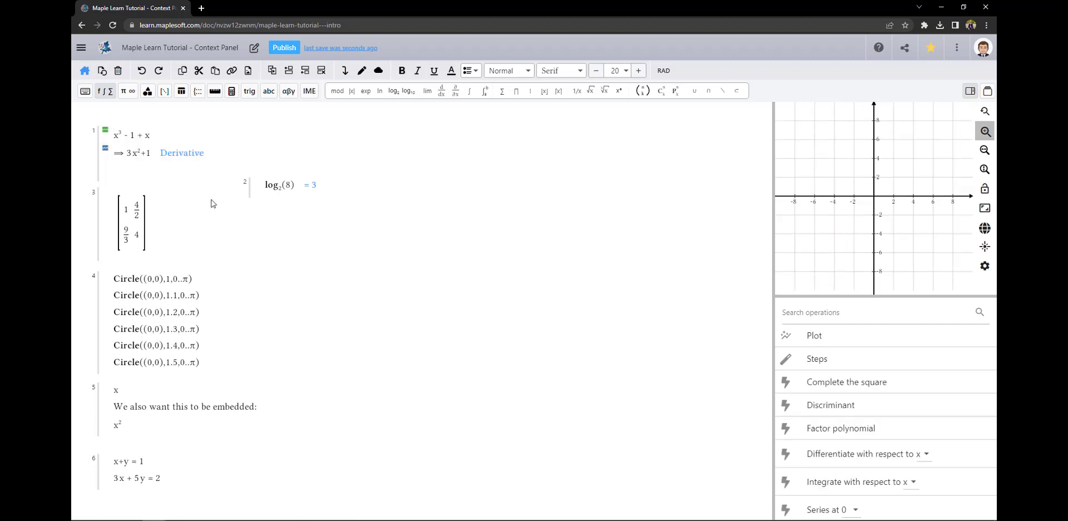
left_click(148, 226)
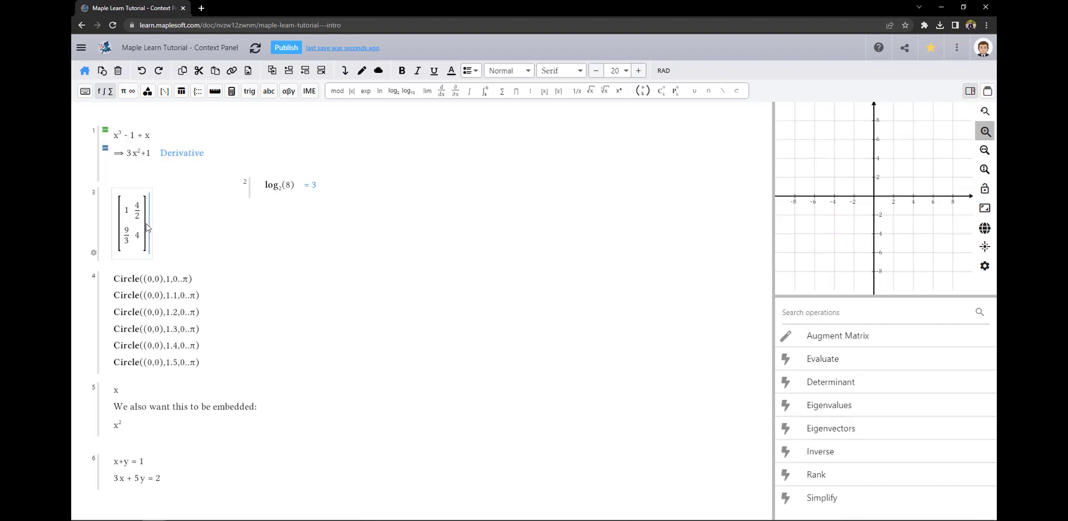
left_click(788, 315)
type("sim")
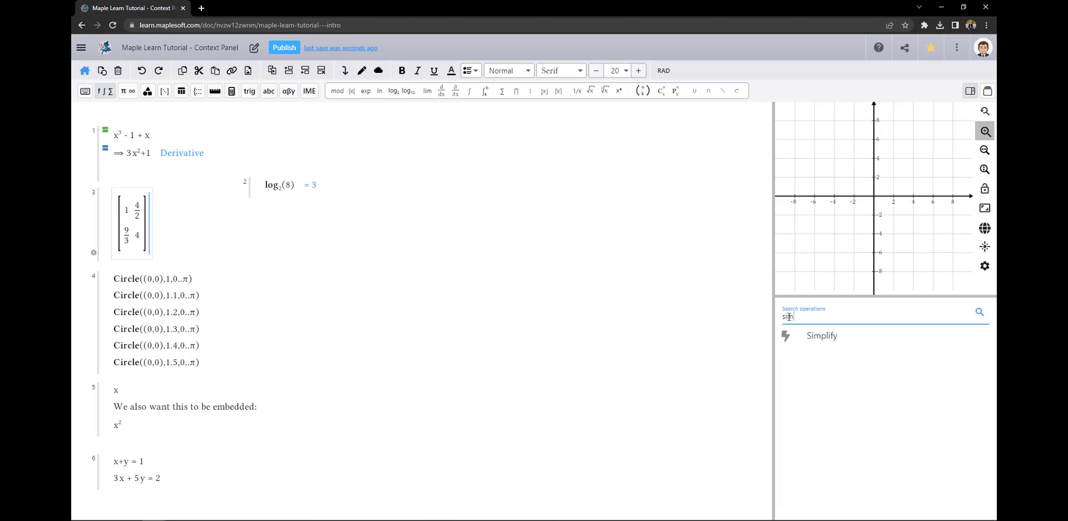
left_click(807, 335)
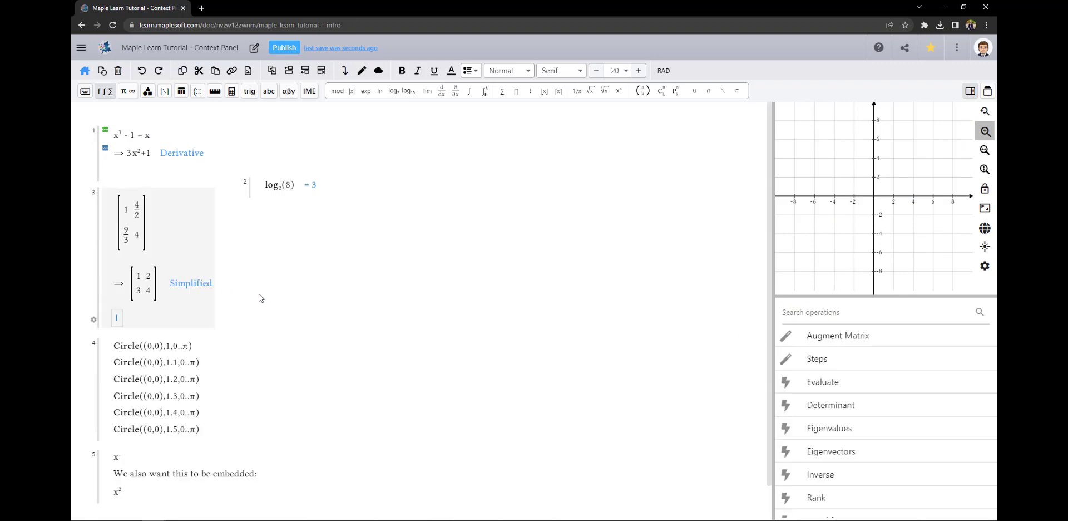
left_click(229, 267)
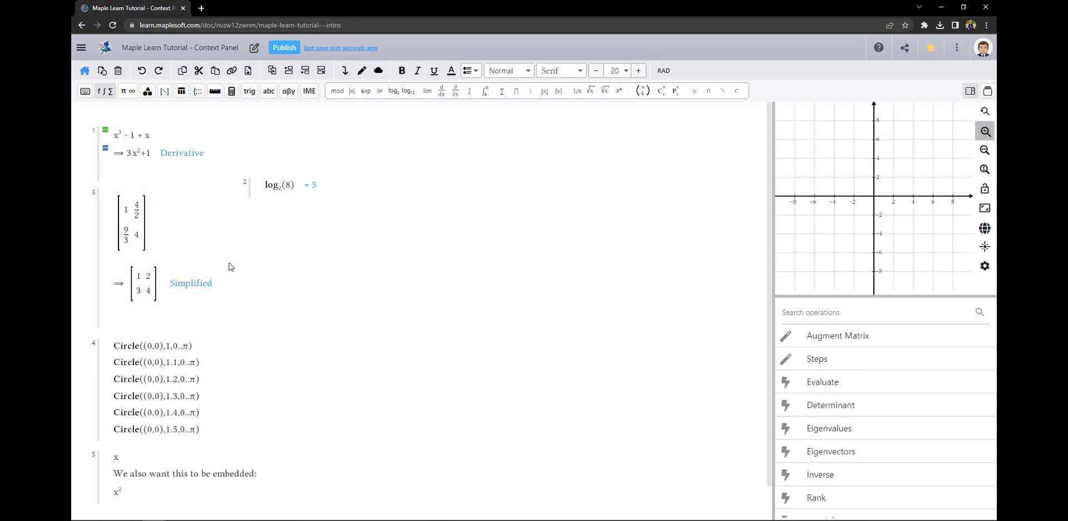
- Insert a Triangle template in a new group with vertices (0,0), (0,2), (1,2)
left_click(148, 91)
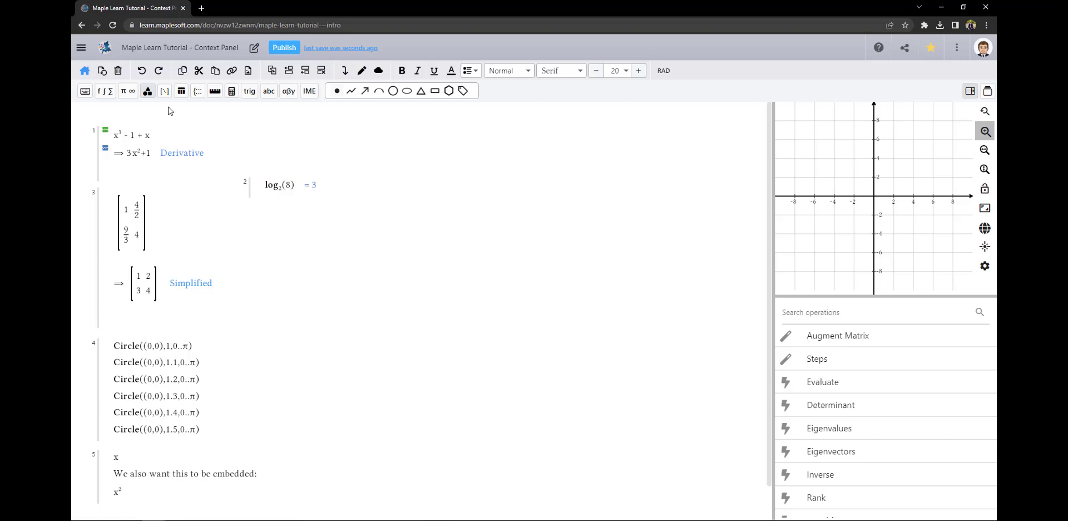
left_click(281, 240)
left_click(421, 91)
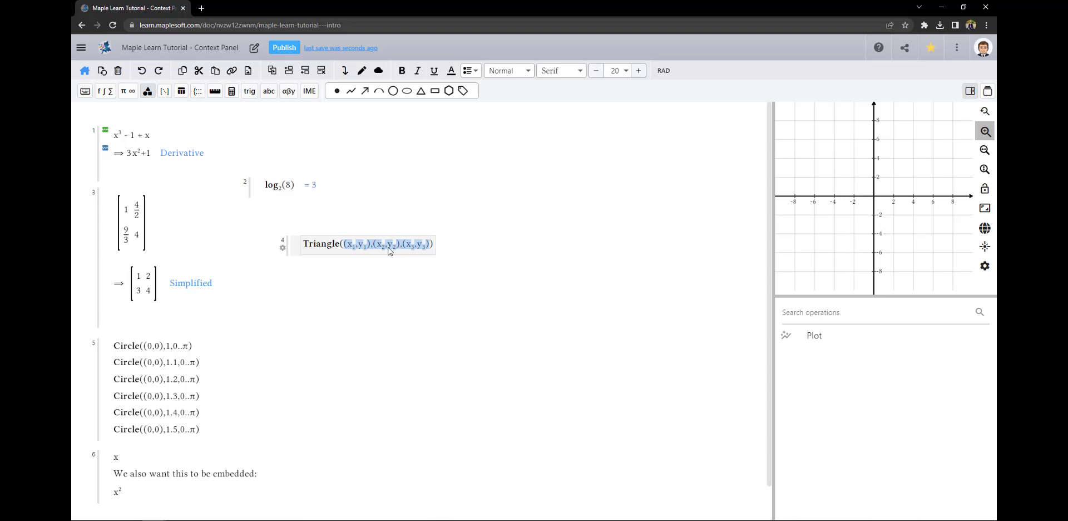
left_click(353, 247)
type("0,")
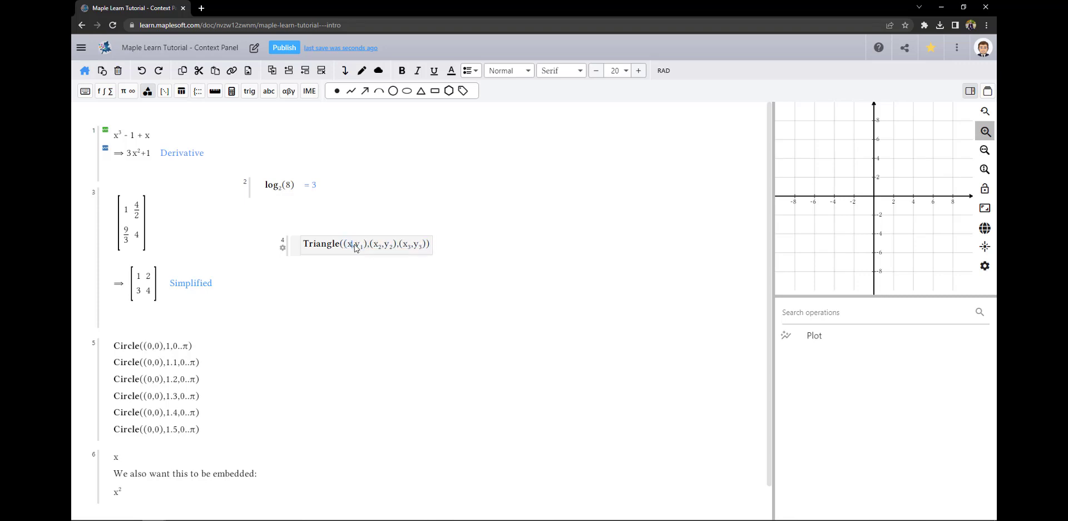
type("0")
key("BackSpace")
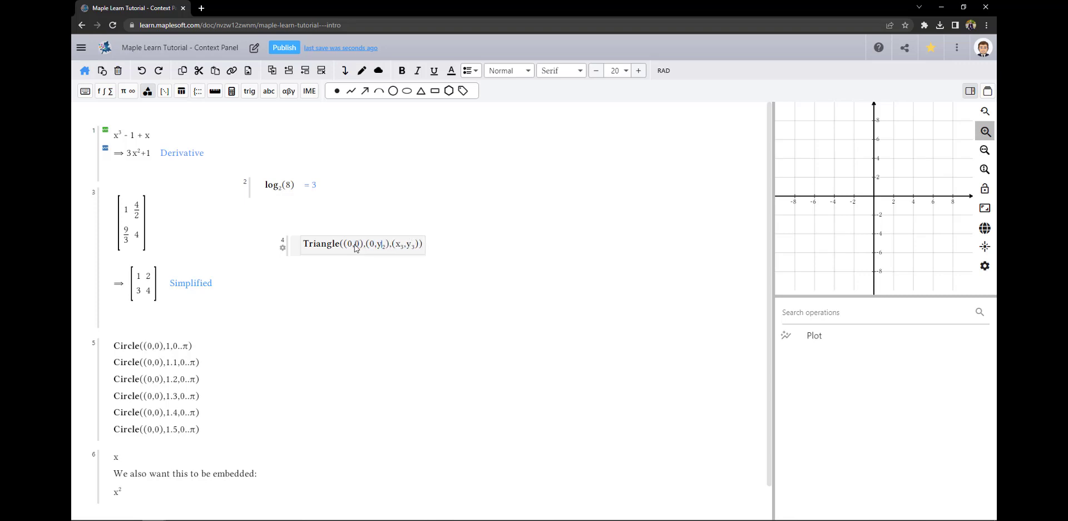
type("2),(1,")
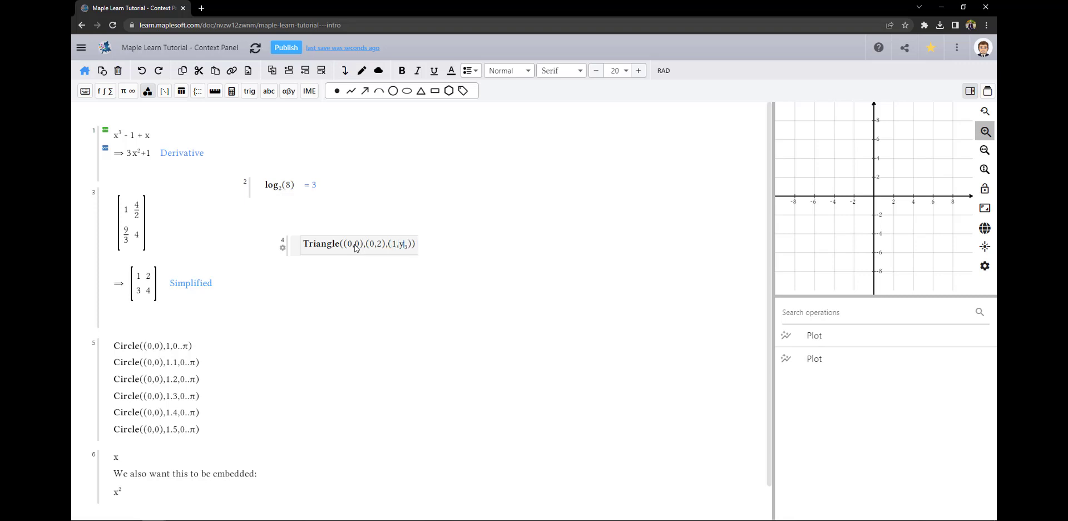
type("2")
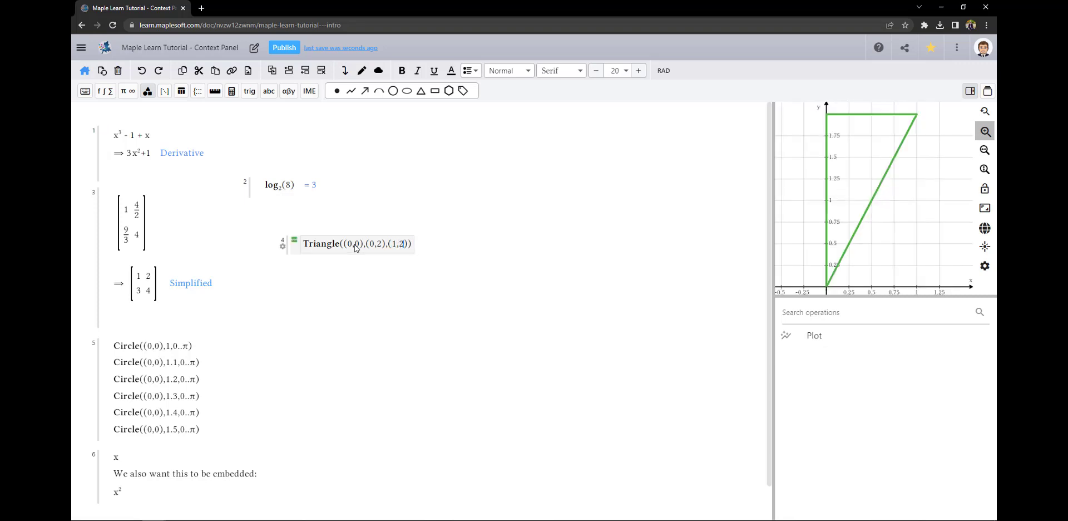
- Embed a plot of the triangle under its Triangle expression
left_click(349, 271)
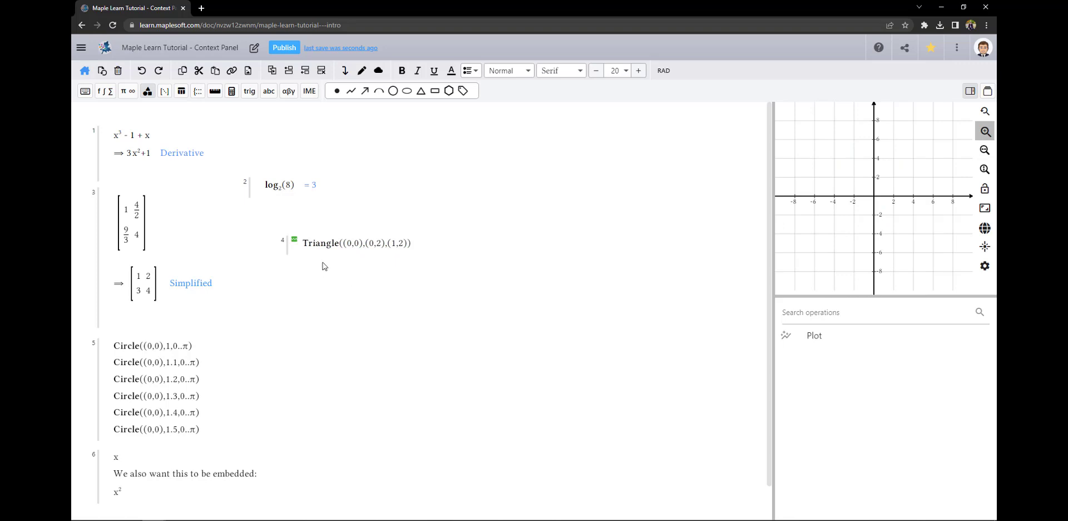
left_click(327, 246)
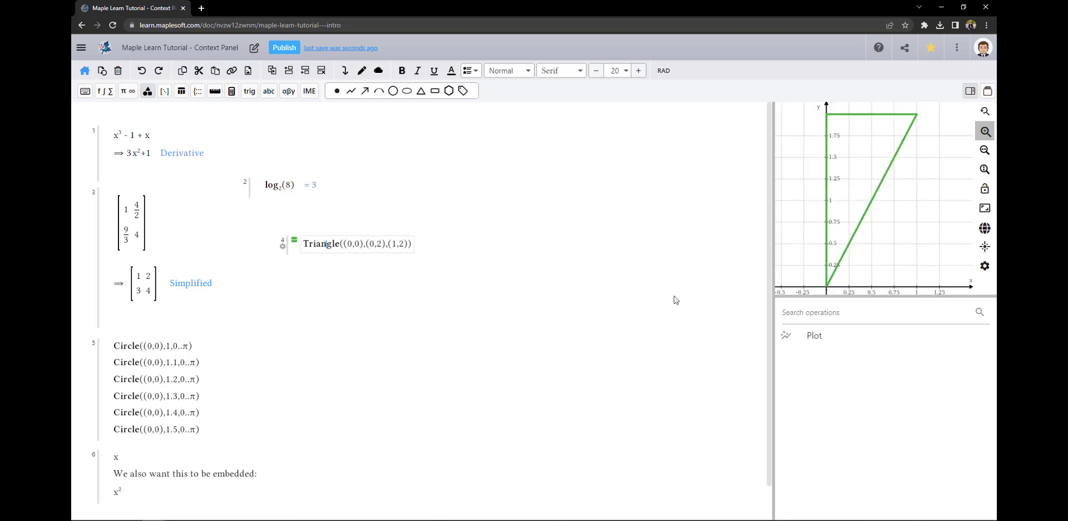
left_click(814, 334)
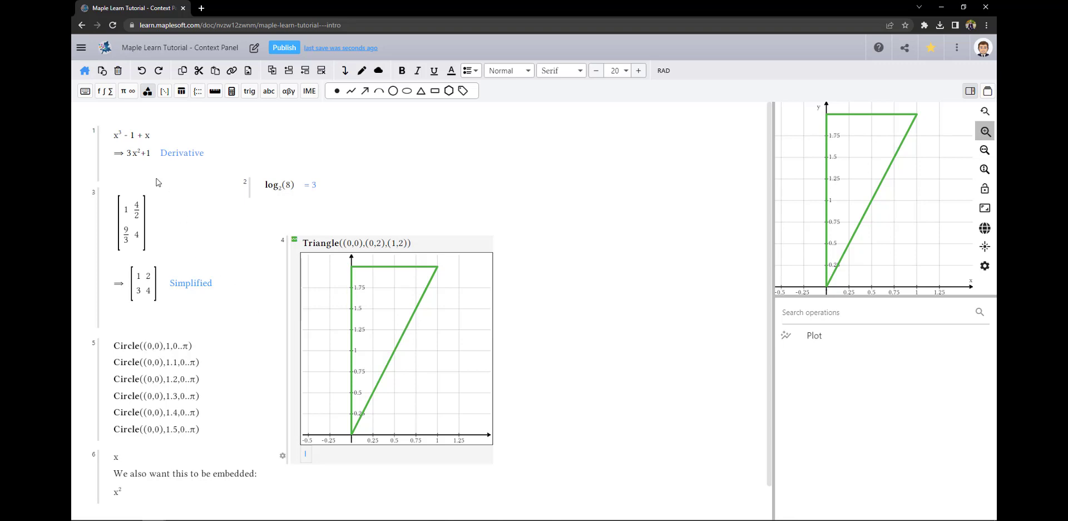
- Select all six Circle expressions and embed their rainbow plot below the group
left_click(143, 140)
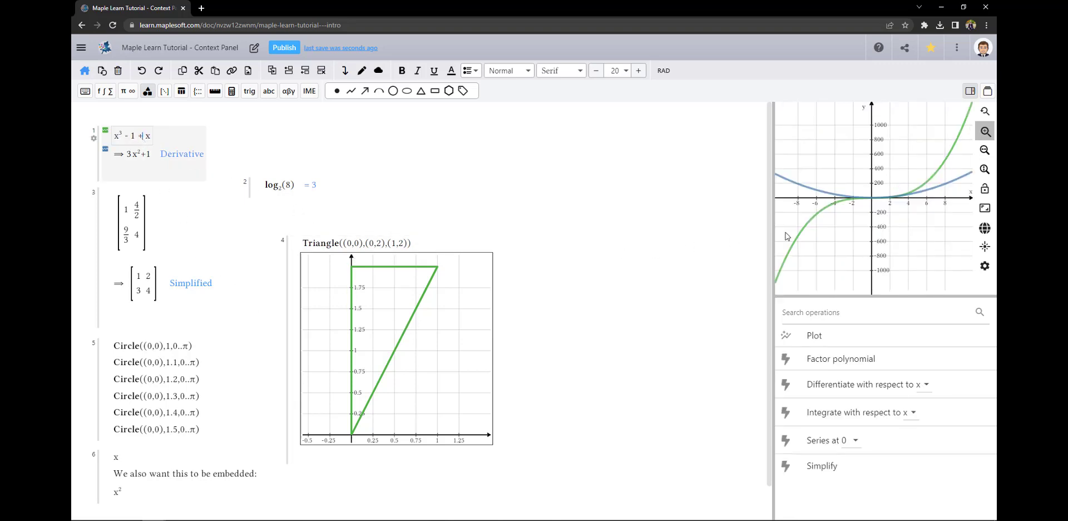
left_click(351, 489)
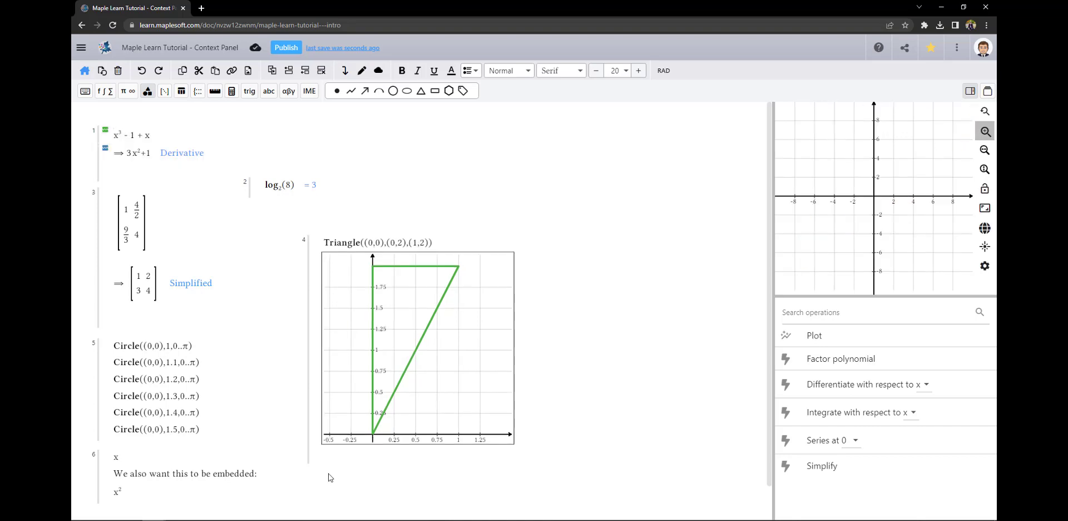
left_click(162, 351)
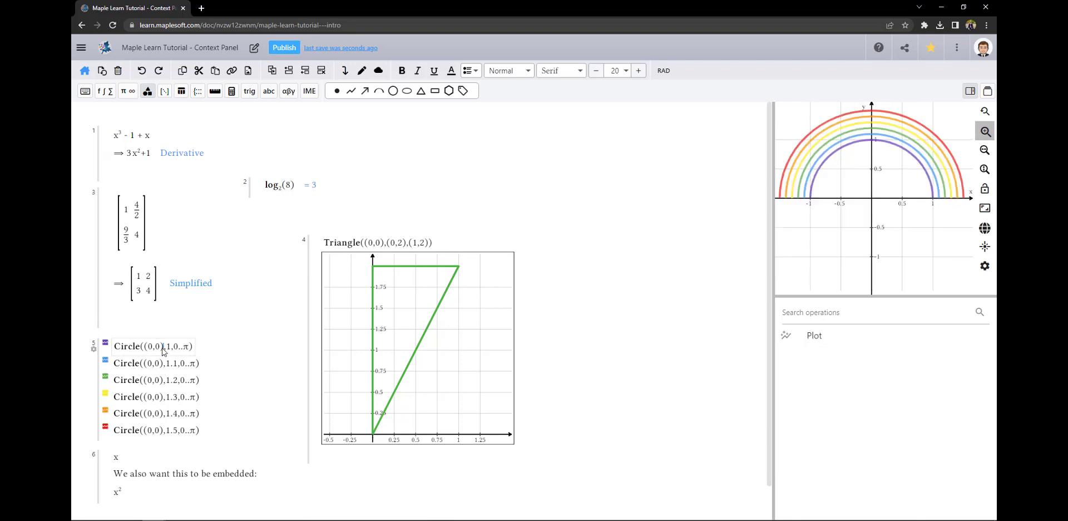
left_click(149, 433, "shift")
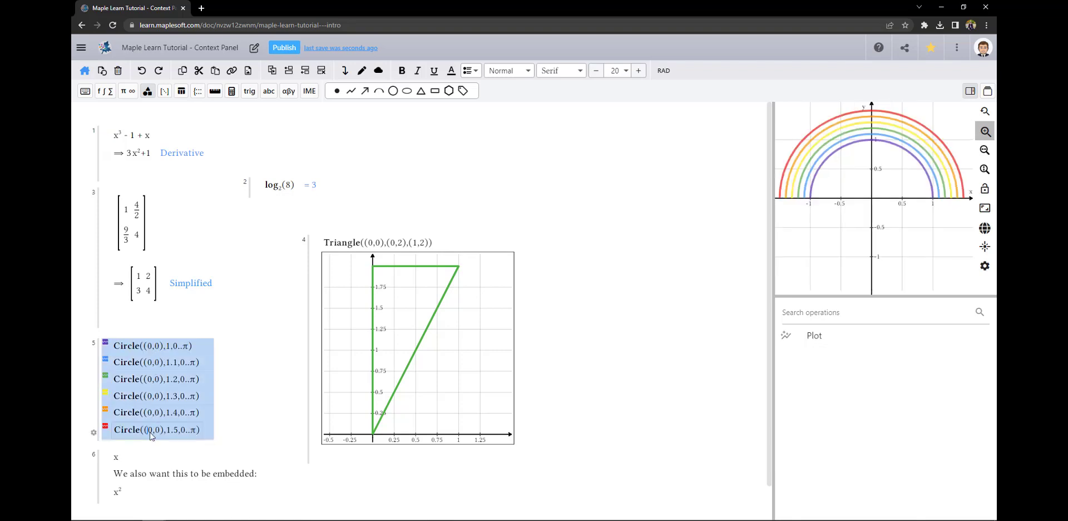
left_click(816, 343)
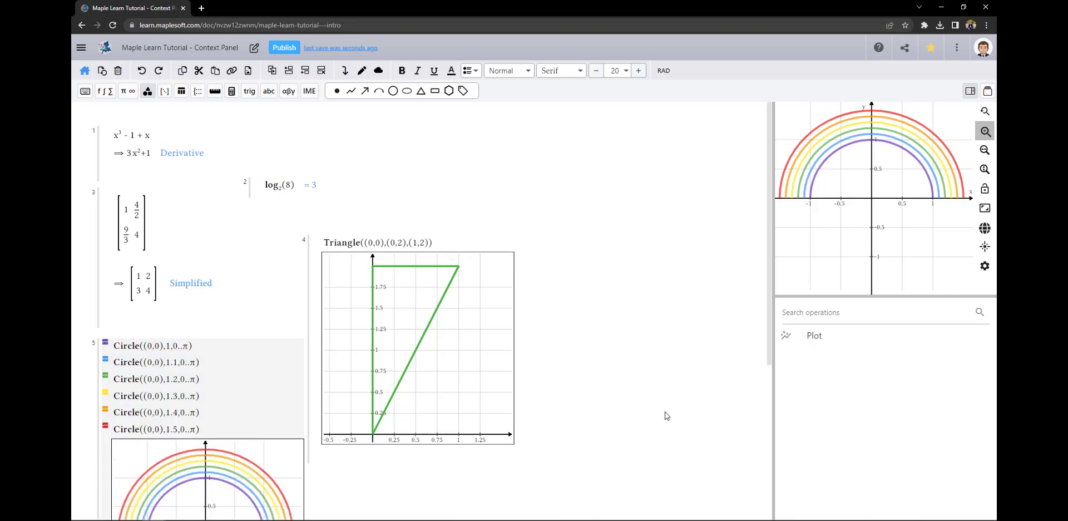
scroll(345, 373, "down", 4)
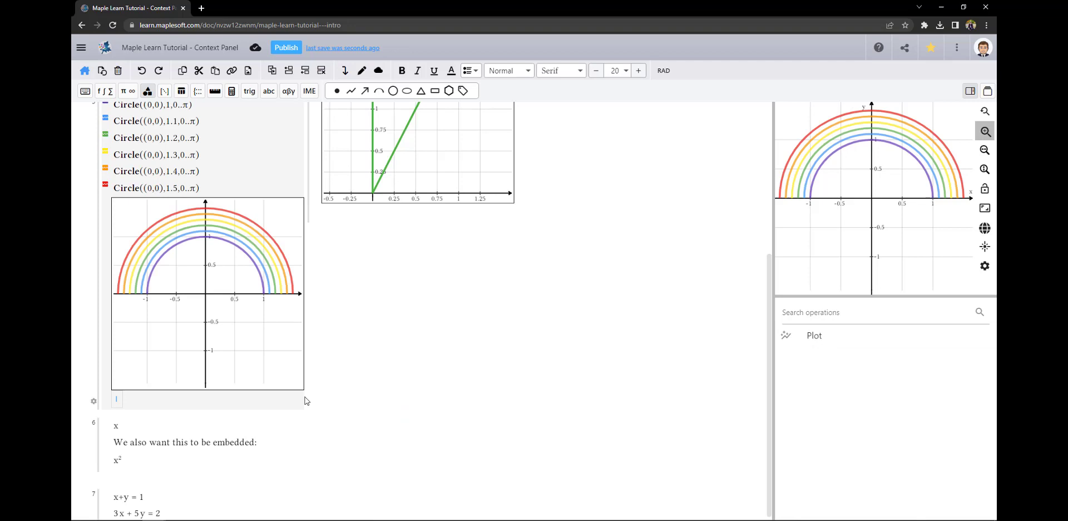
- Select both x and x² in group 6 and embed a plot of the line and parabola
left_click(150, 463)
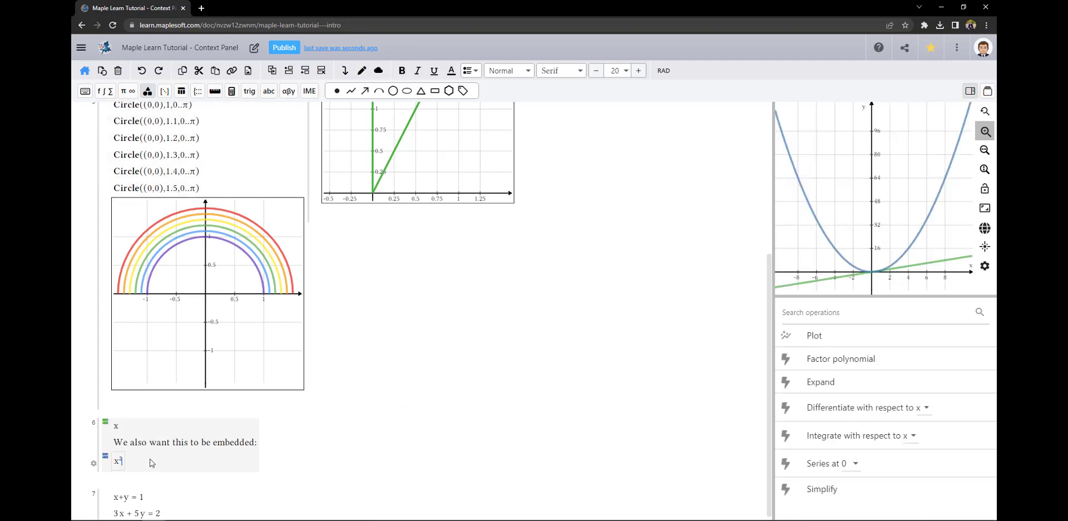
left_click(120, 427)
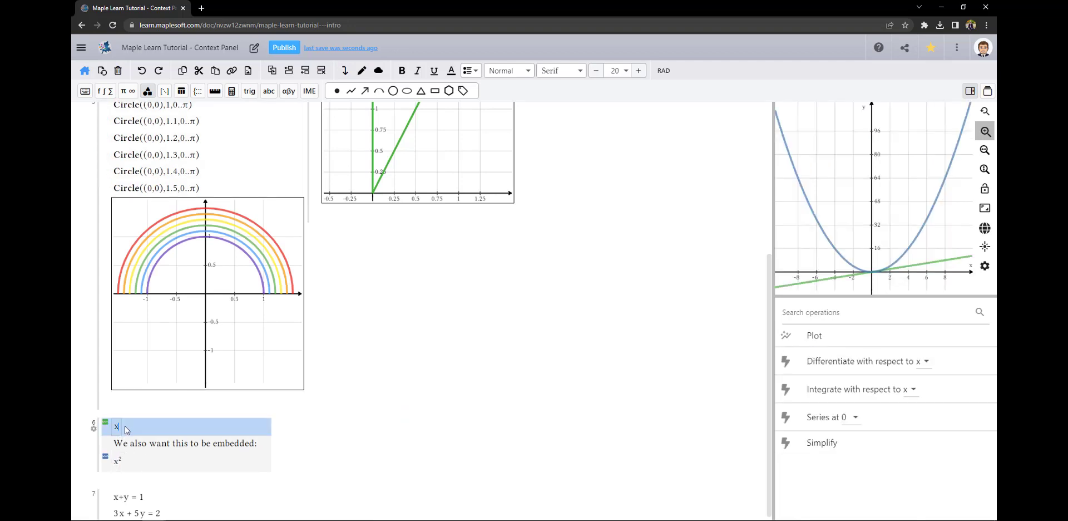
left_click(123, 464, "shift")
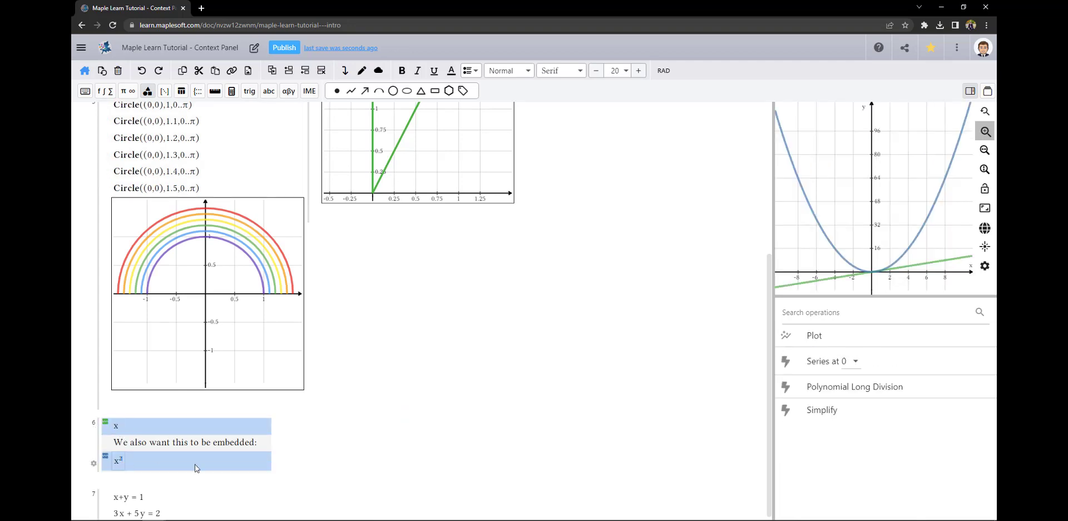
left_click(815, 336)
scroll(453, 387, "down", 4)
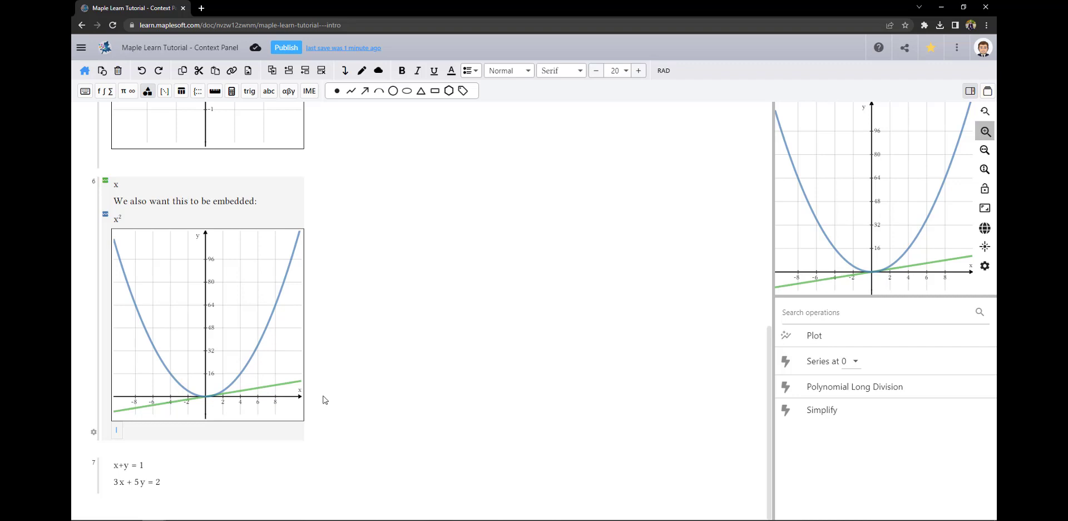
- Solve the system x+y=1, 3x+5y=2 in group 7, getting x=3/2 and y=-1/2
left_click(131, 467)
left_click(133, 488)
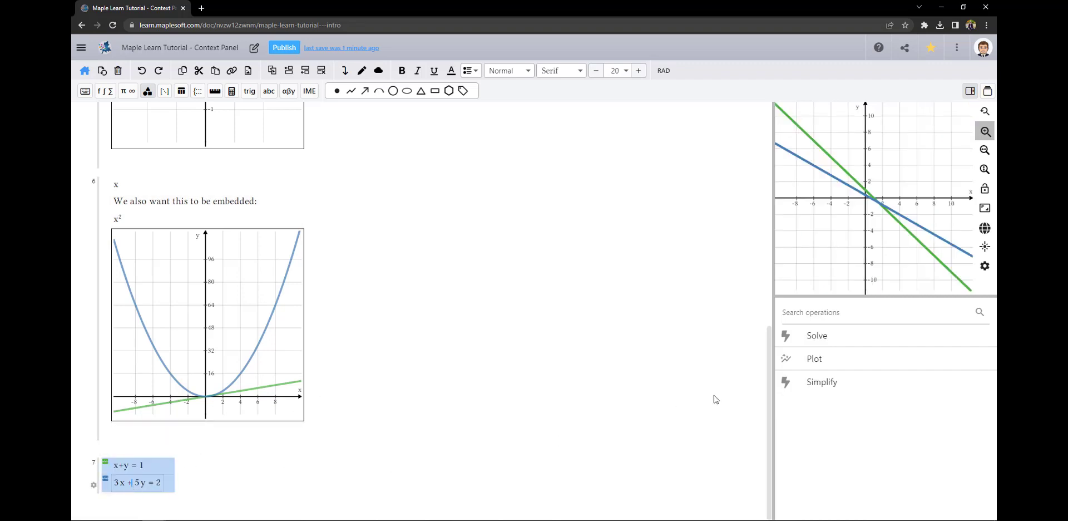
left_click(814, 337)
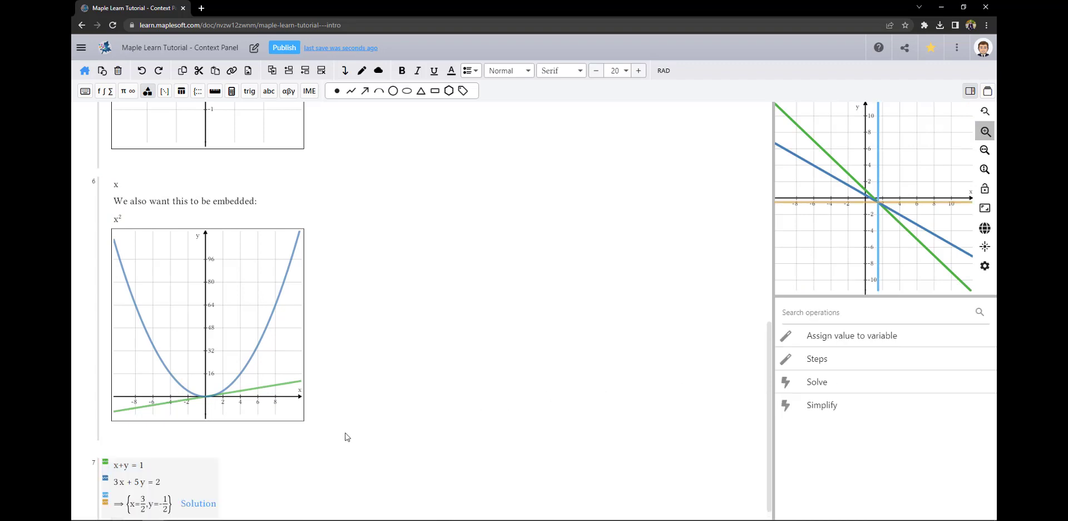
scroll(346, 437, "down", 4)
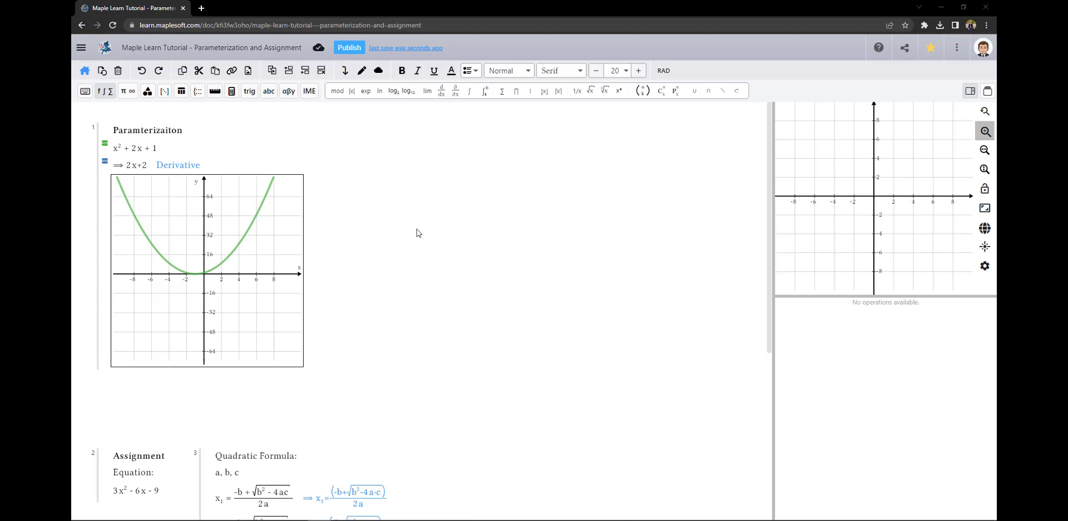
- Add the assignment m := 2, with its slider, on a new line below the Paramterizaiton heading
left_click(184, 133)
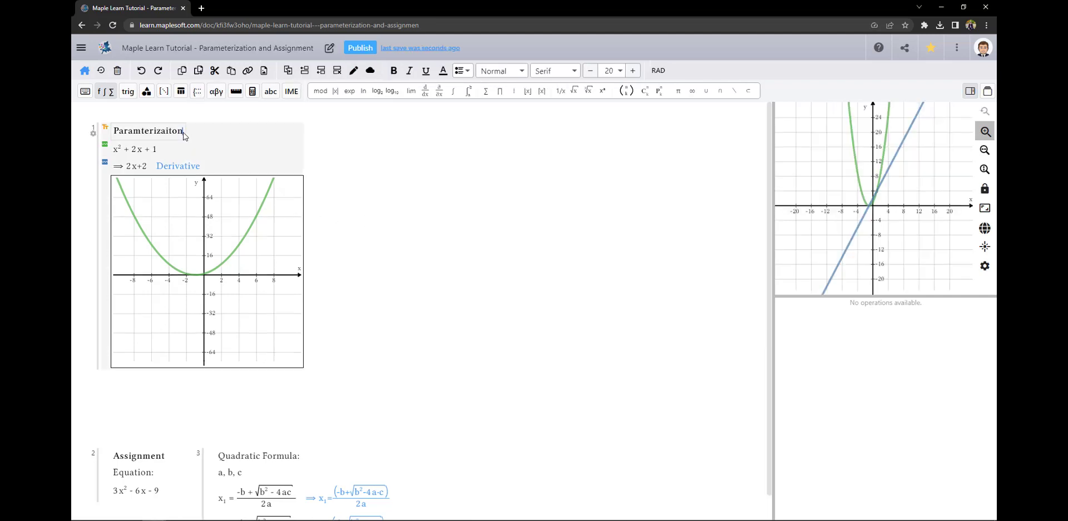
left_click(321, 71)
type("m=2")
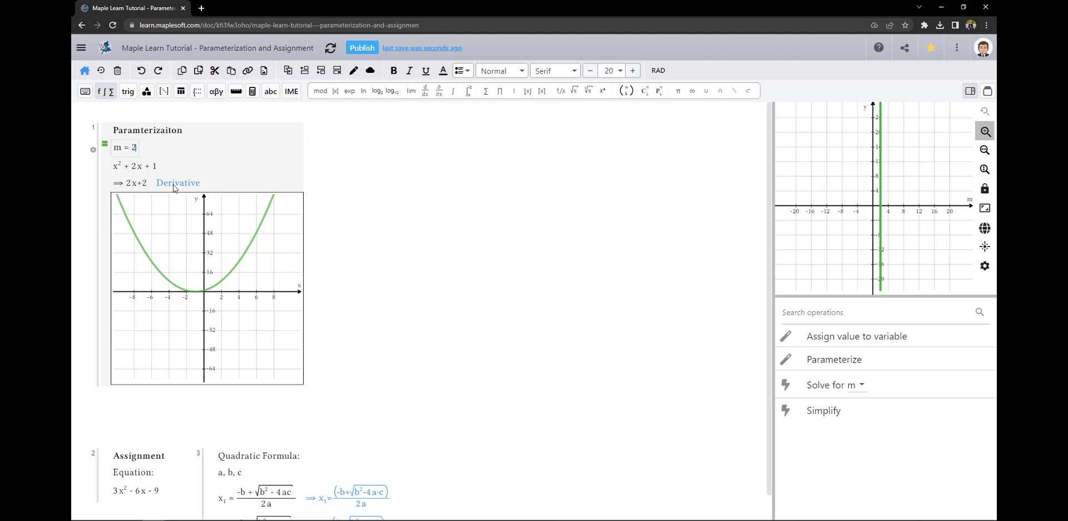
left_click(127, 150)
type(":")
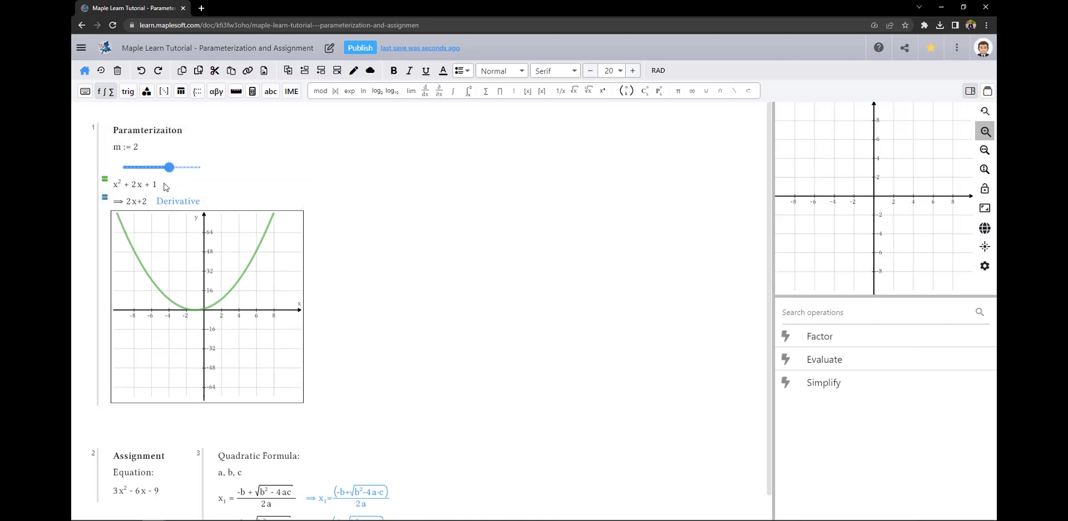
- Insert m before x² so the expression reads mx²+2x+1 and its derivative becomes 4x+2
left_click(93, 168)
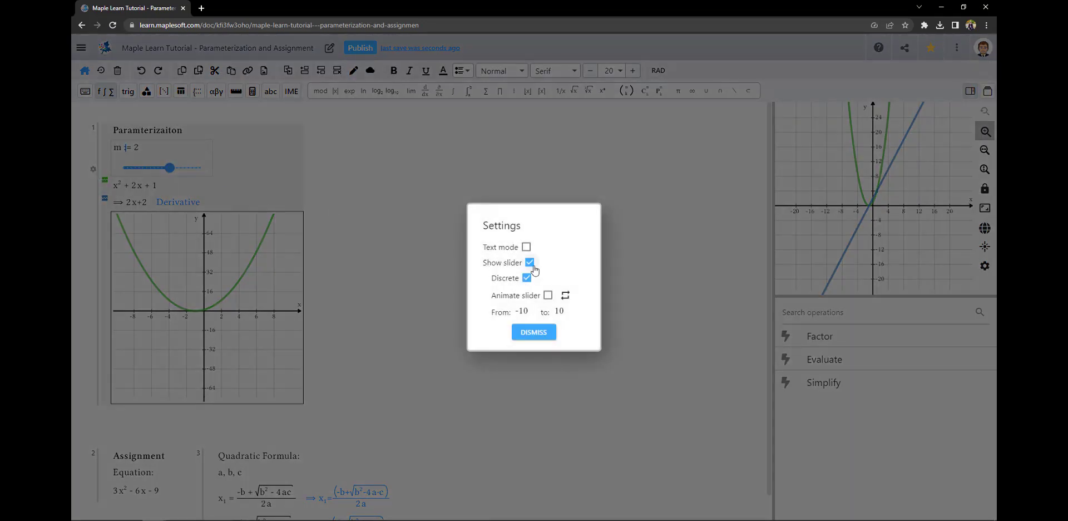
left_click(534, 332)
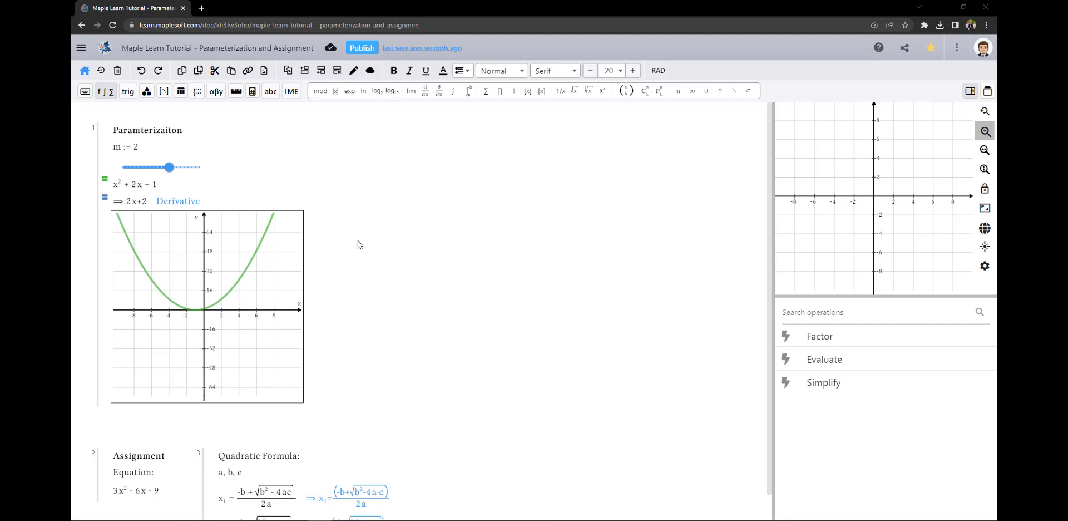
left_click(117, 190)
type("m")
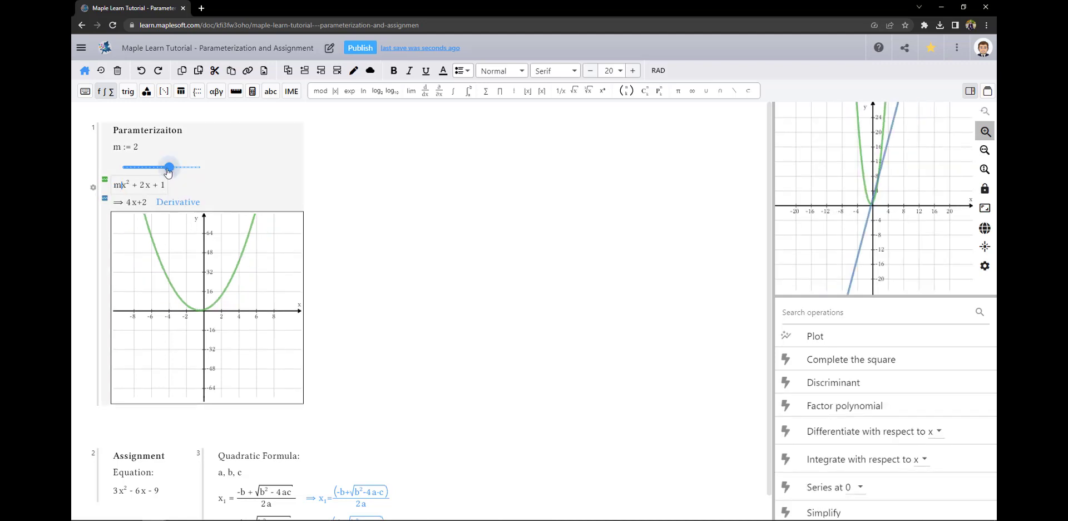
- Try m = -6 on the slider, then set m := 50 so the derivative reads 100x+2
left_click_drag(169, 171, 138, 168)
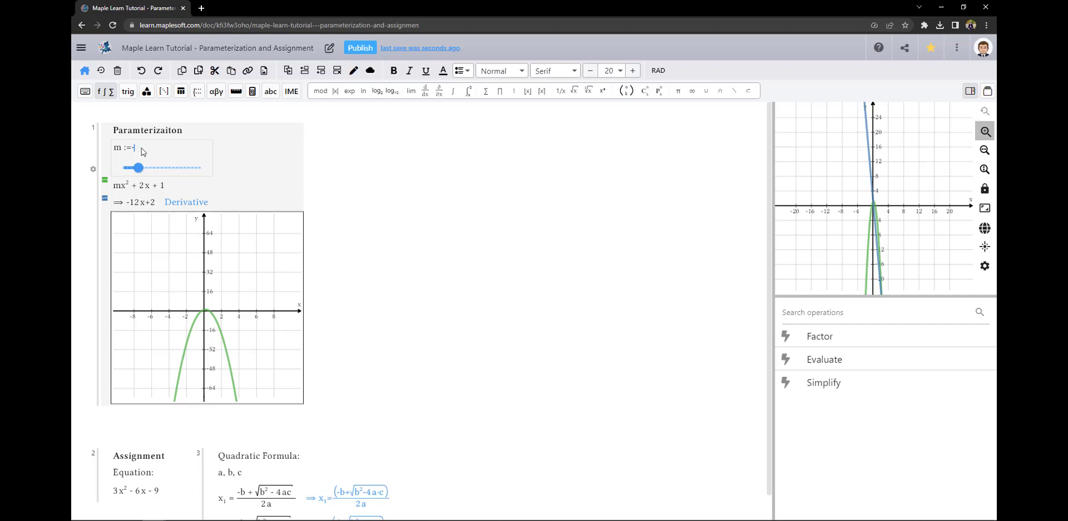
type("50")
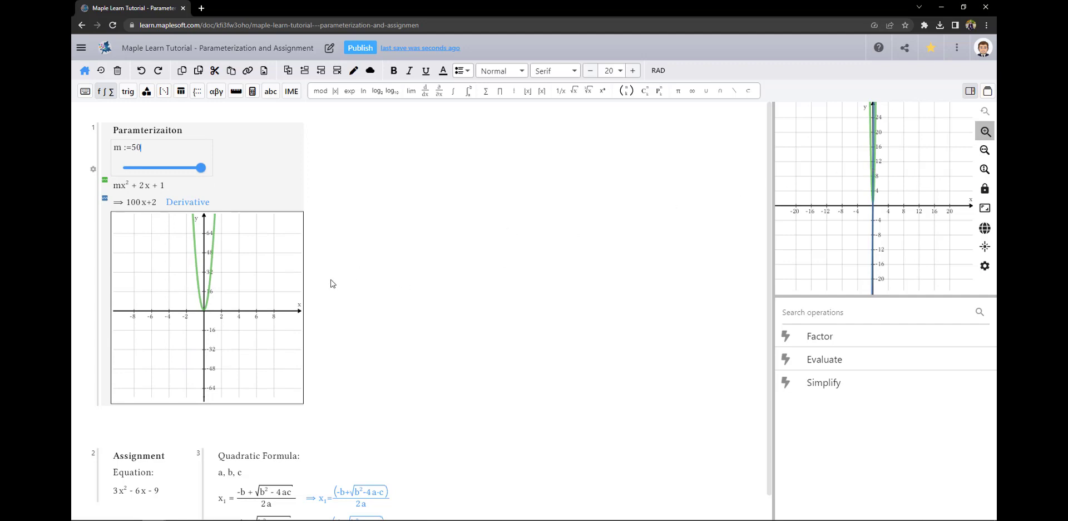
left_click(390, 258)
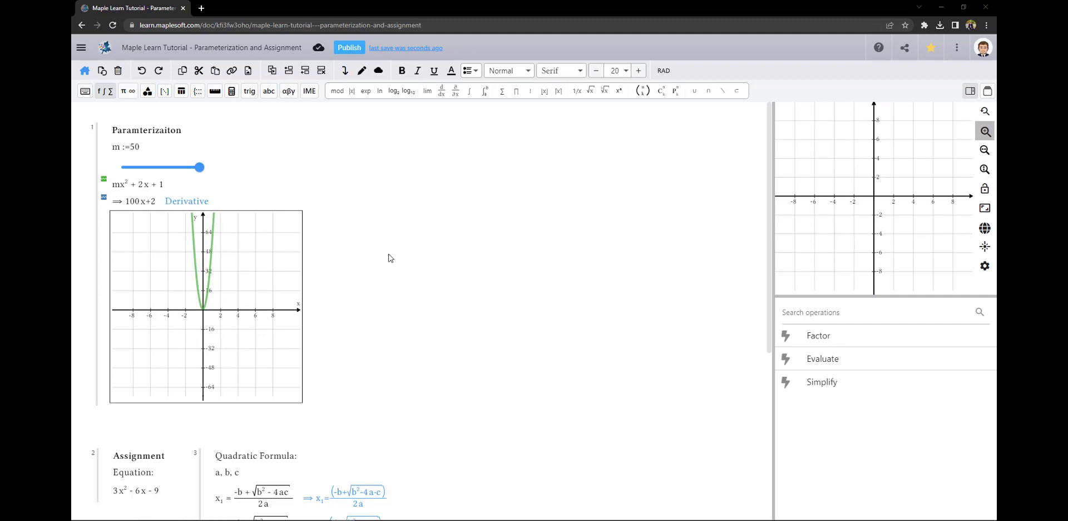
- Animate the m slider over the range -10 to 50, finishing at m := 50
left_click(143, 148)
left_click(92, 169)
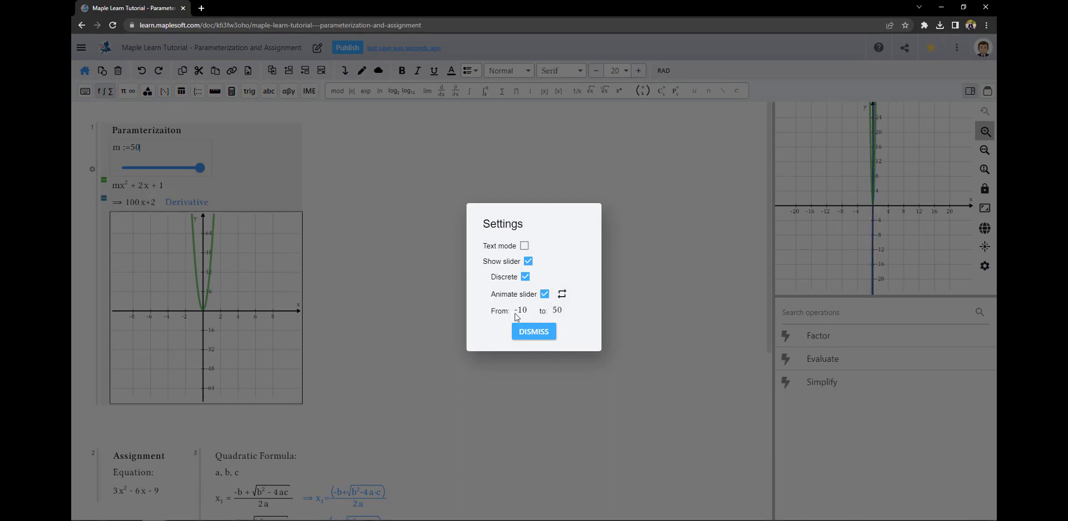
left_click(542, 331)
left_click(157, 207)
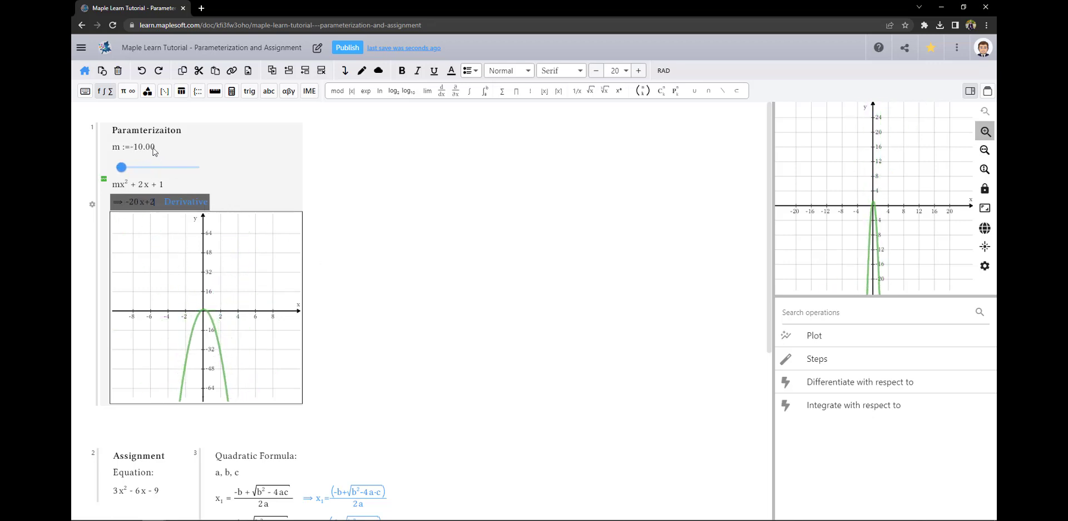
left_click(91, 169)
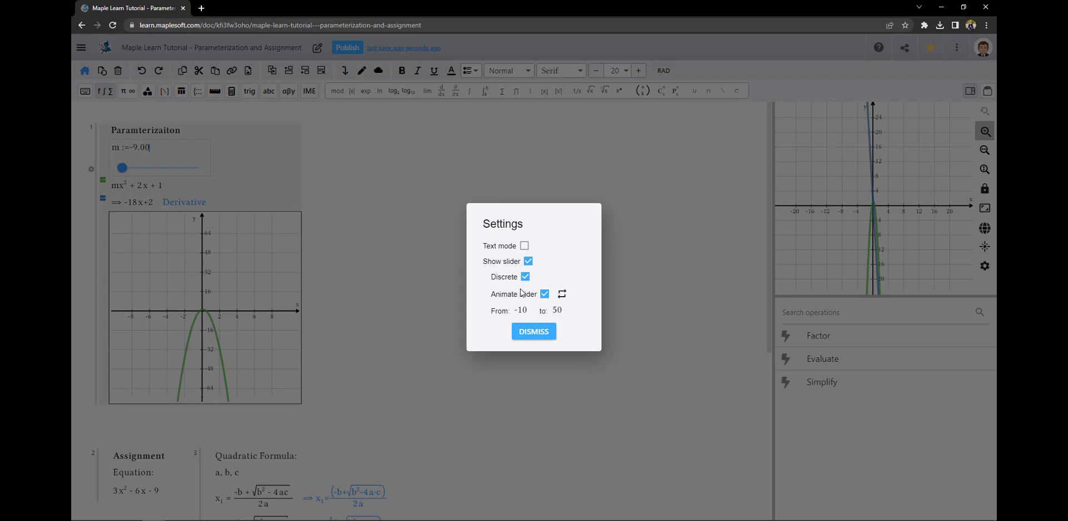
left_click(535, 331)
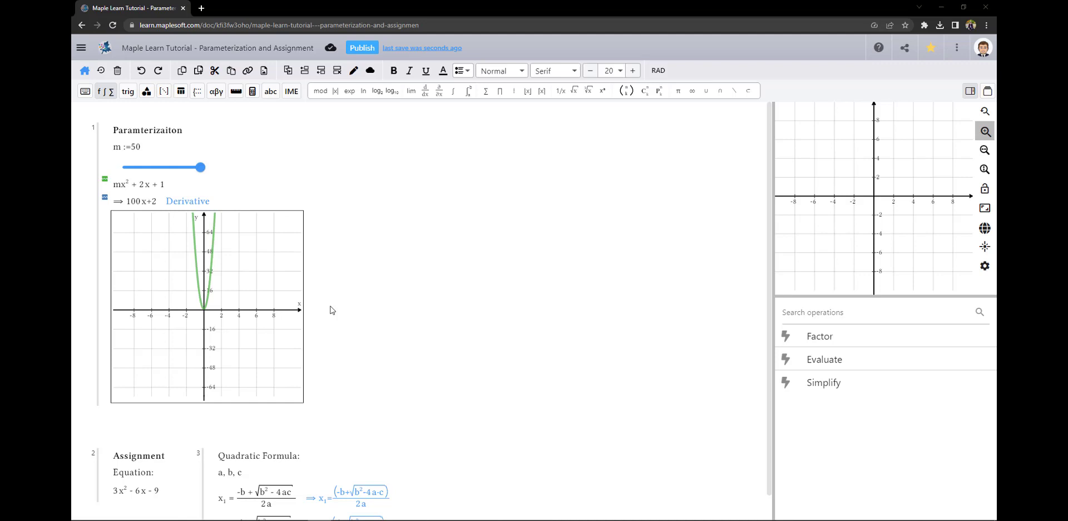
- Create a new group beside the parabola section containing y = 2x and y = x
left_click(374, 166)
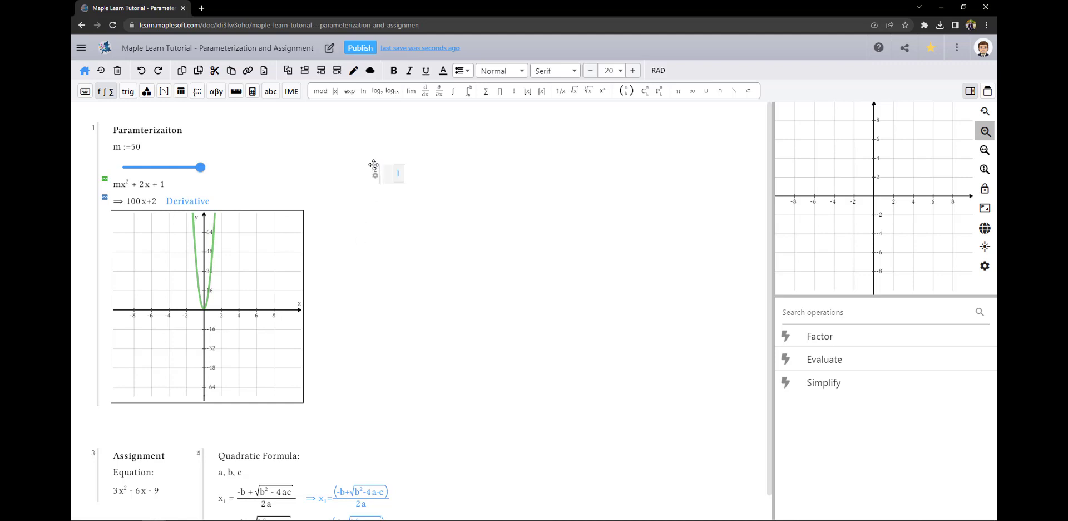
type("y=2x")
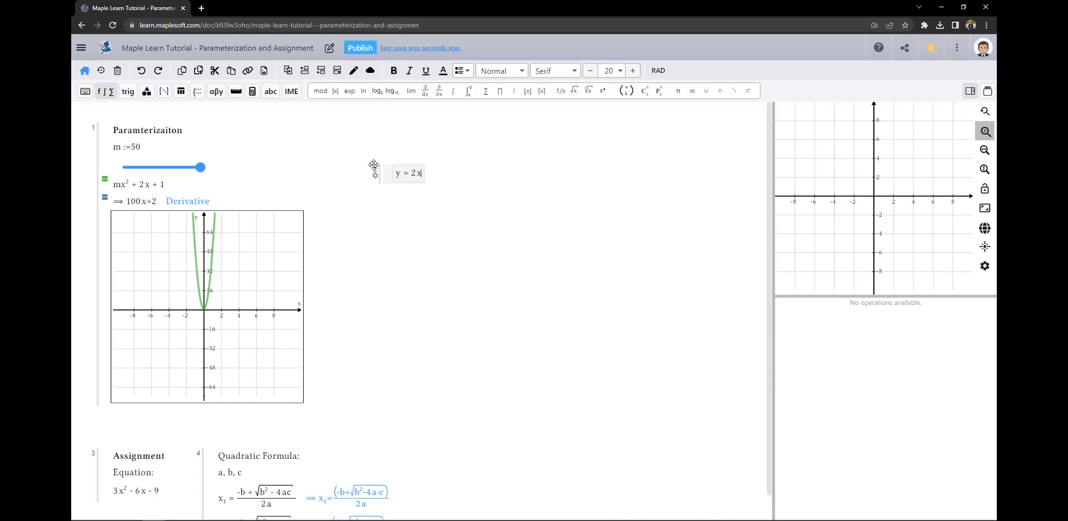
key("Return")
type("y=x")
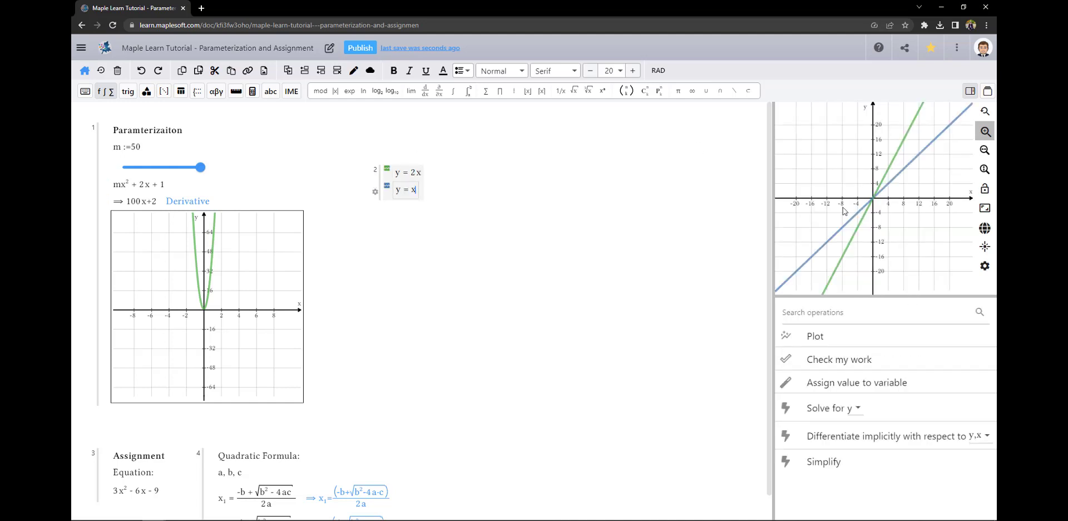
left_click(417, 243)
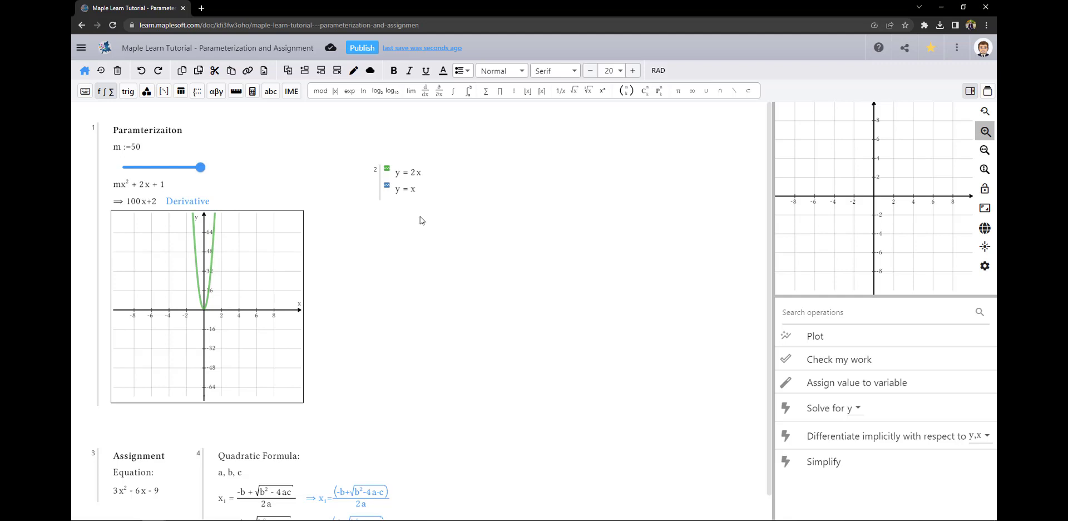
- Add a := 3, b := -6, c := -9 below 3x²-6x-9, giving x₁ = 3 and x₂ = -1
scroll(422, 241, "down", 4)
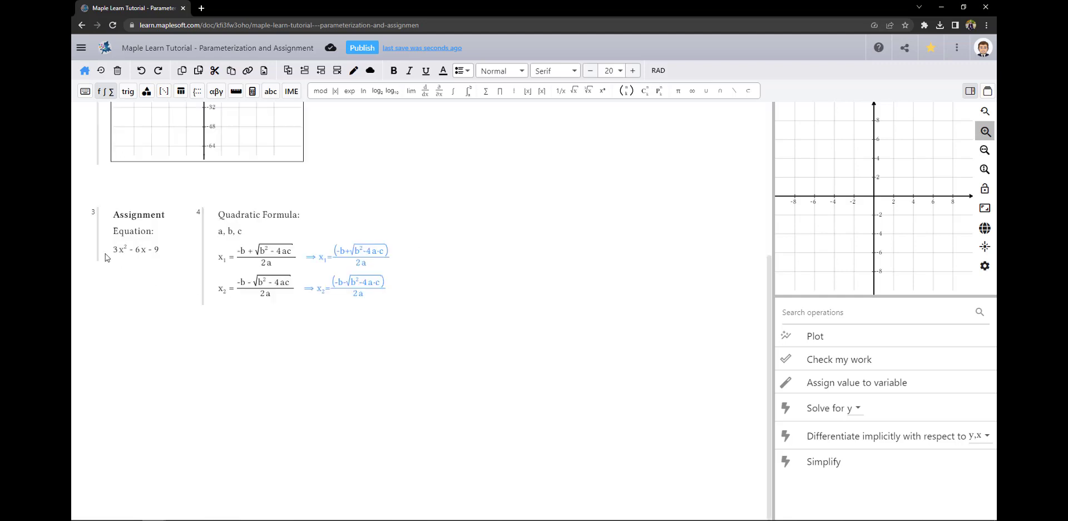
left_click(163, 251)
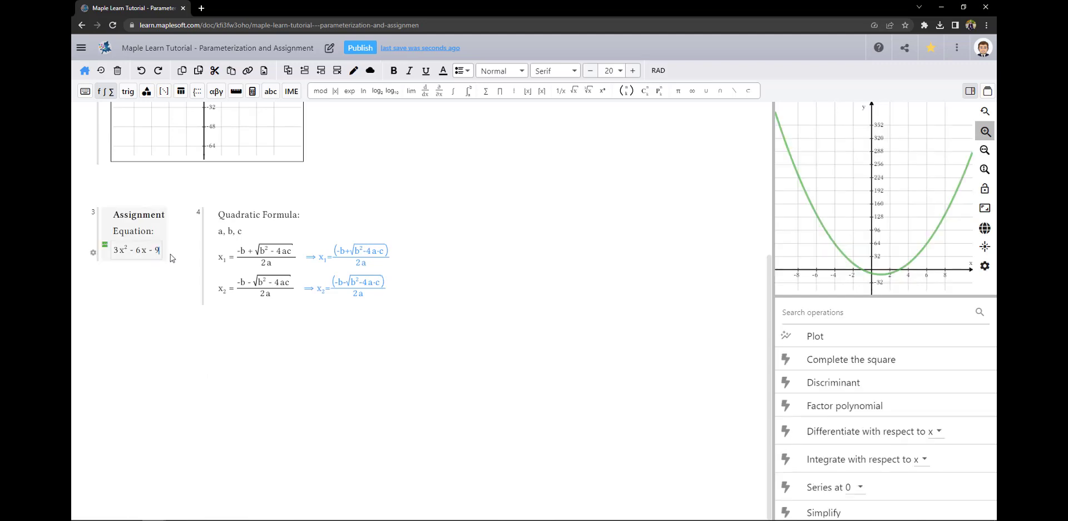
key("Return")
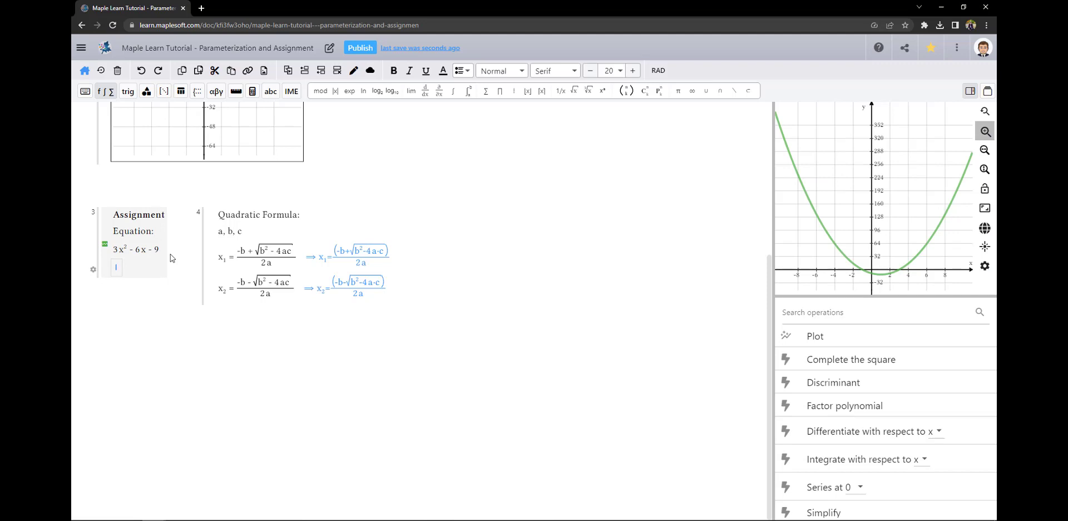
type("a:=3")
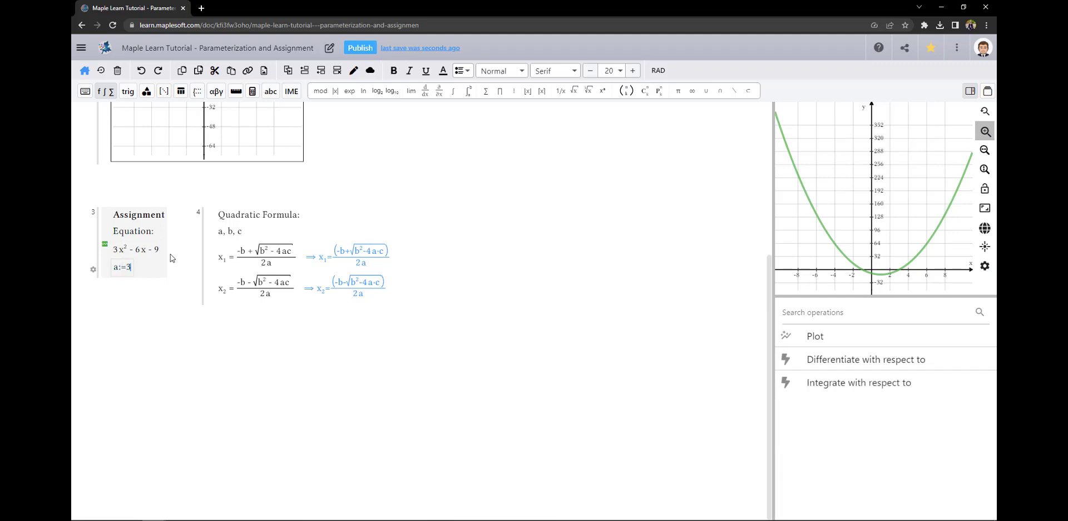
key("Return")
type("b:=-6")
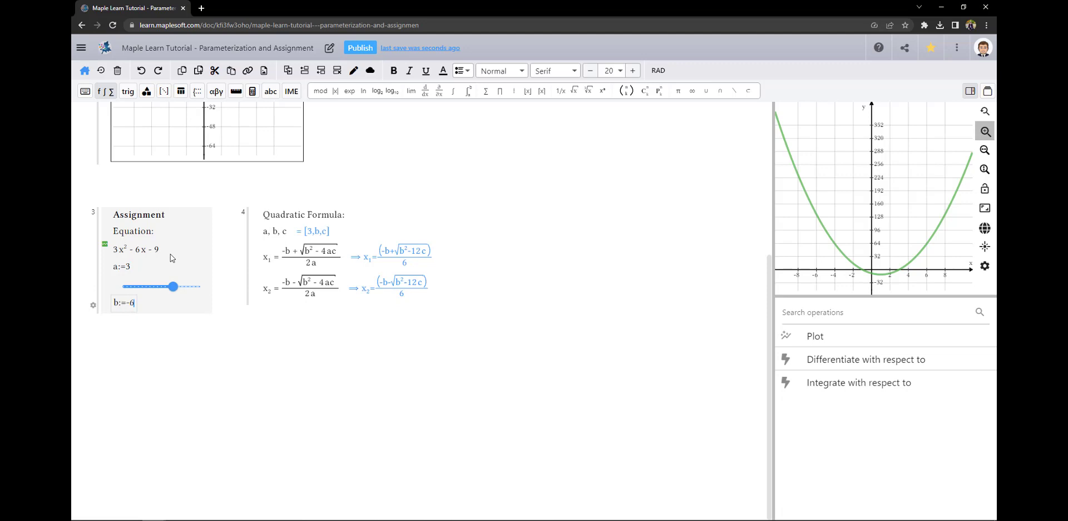
key("Return")
type("c:=-9")
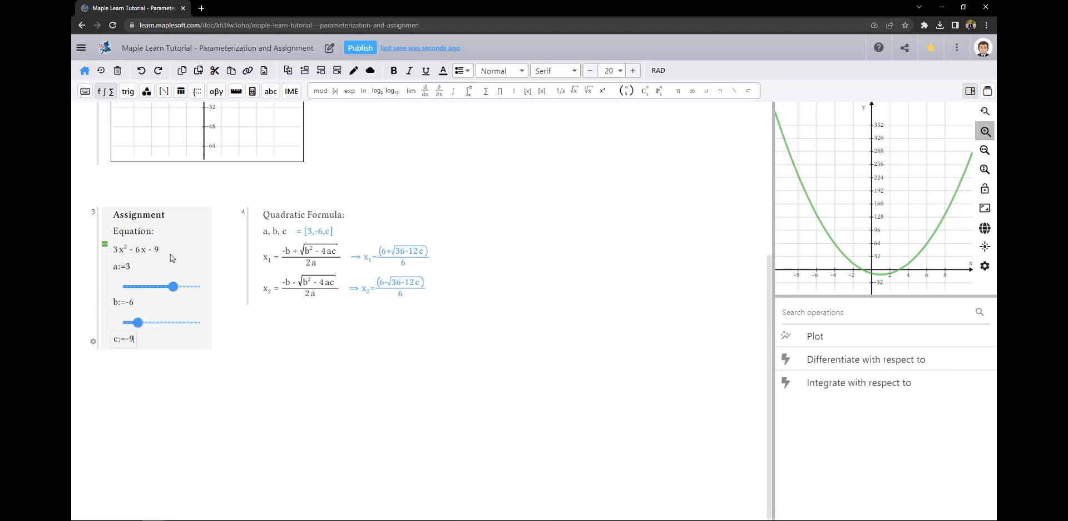
key("Return")
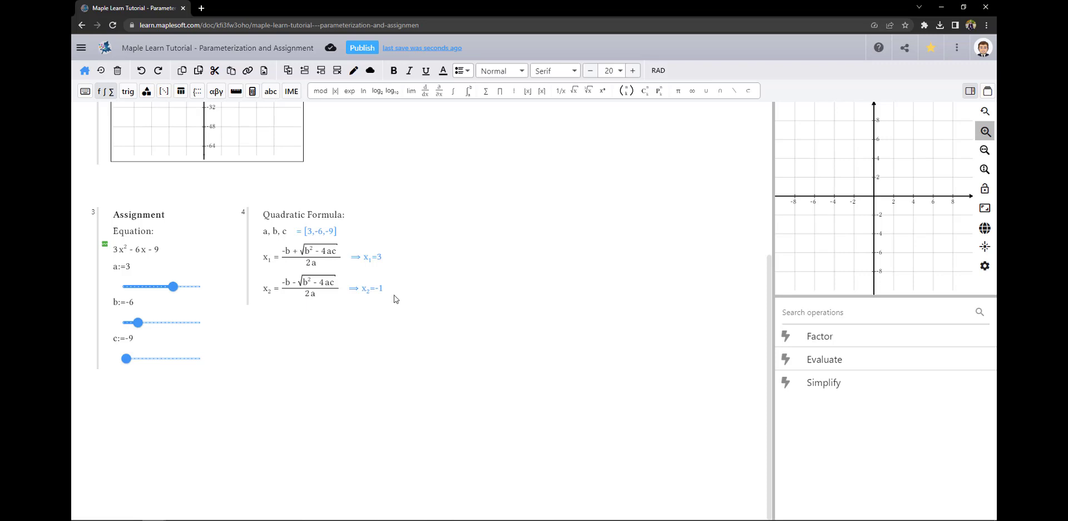
- Add rows a := 2, b := -2, c := -12 to the Quadratic Formula block, giving x₁ = 3, x₂ = -2
left_click(349, 218)
key("Down")
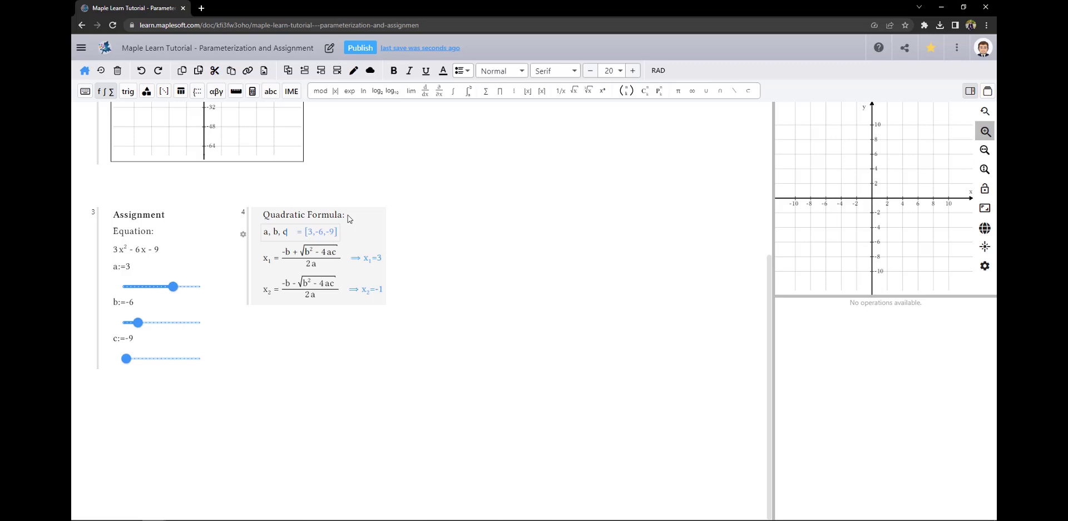
left_click(304, 71)
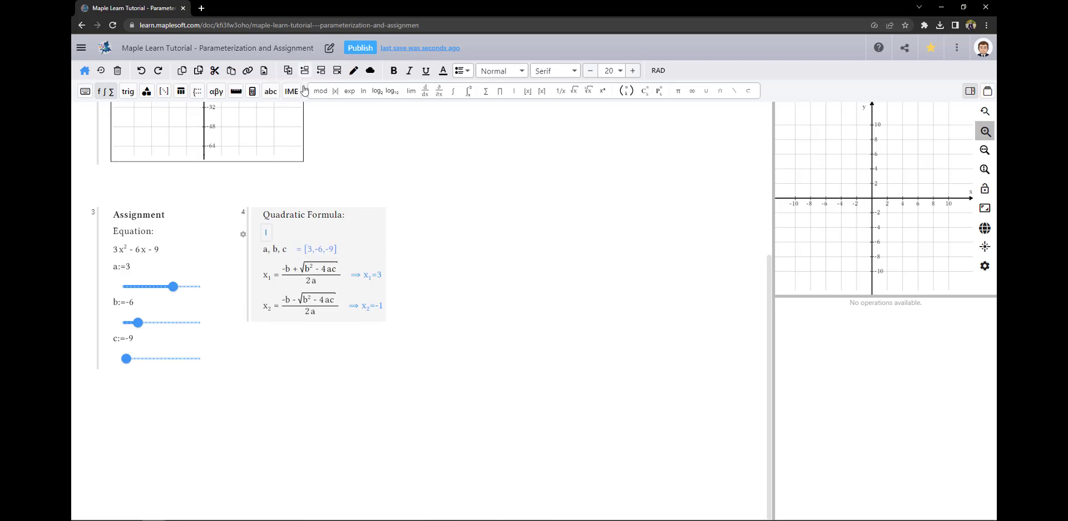
type("a:=")
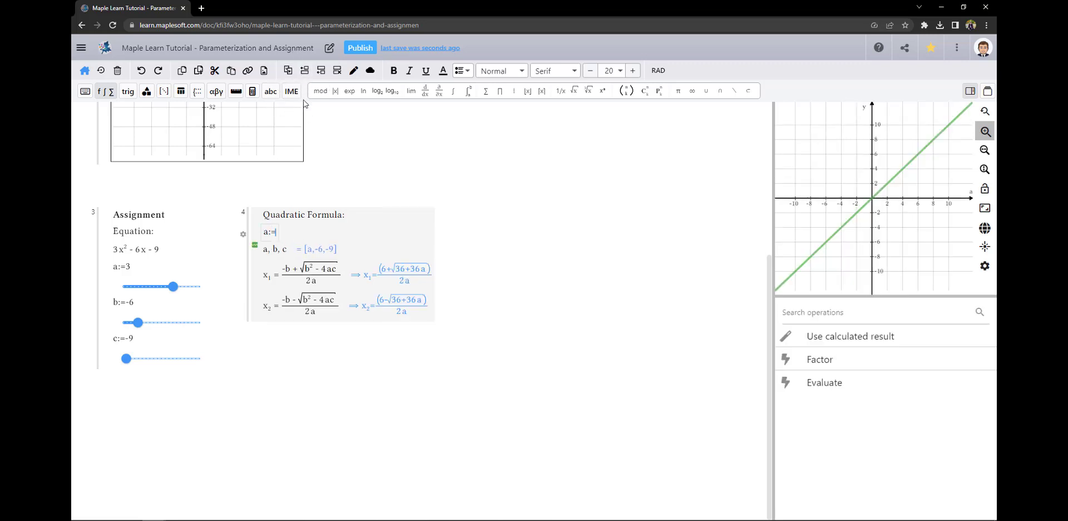
type("2")
left_click(321, 70)
type("b")
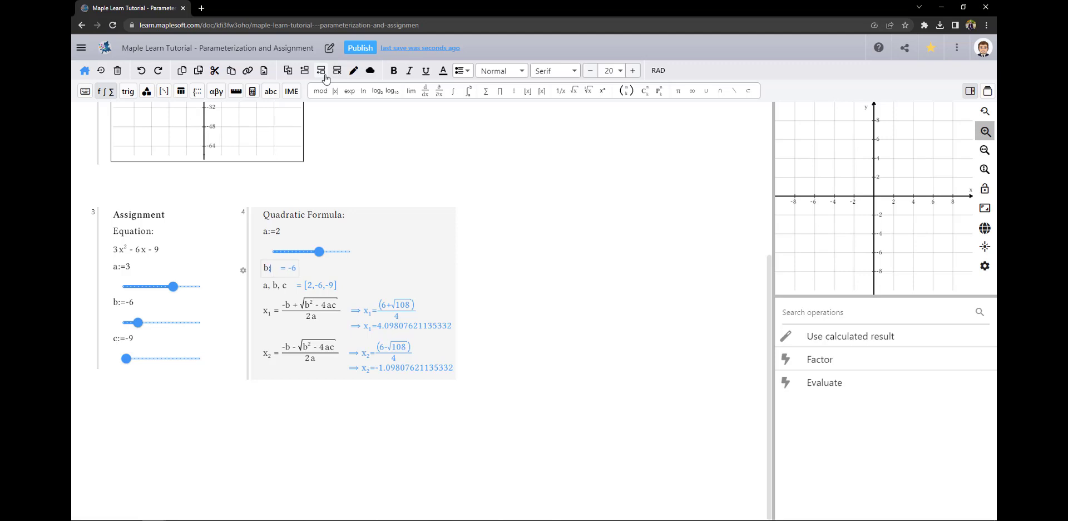
type(":=-2")
left_click(322, 71)
type("c")
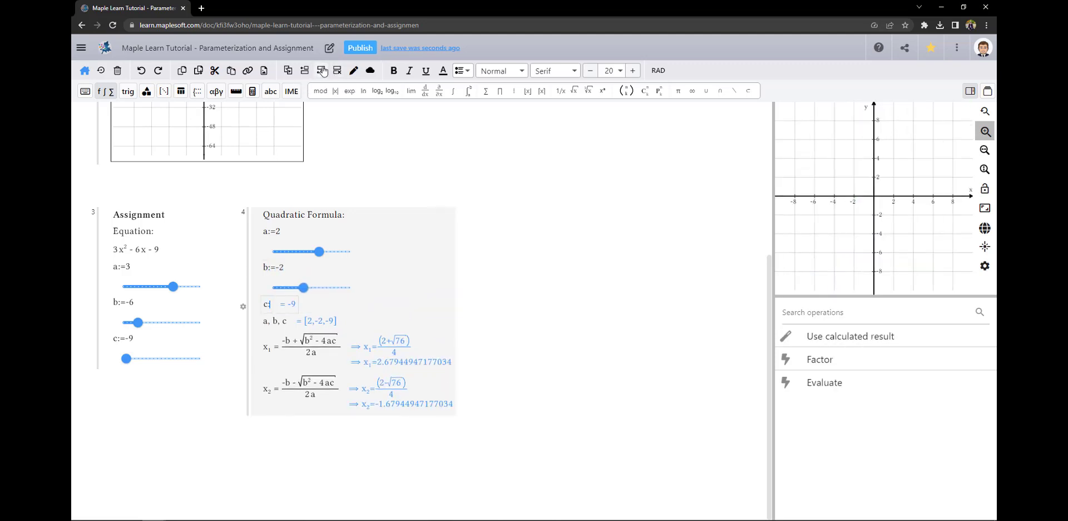
type(":=-12")
left_click(439, 411)
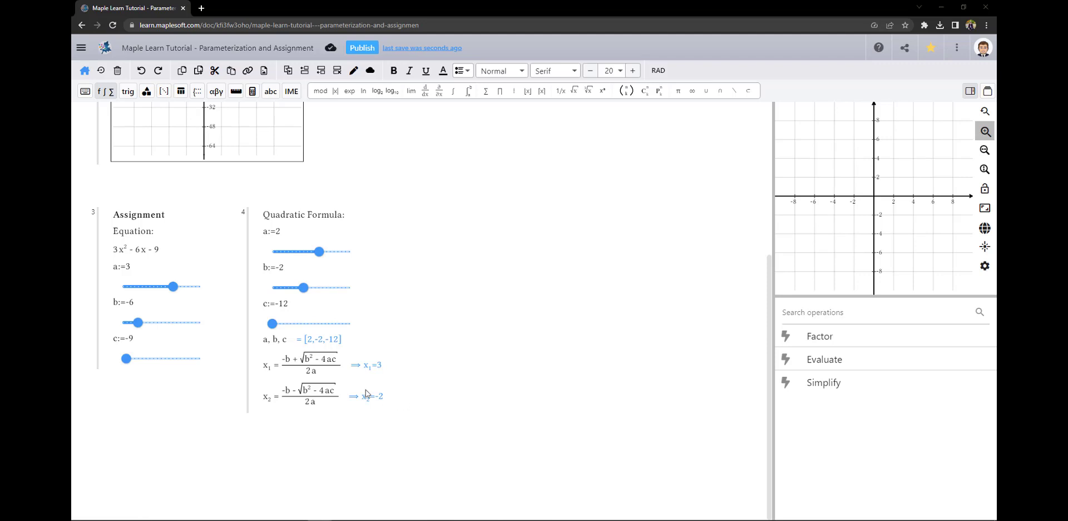
- Delete the Quadratic Formula block's a, b, c sliders and move the block above Assignment
left_click_drag(292, 237, 297, 317)
key("Delete")
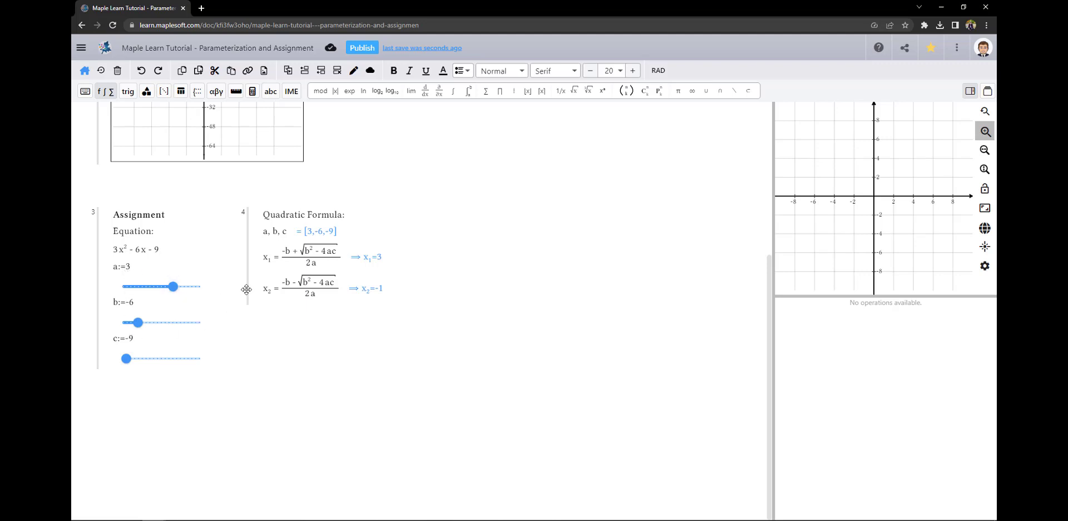
mouse_move(246, 290)
left_mouse_down()
mouse_move(245, 255)
mouse_move(243, 276)
left_mouse_up()
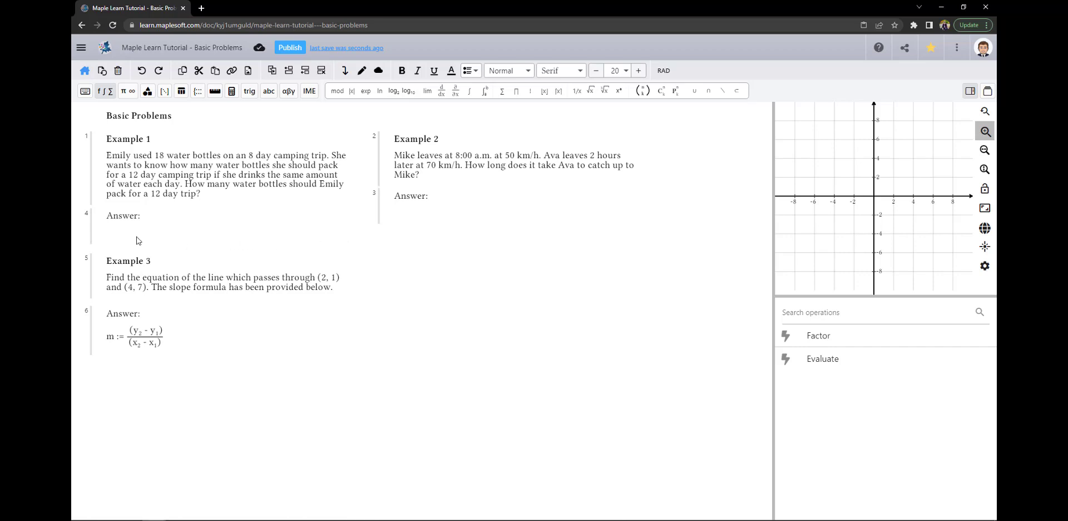
- Start Example 1's answer with the equation 18/8 = x/12
left_click(116, 234)
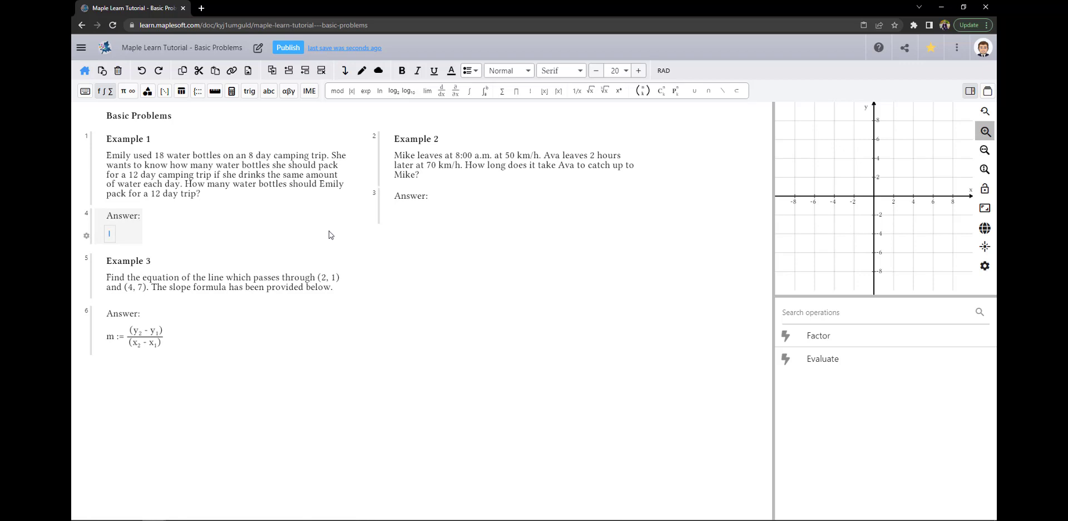
type("18")
key("Return")
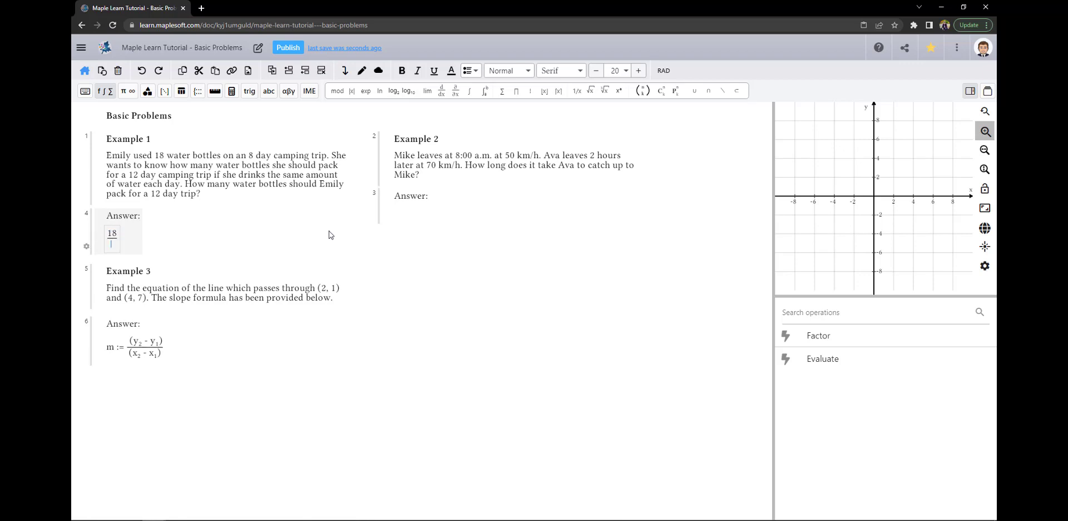
type("8")
key("Right")
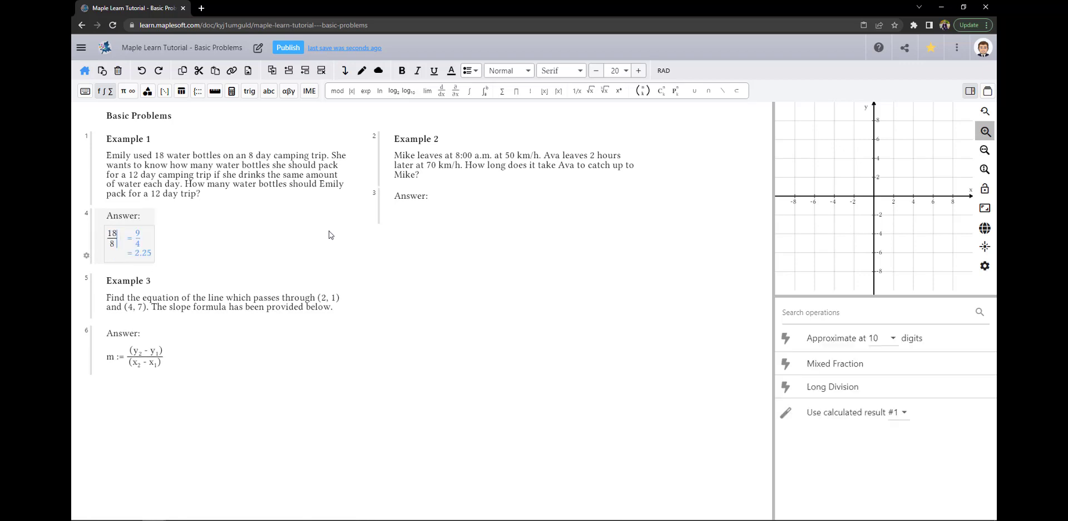
type("=")
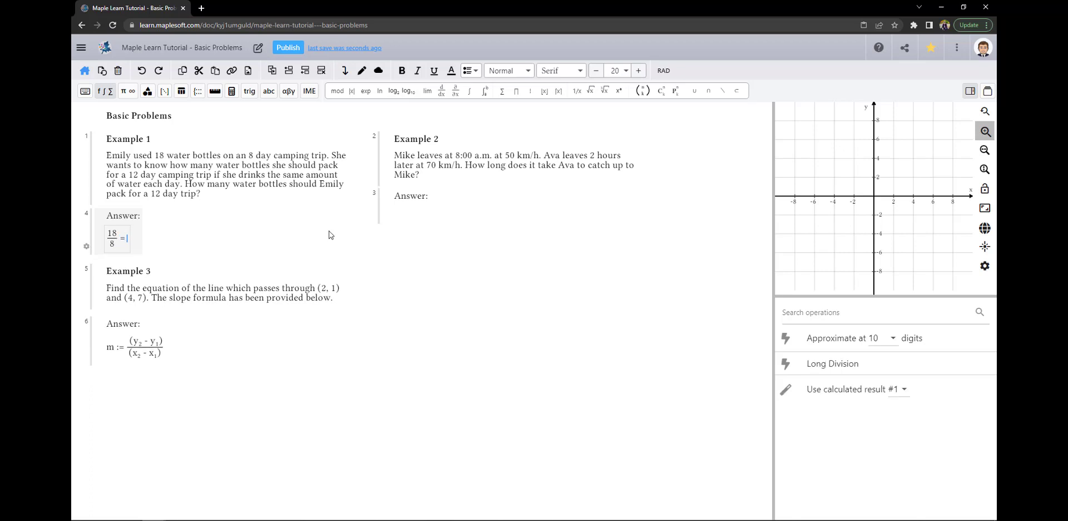
type("x/")
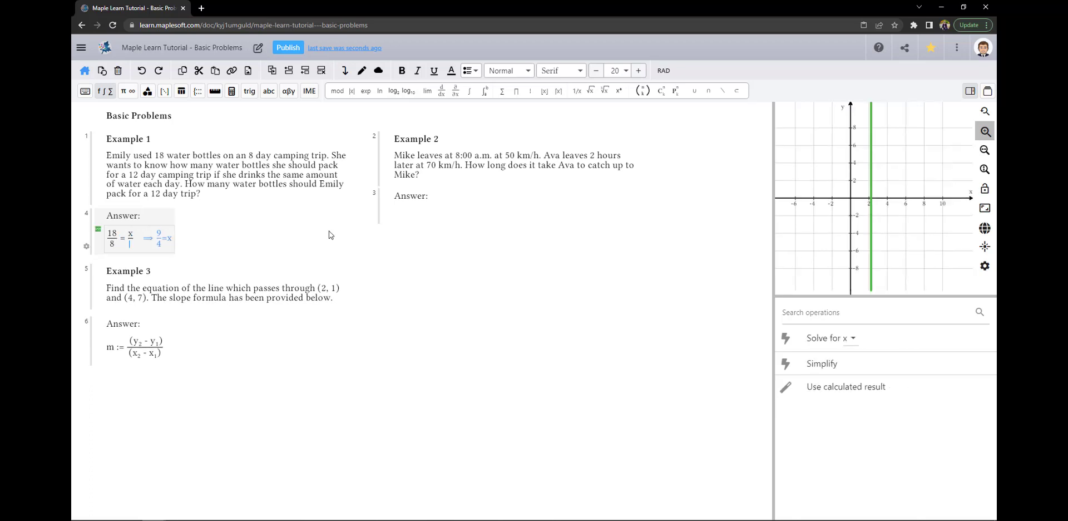
type("12")
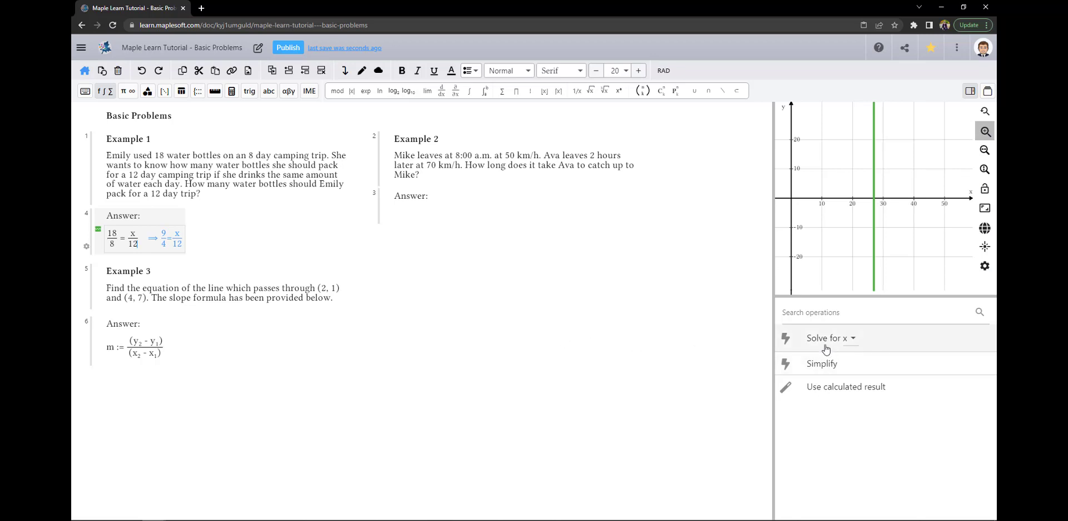
- Duplicate that row and rewrite the copy as 12(18/8) = x
left_click(345, 71)
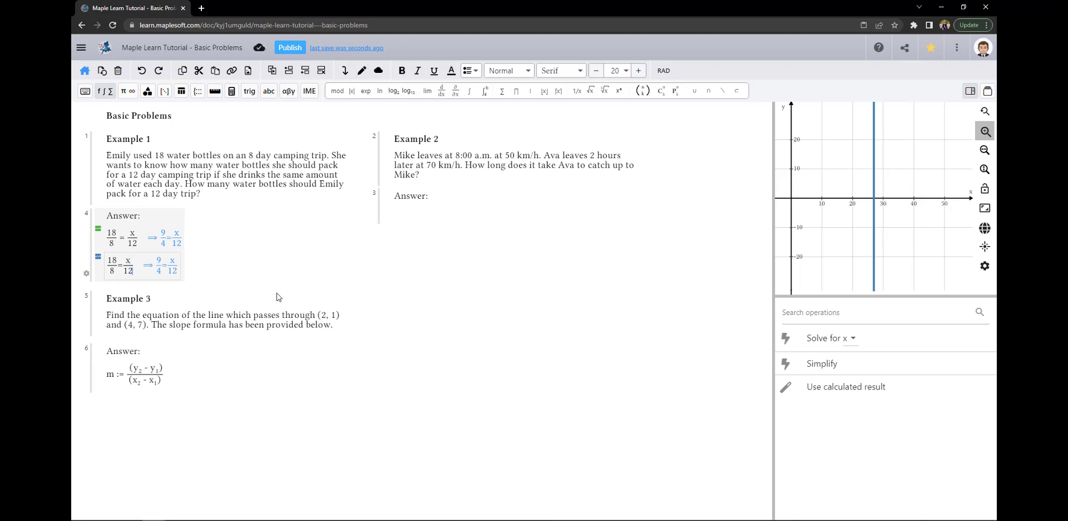
key("BackSpace")
key("BackSpace")
key("BackSpace")
key("Left")
key("Left")
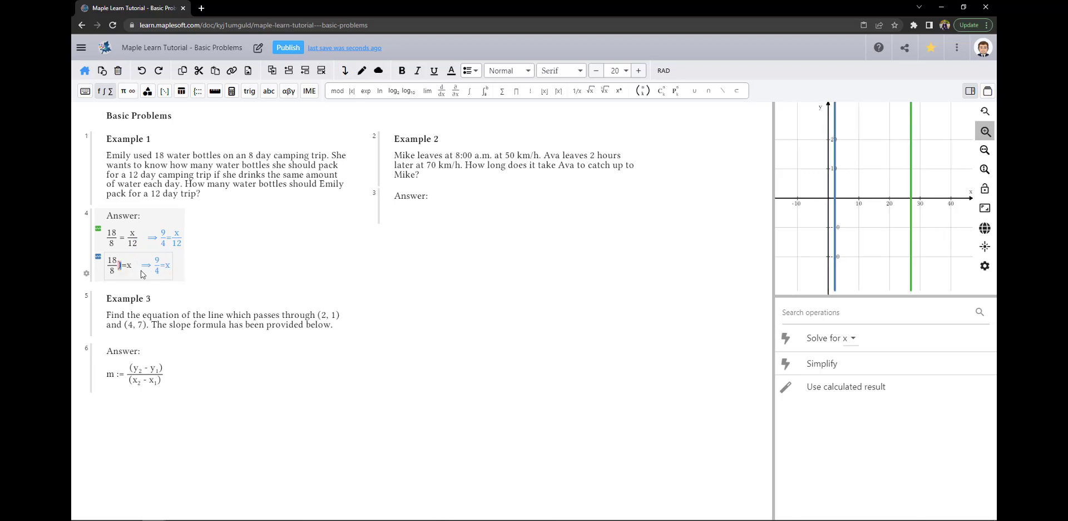
key("Home")
type("(")
key("Left")
type("12")
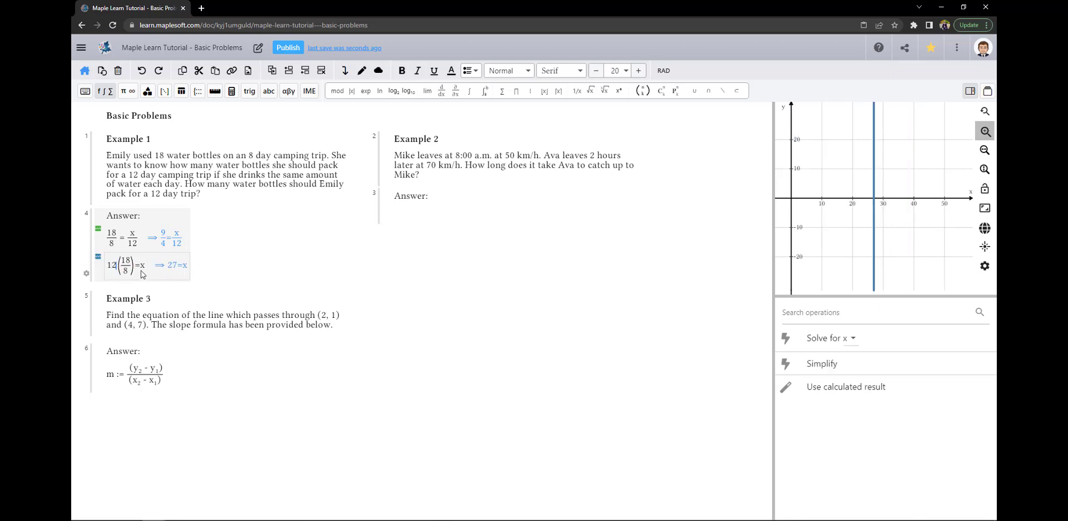
- Add a final line reading 27 = x below 12(18/8) = x
left_click(345, 70)
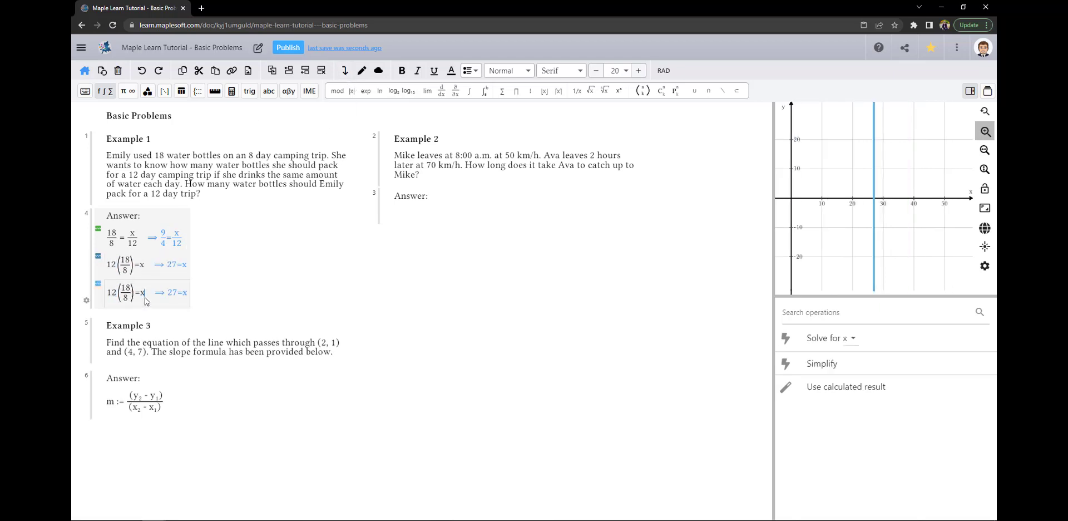
key("Left")
key("BackSpace")
key("BackSpace")
key("BackSpace")
key("BackSpace")
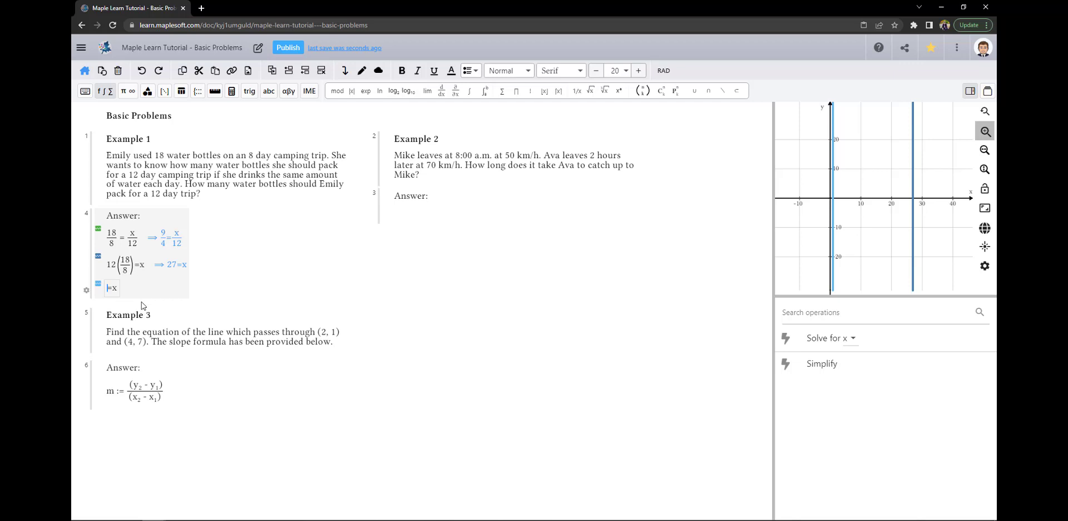
type("27")
left_click(226, 276)
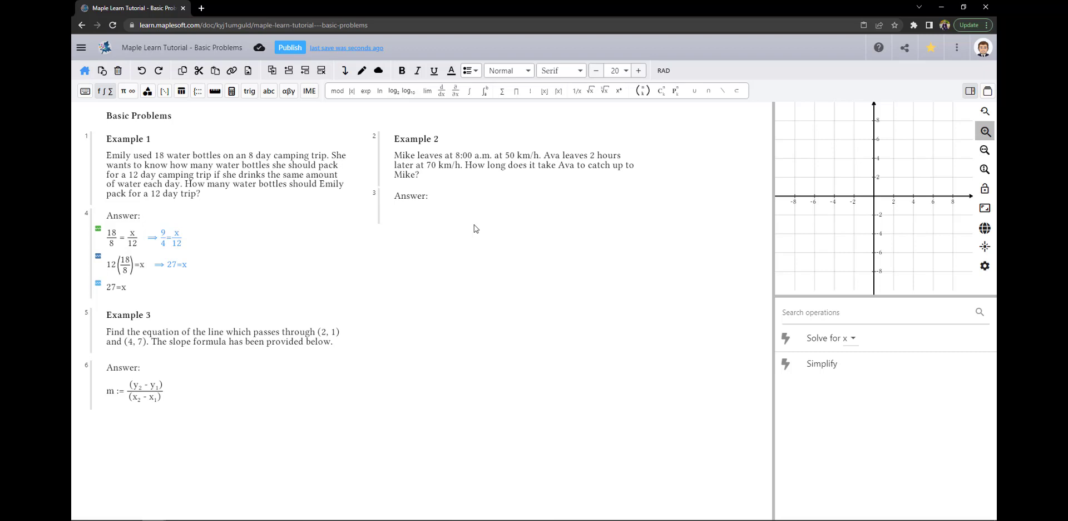
left_click(475, 211)
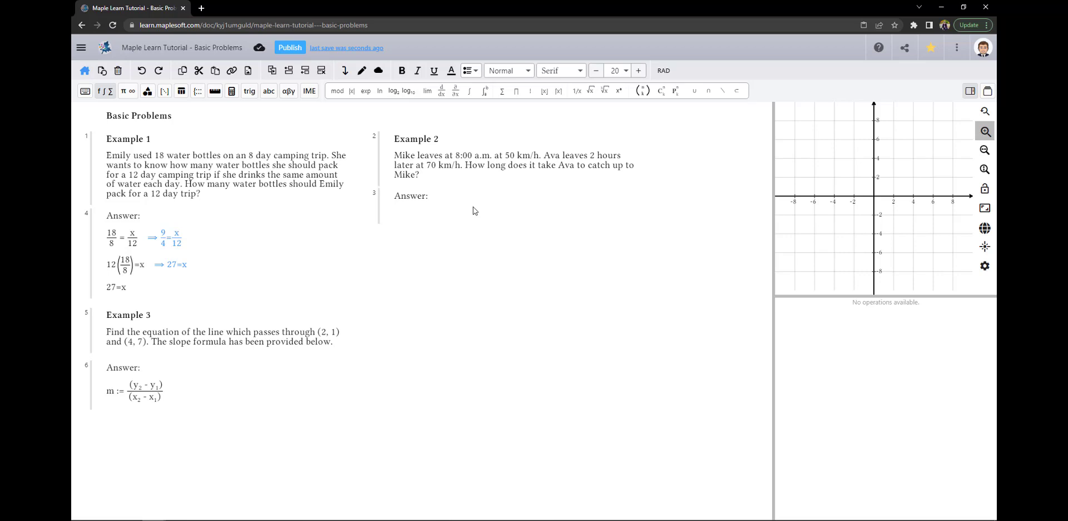
- Enter 50t = 70(t-2) under Example 2, solve it for t, and start a text line
left_click(404, 214)
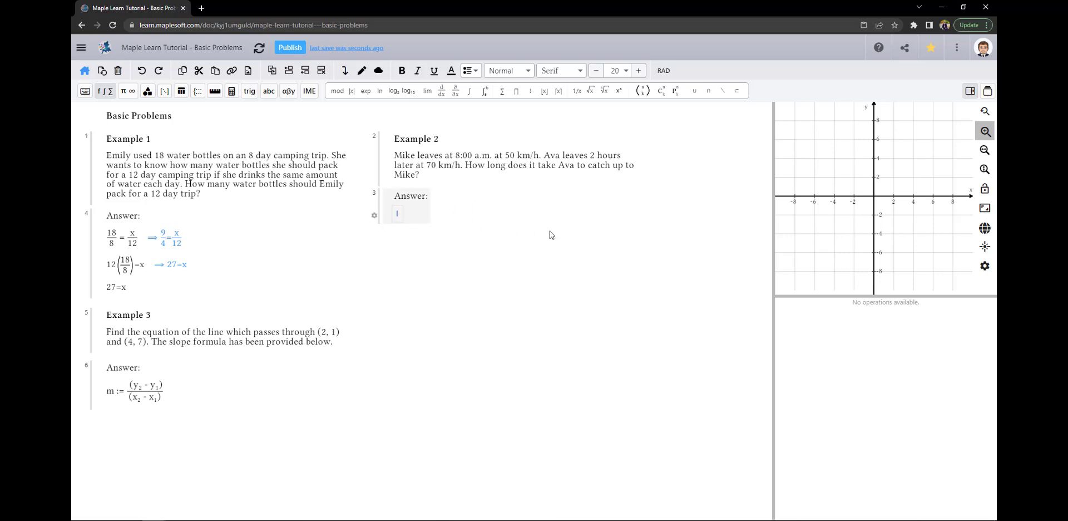
type("50t = 70")
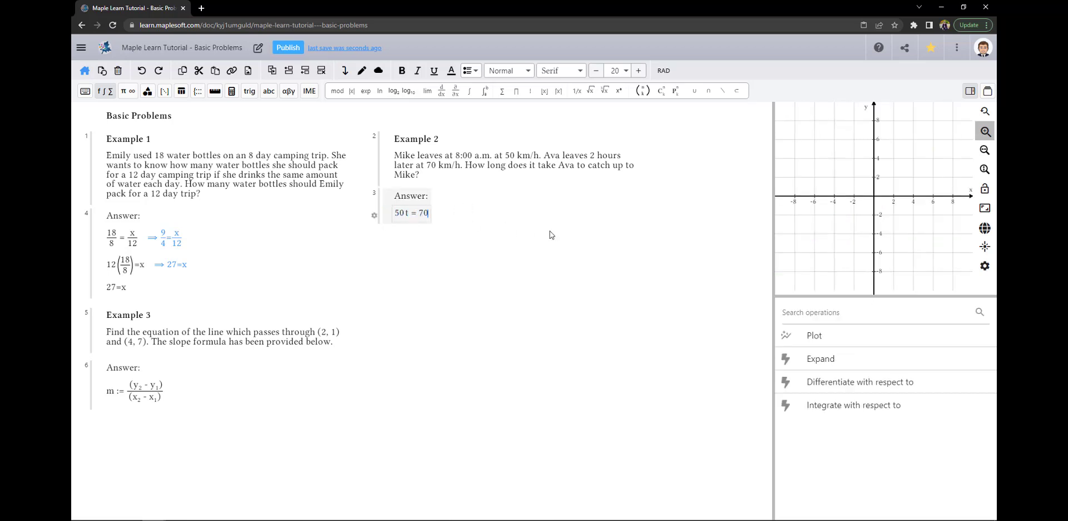
type("(t-2)")
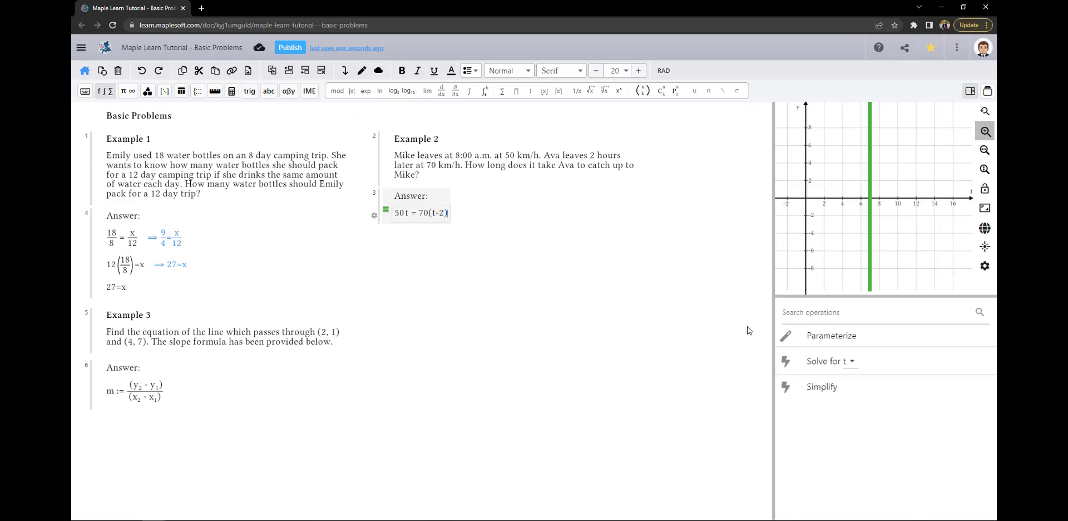
left_click(791, 360)
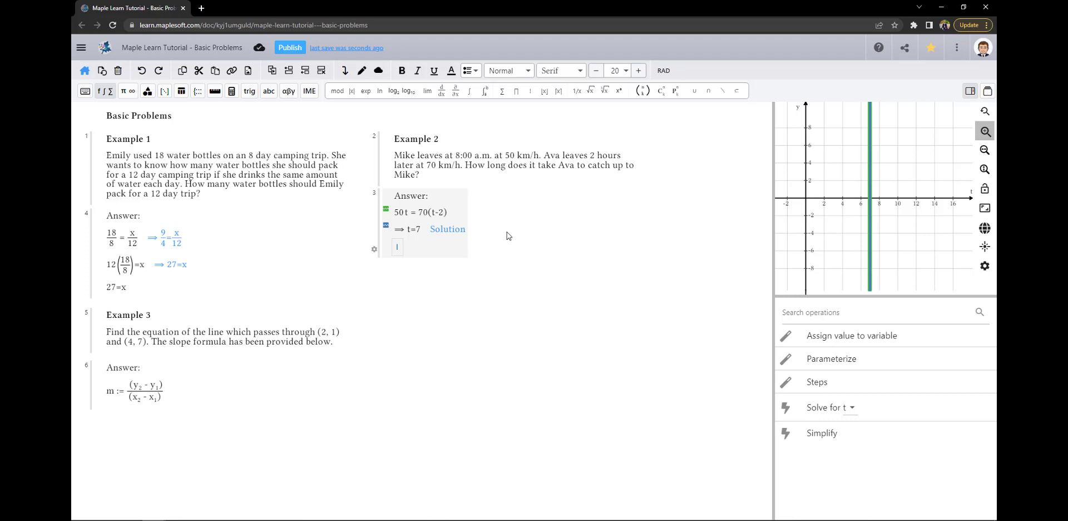
key("ctrl+m")
- Type the '5 hour' note, then assign x₁:=2, x₂:=4, y₁:=1, y₂:=7 above Example 3's slope formula
type("5 hours")
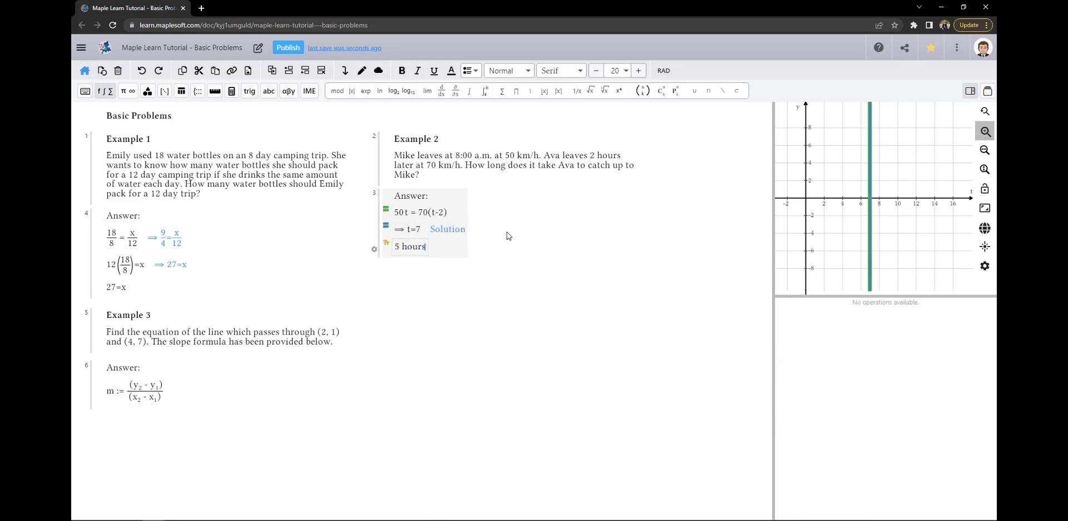
left_click(482, 254)
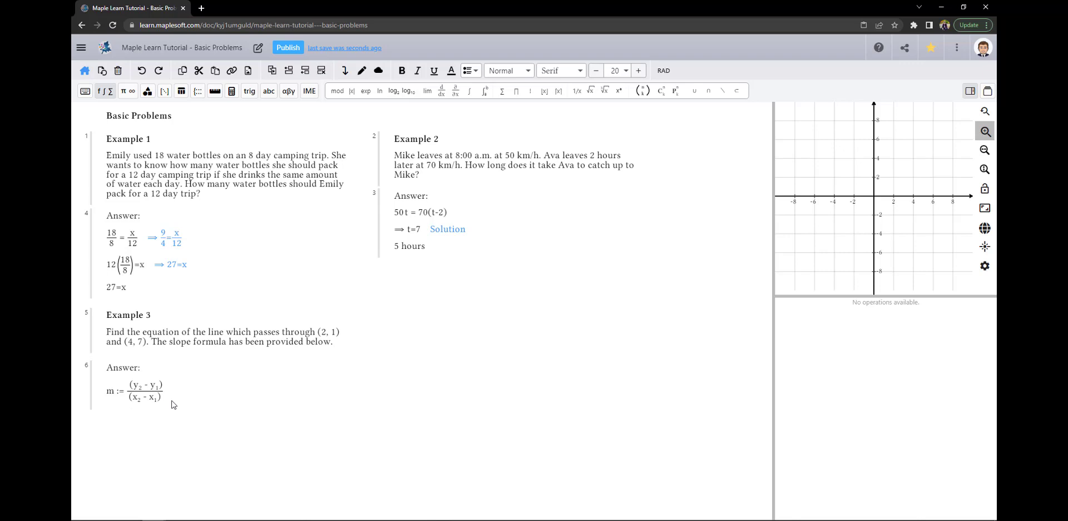
left_click(113, 397)
key("Return")
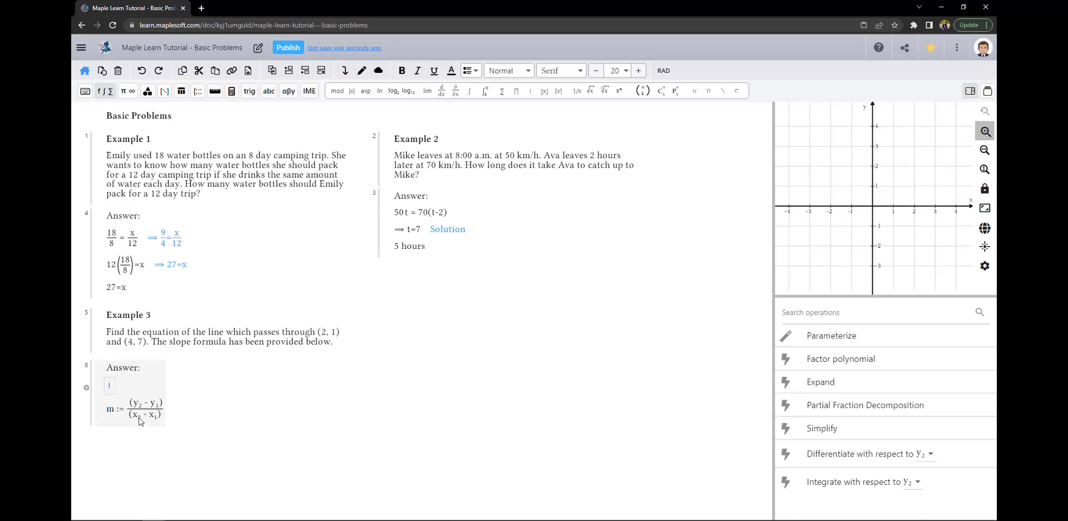
type("x1")
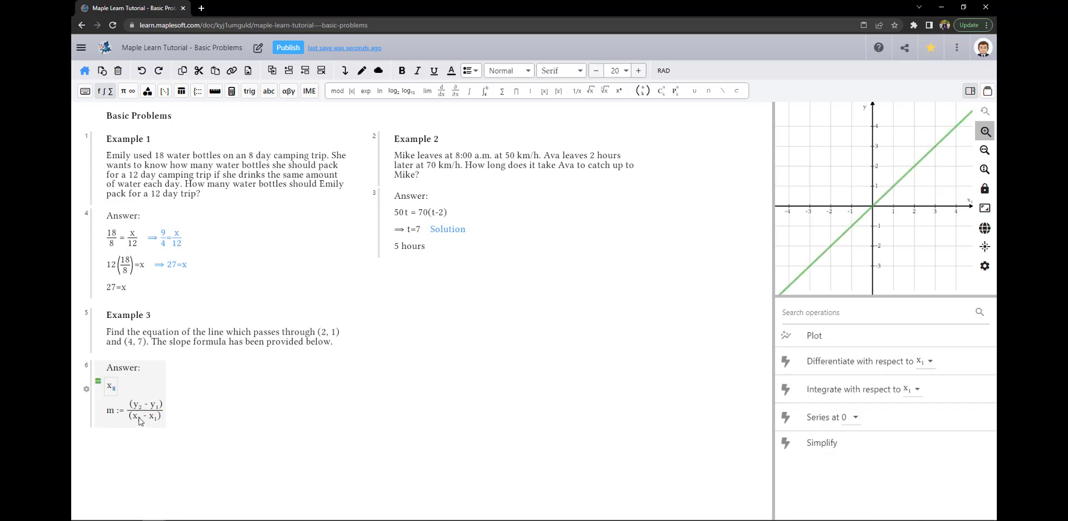
type(":=2")
key("Return")
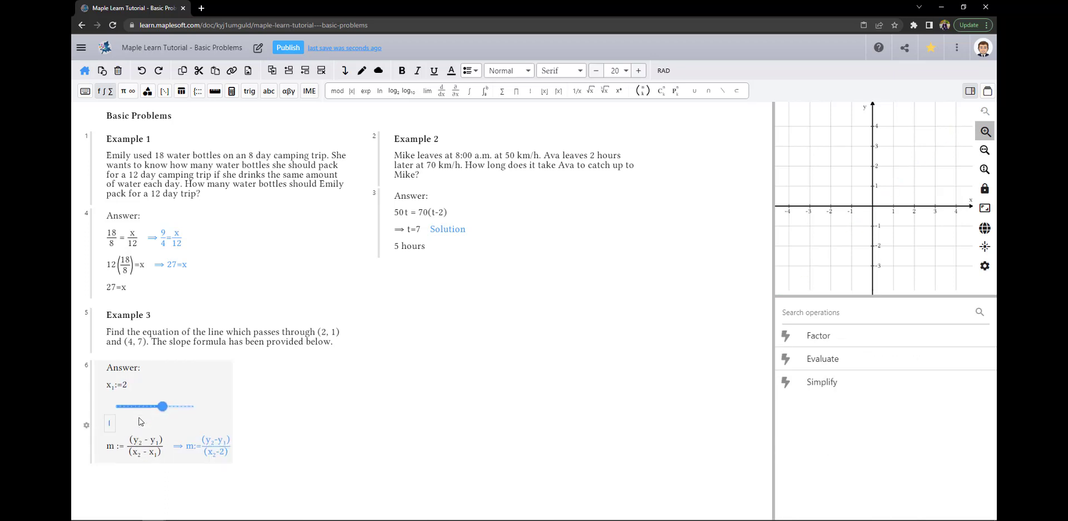
type("x2:=")
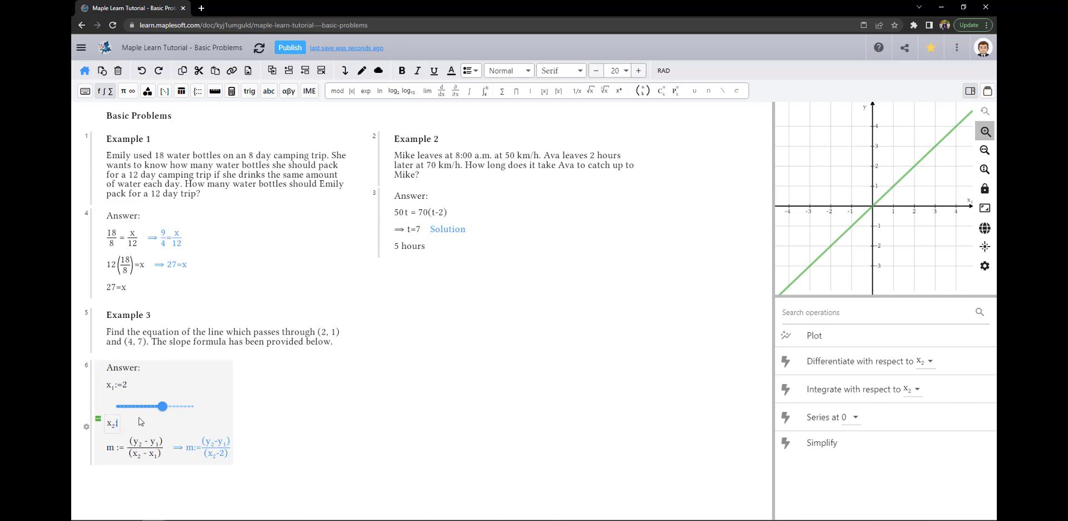
type("4")
key("Return")
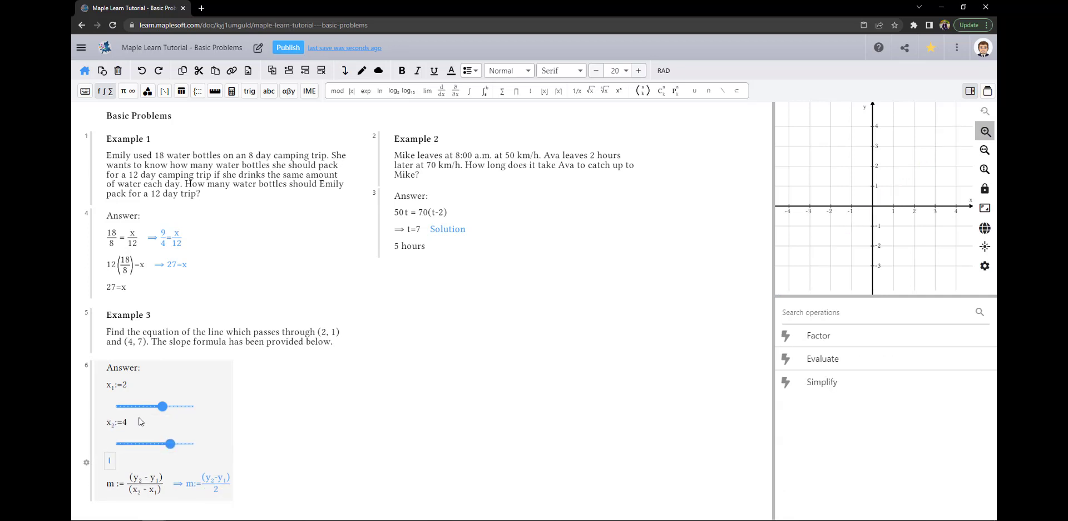
type("y1:=")
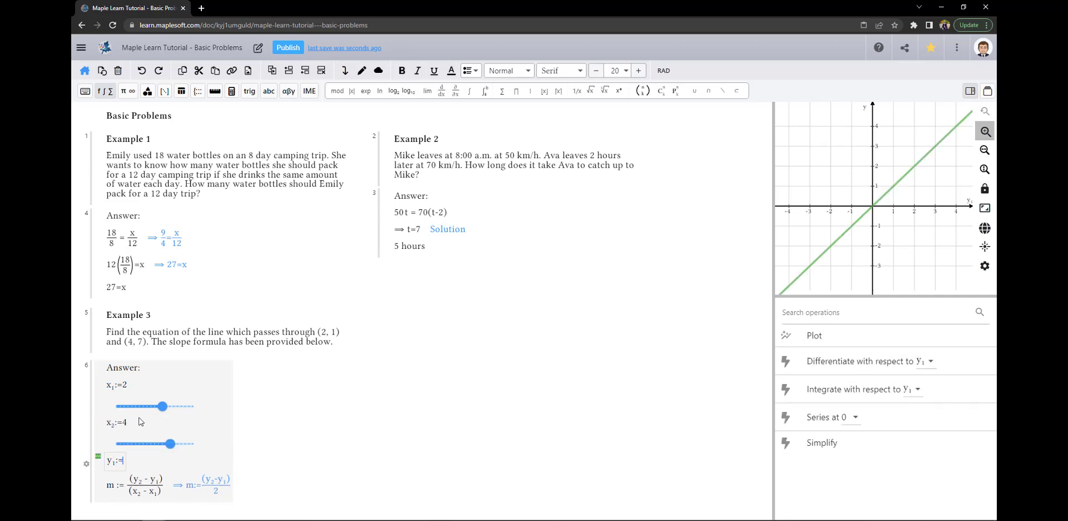
type("1")
key("Return")
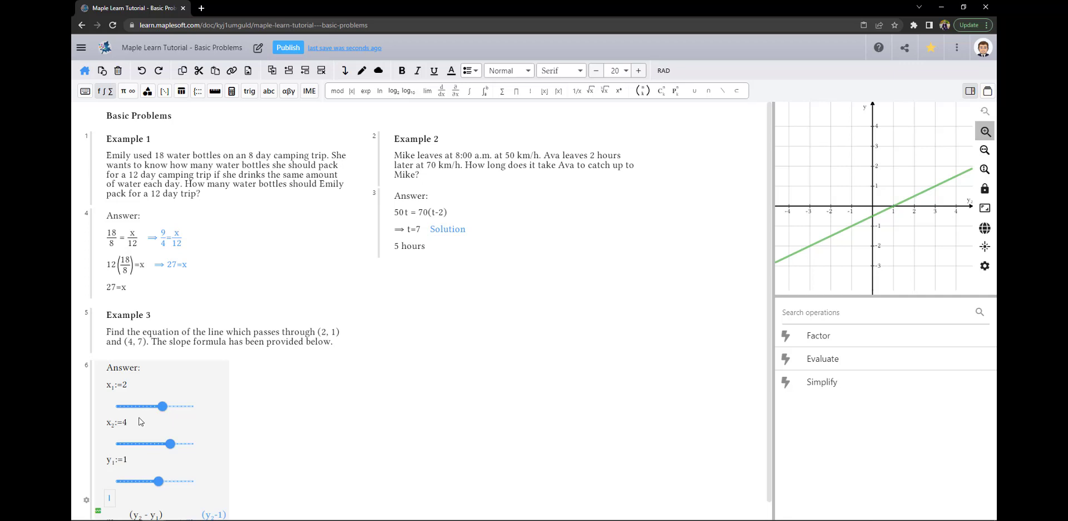
type("y2:=")
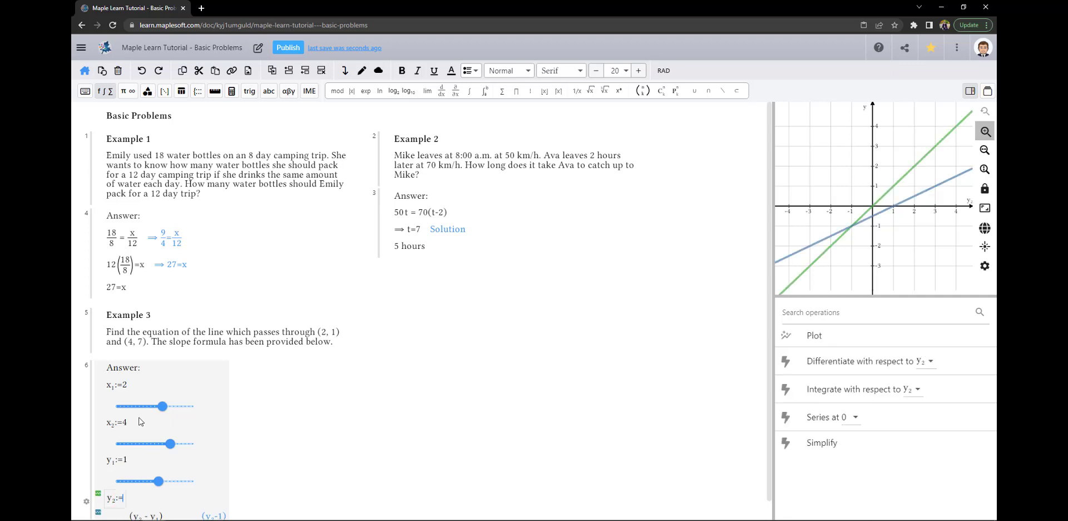
type("7")
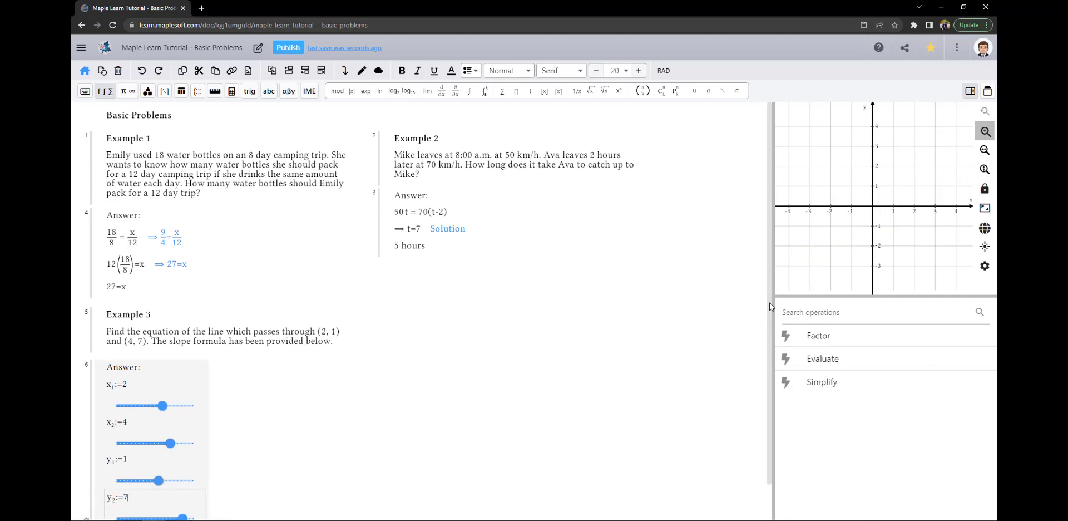
scroll(723, 361, "down", 3)
- Add y₂ = m·x₂ + b under the slope formula and solve it for b
left_click(256, 412)
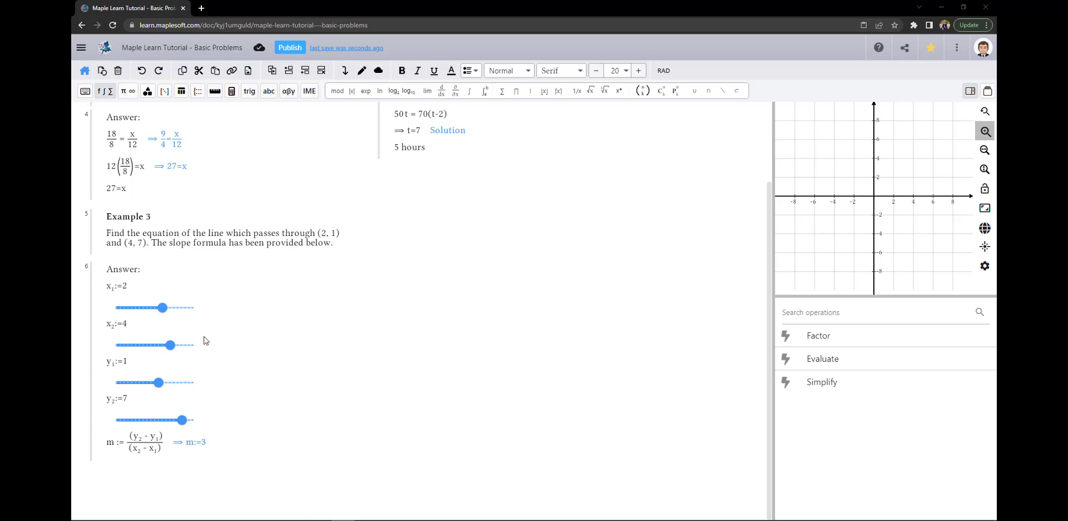
left_click(167, 448)
key("Return")
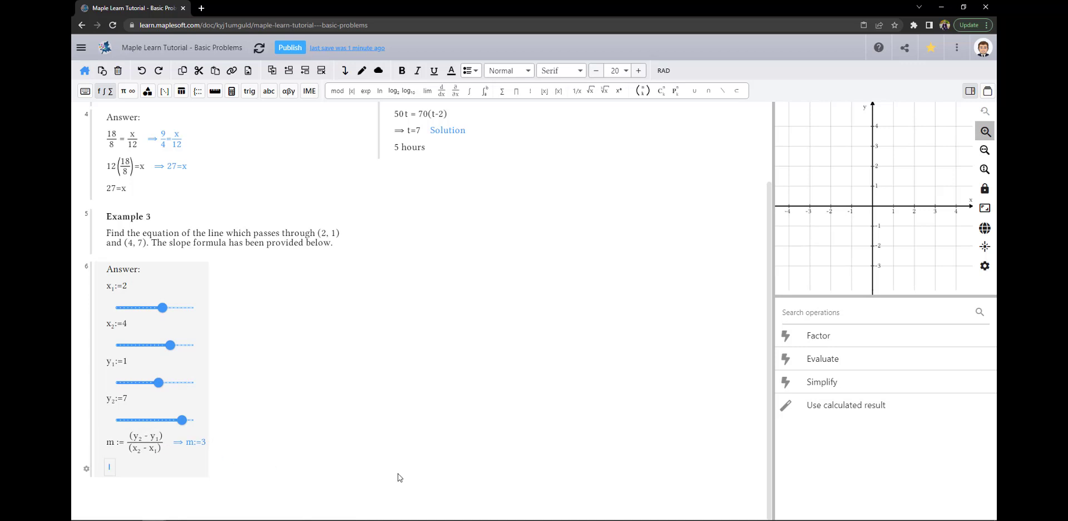
type("y_2=")
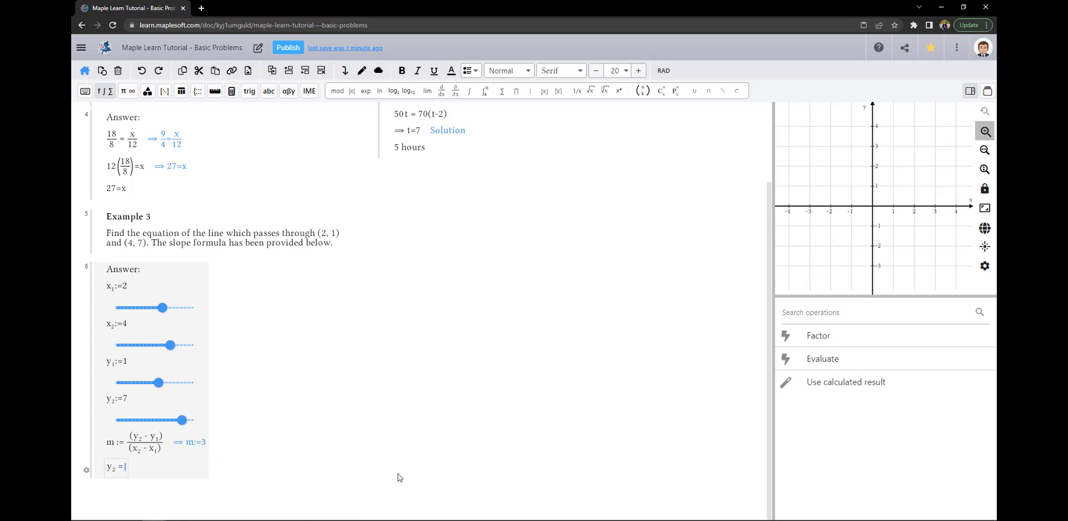
type("m")
type("*x_1")
key("Right")
type("+b")
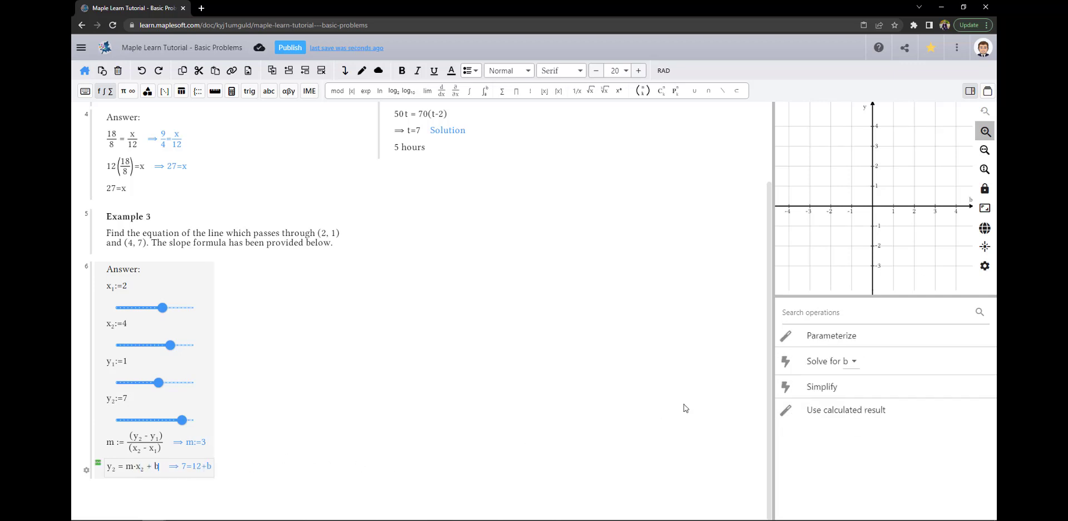
left_click(812, 360)
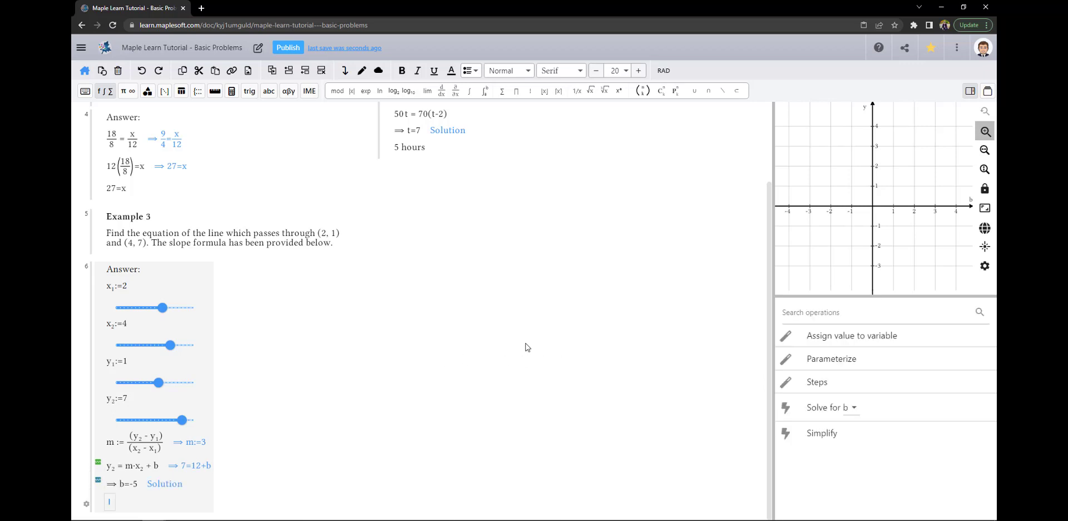
scroll(762, 312, "down", 2)
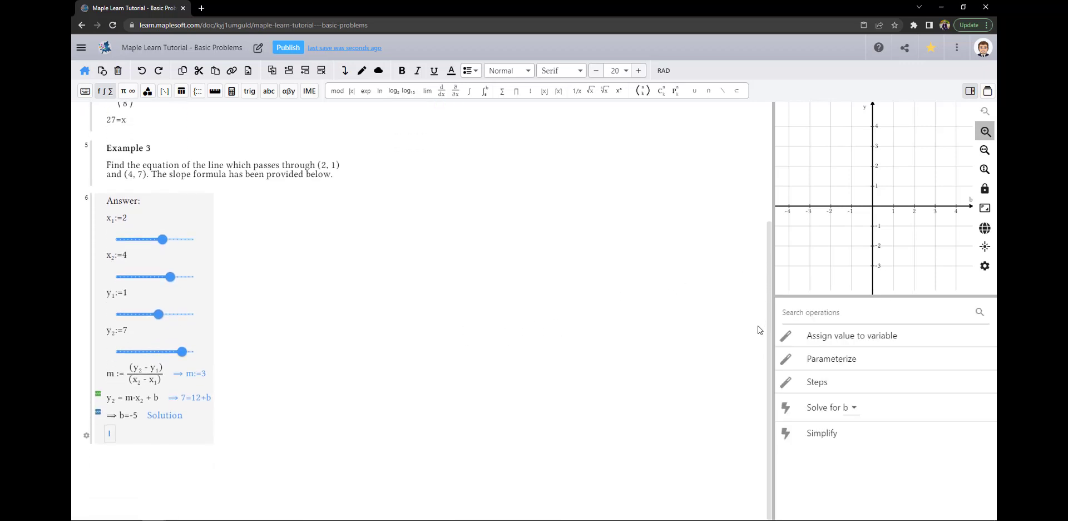
- Assign the solution b=-5 to the variable b
left_click(238, 367)
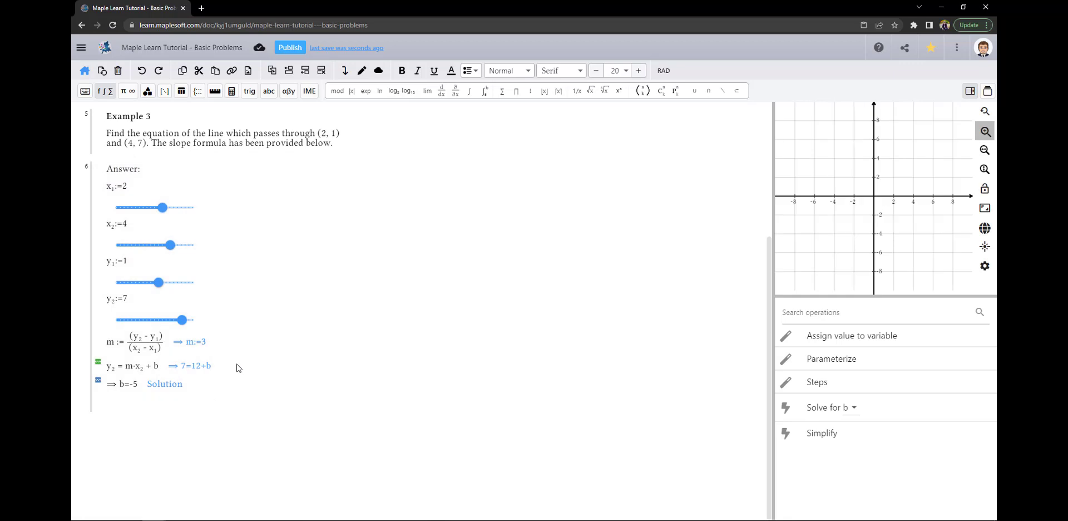
left_click(164, 393)
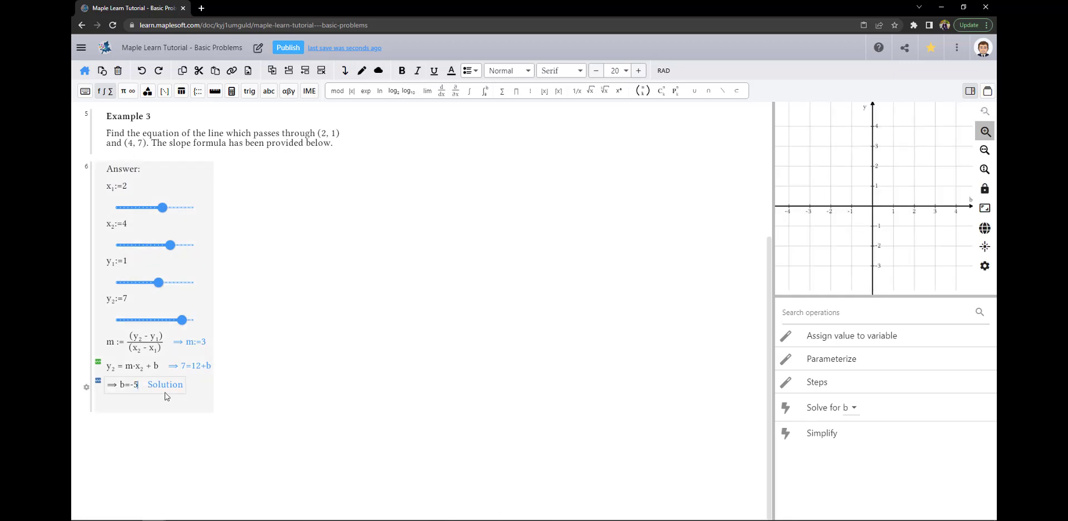
left_click(826, 339)
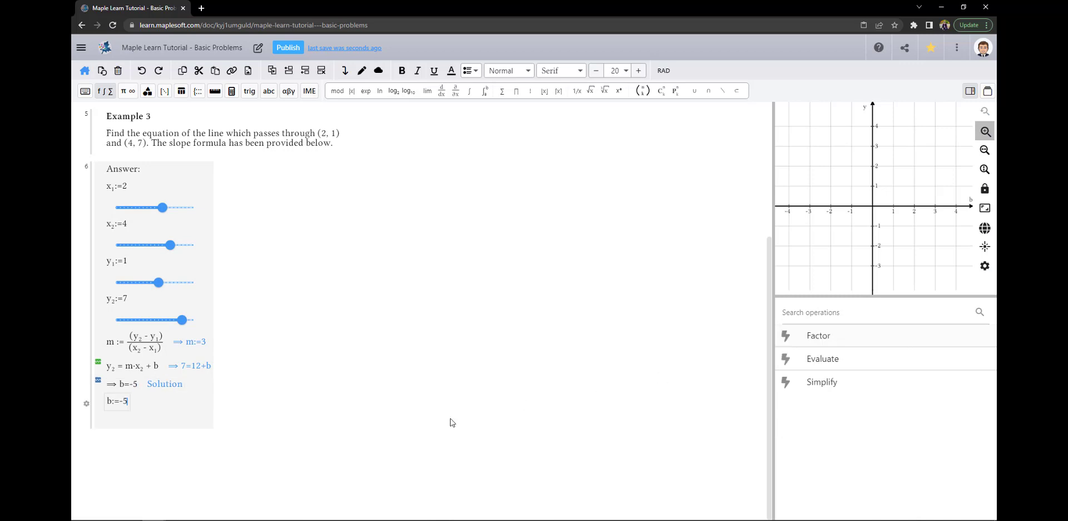
- Start a new group with y=mx+b, Point(x₁, y₁) and Point(x₂, y₂)
left_click(91, 441)
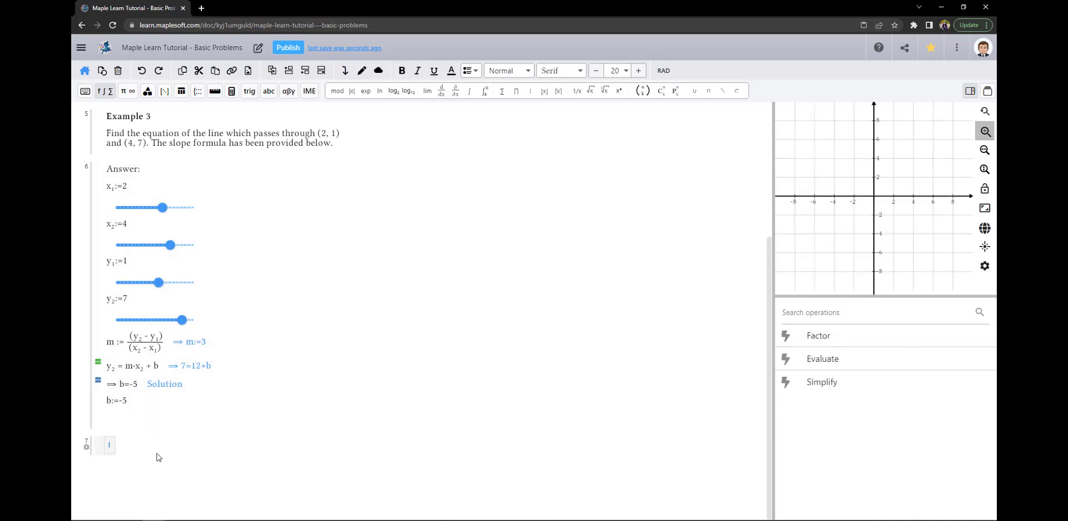
type("y=mx+b")
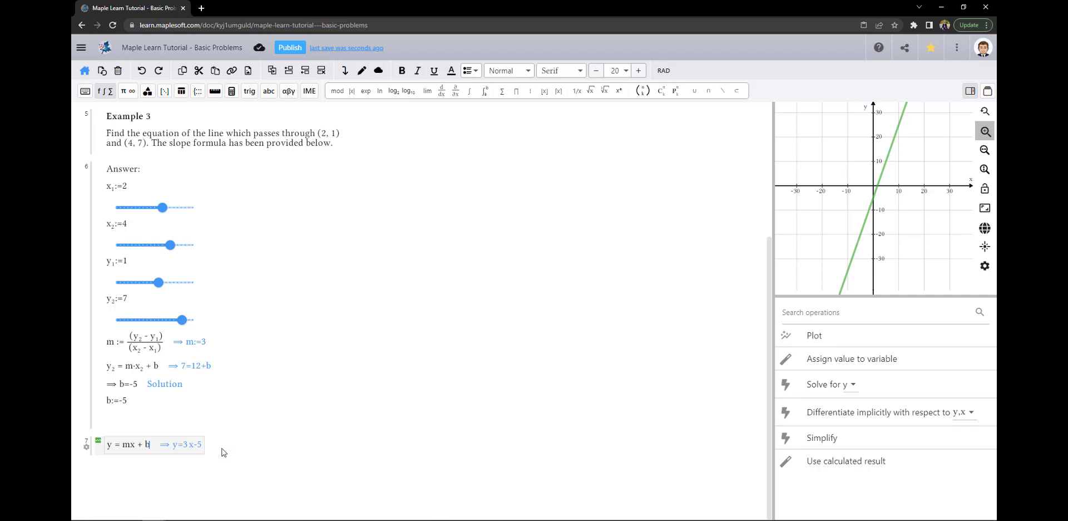
key("Return")
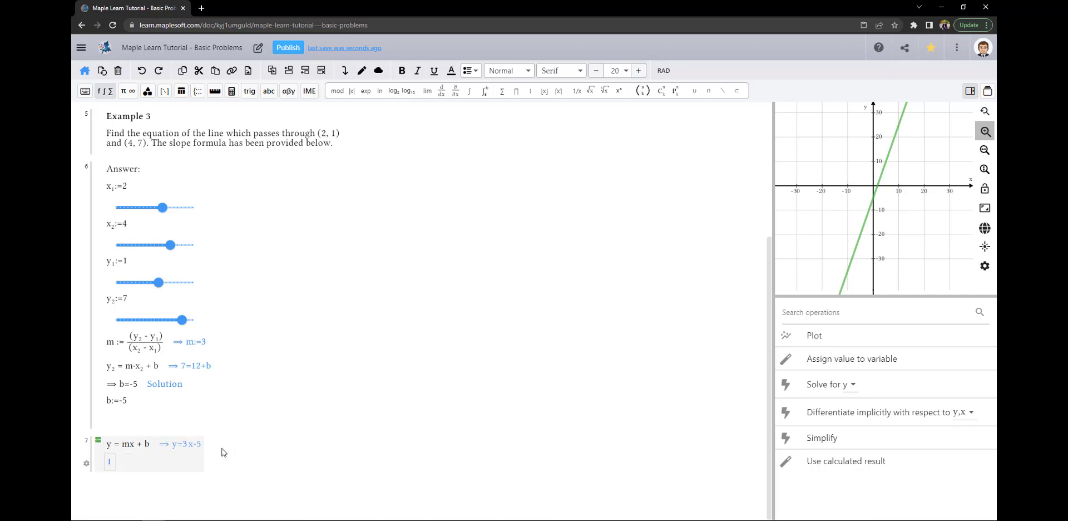
type("Point(x_")
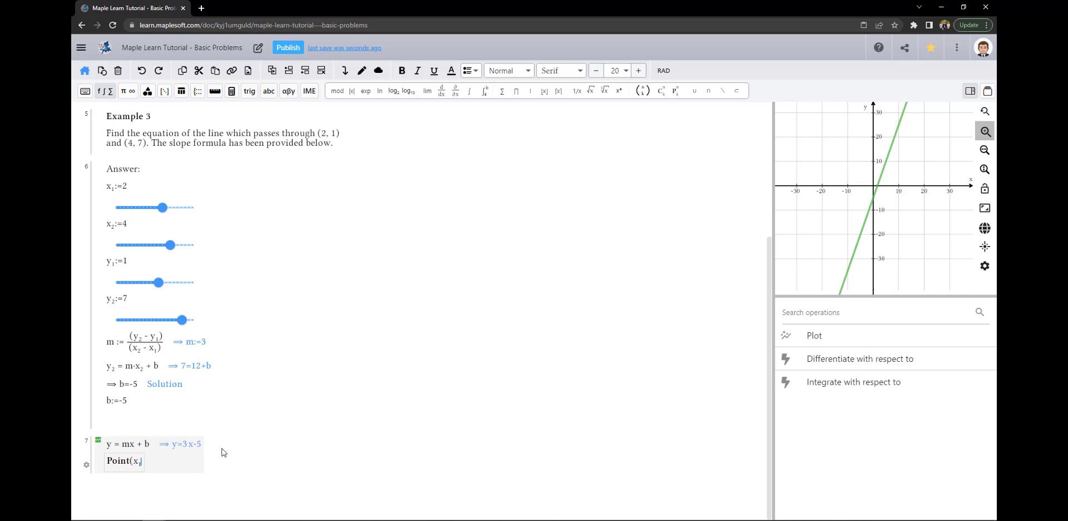
type("1")
key("Right")
type(", y1")
key("Return")
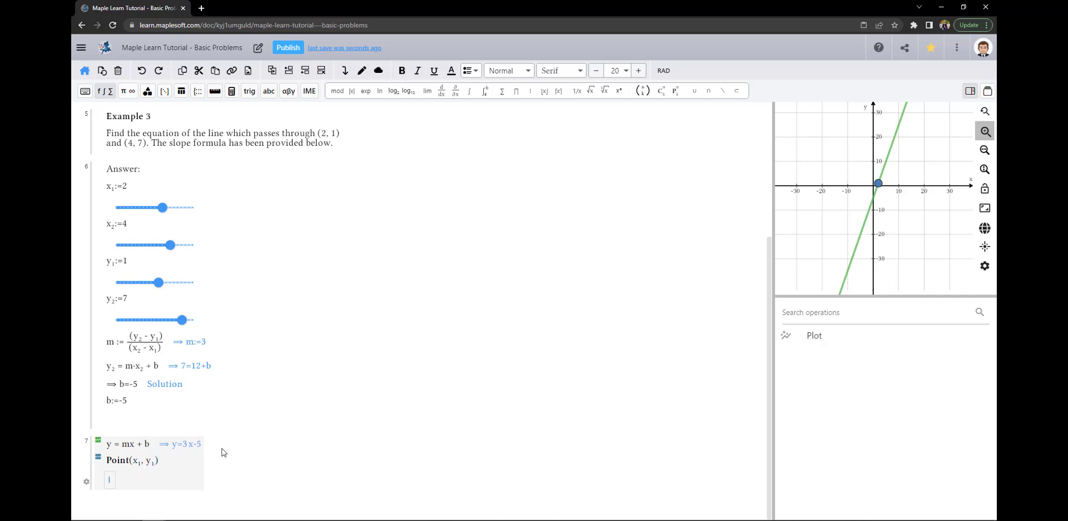
type("Point(x_2")
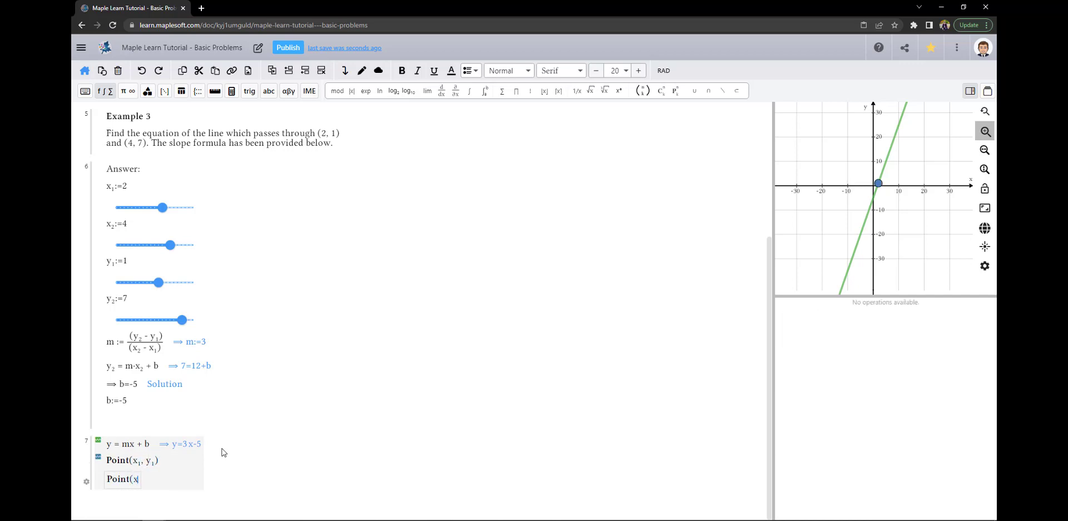
key("Right")
type(", y_2")
key("Right")
- Add the calculated line y=3x-5 from the y = mx + b row
scroll(913, 223, "up", 5)
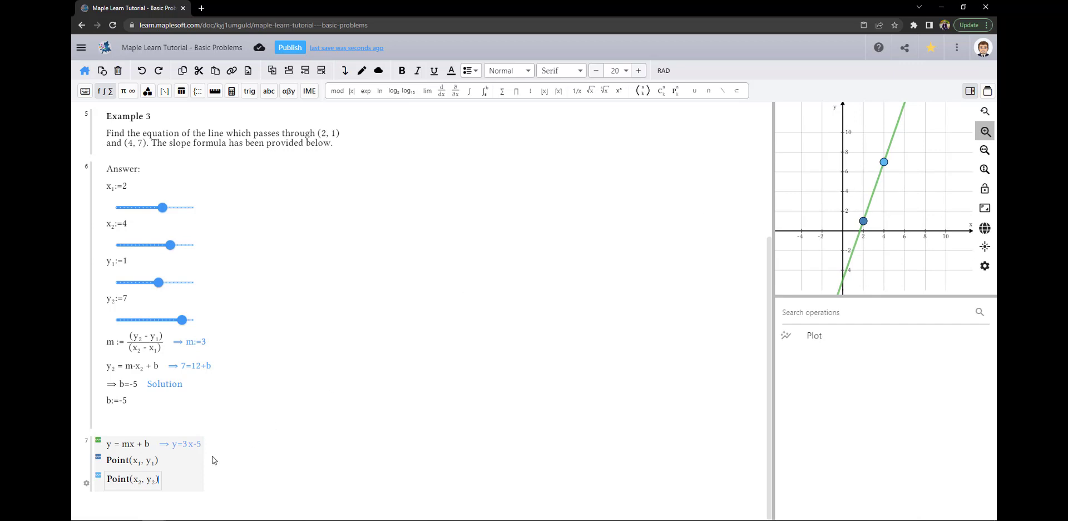
left_click(154, 445)
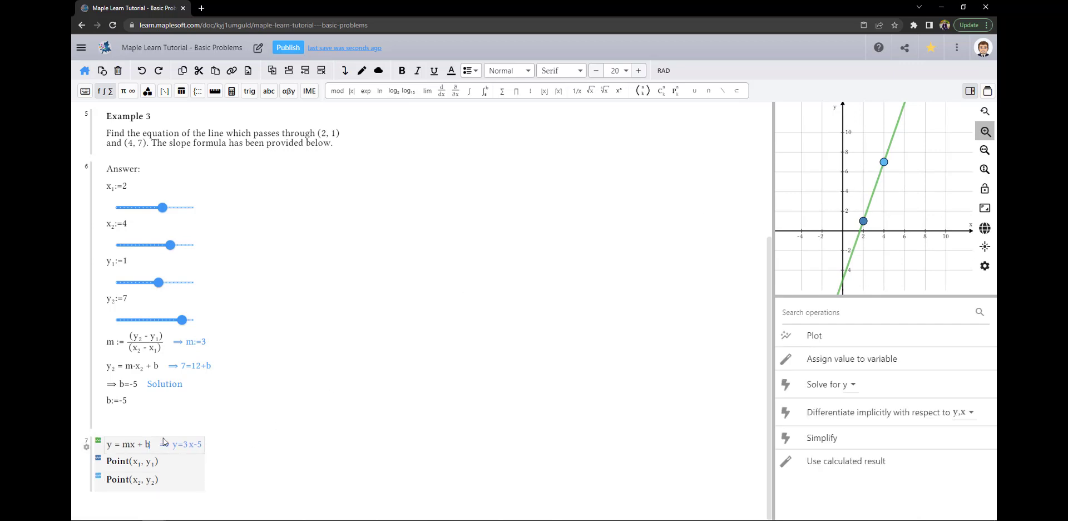
left_click(825, 462)
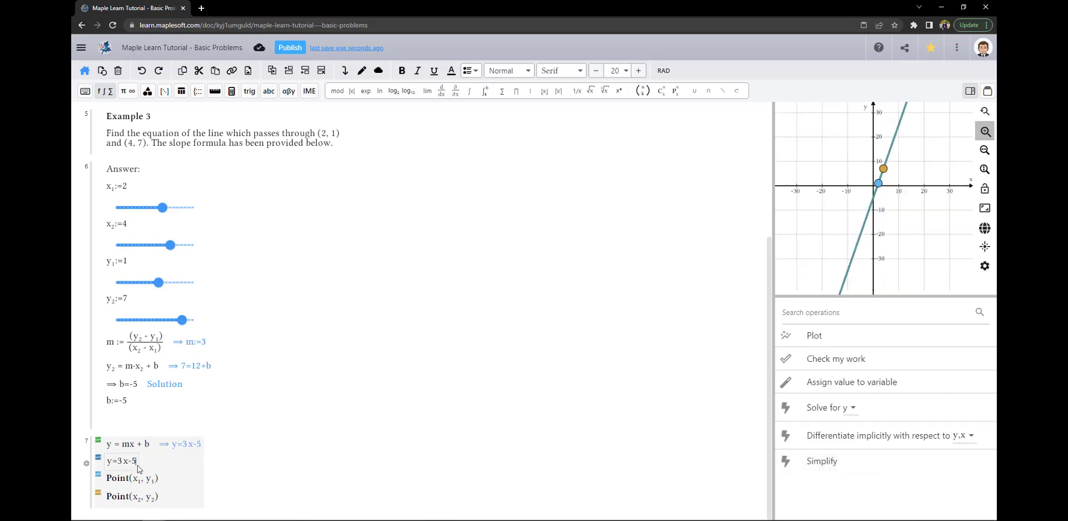
- Change x₂ from 4 to 8 in the Answer block
left_click(230, 473)
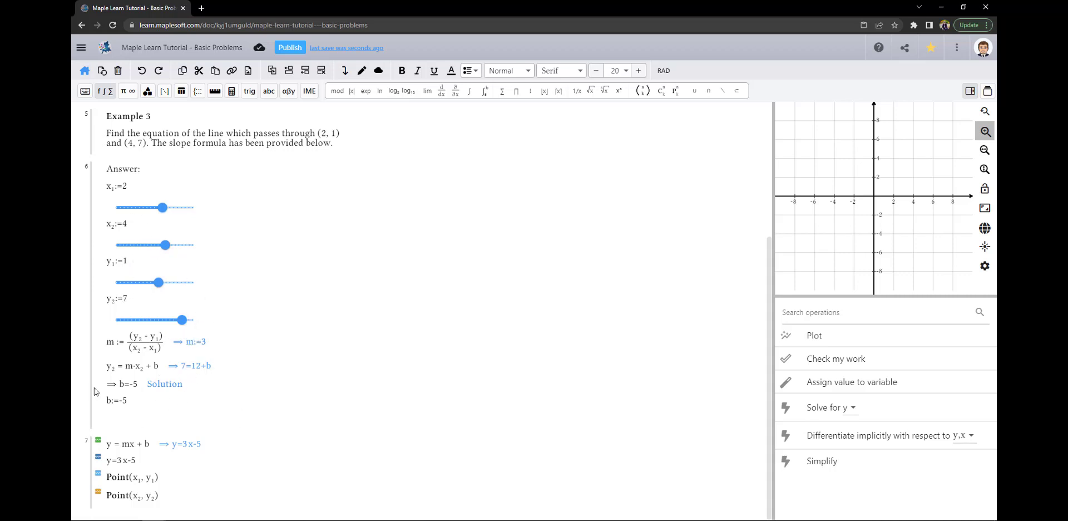
left_click(132, 229)
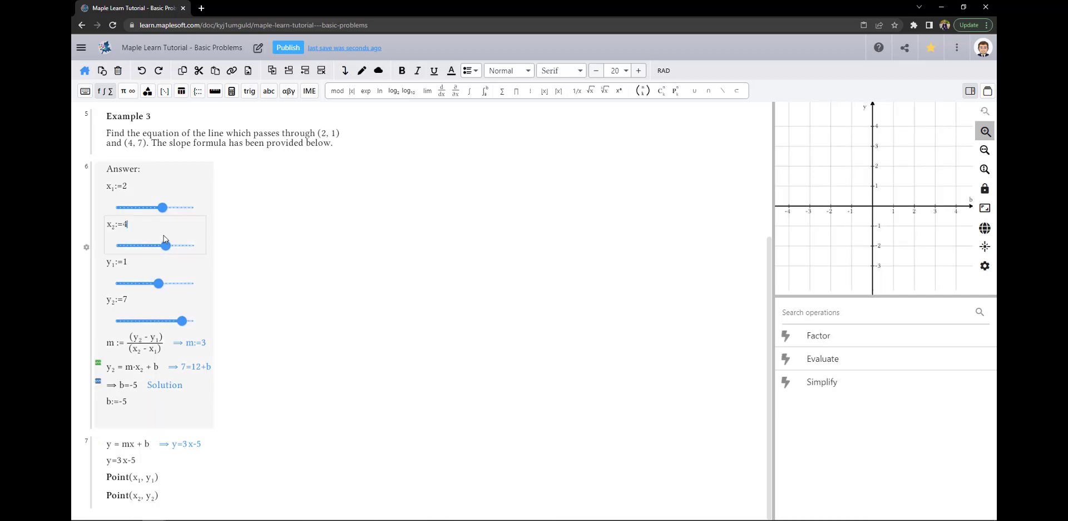
key("BackSpace")
type("8")
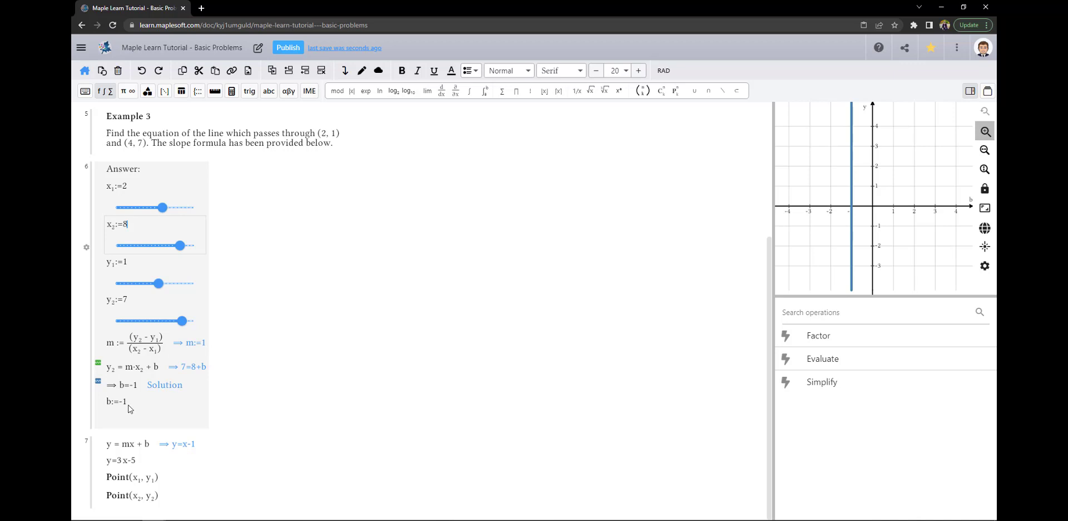
- Delete the outdated y=3x-5 row
left_click(162, 462)
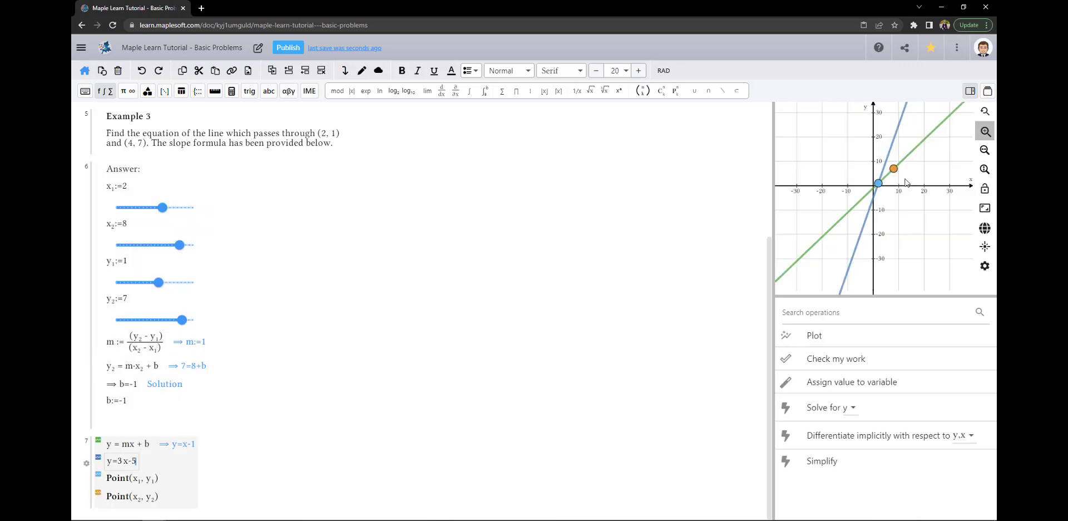
left_click(323, 72)
left_click(153, 445)
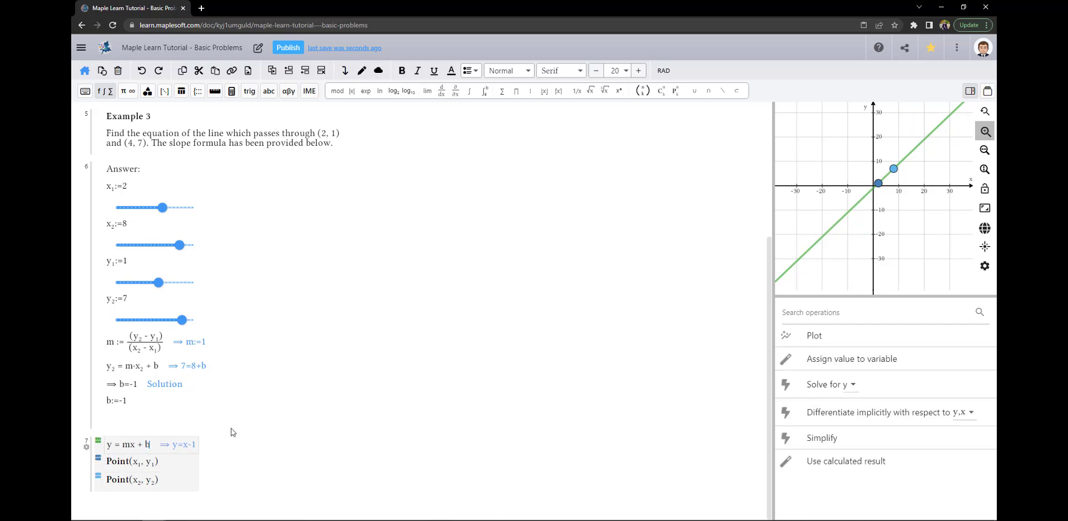
- Open the Maple Learn Tutorial - Sample Problem document
left_click(832, 460)
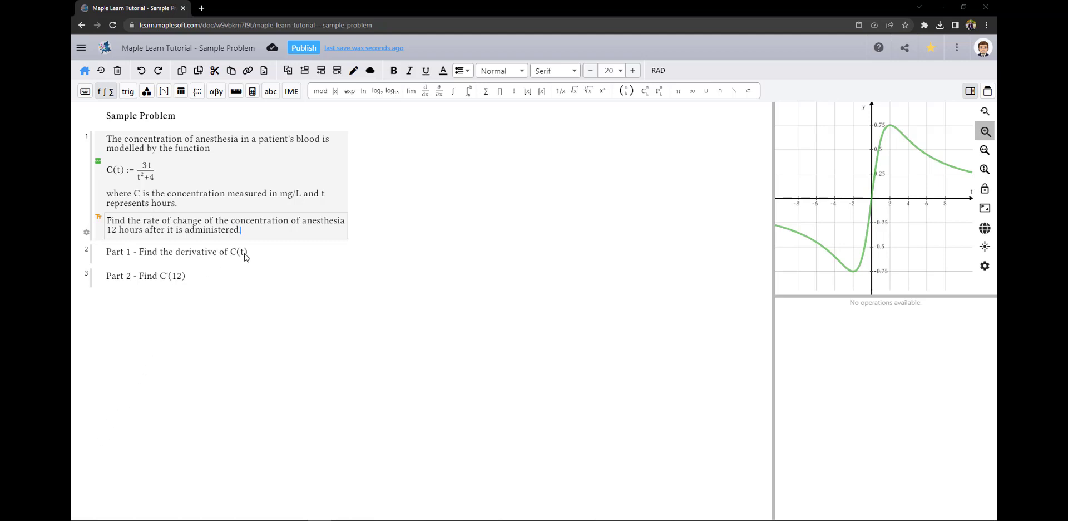
- Insert the gallery's quotient-rule derivative of 3t/(t²+4) at the end of Part 1
left_click(247, 254)
left_click(370, 70)
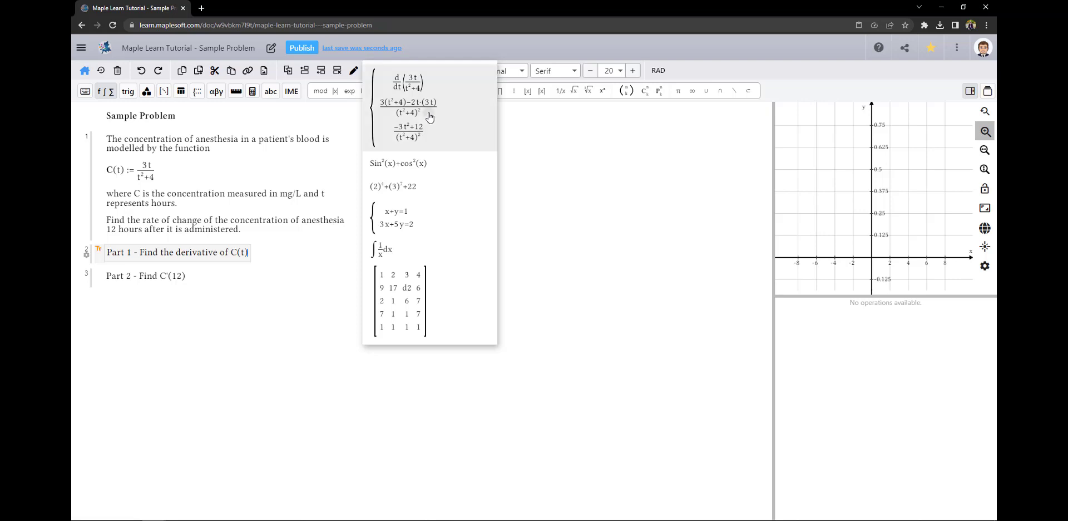
left_click(434, 122)
left_click(260, 348)
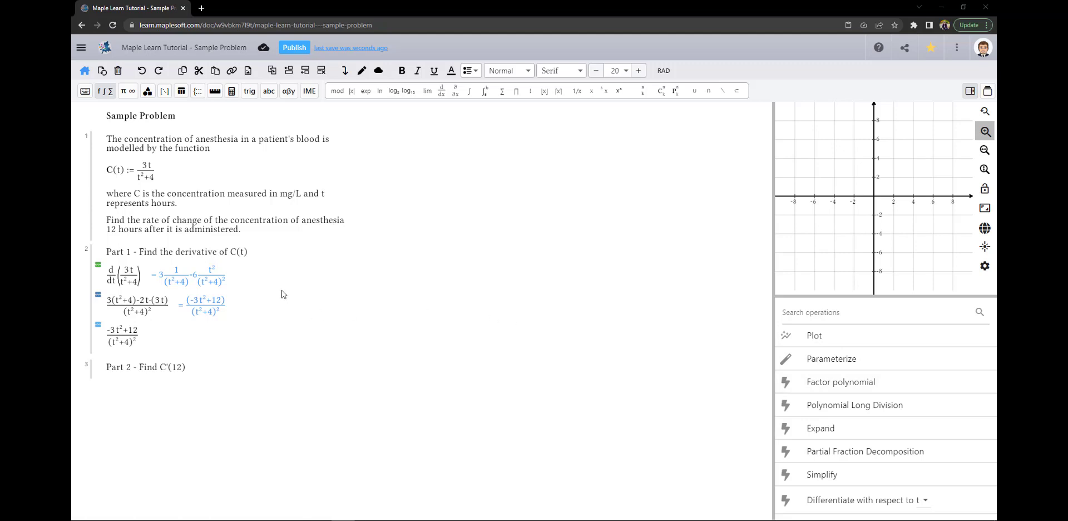
- Copy 3t/(t²+4) into a new group, differentiate it with respect to t, and simplify
left_click(285, 291)
left_click(154, 173)
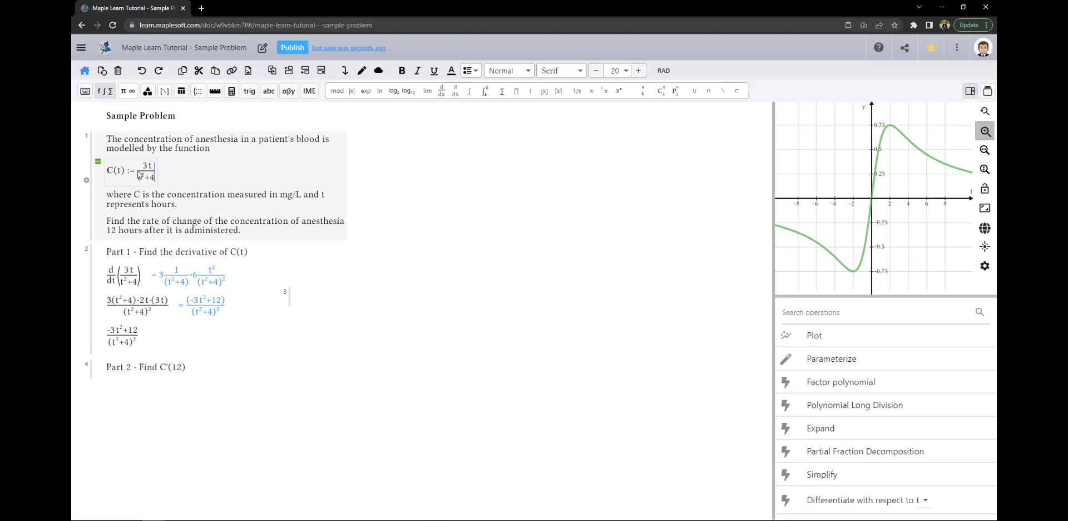
left_click_drag(139, 175, 157, 178)
key("ctrl+c")
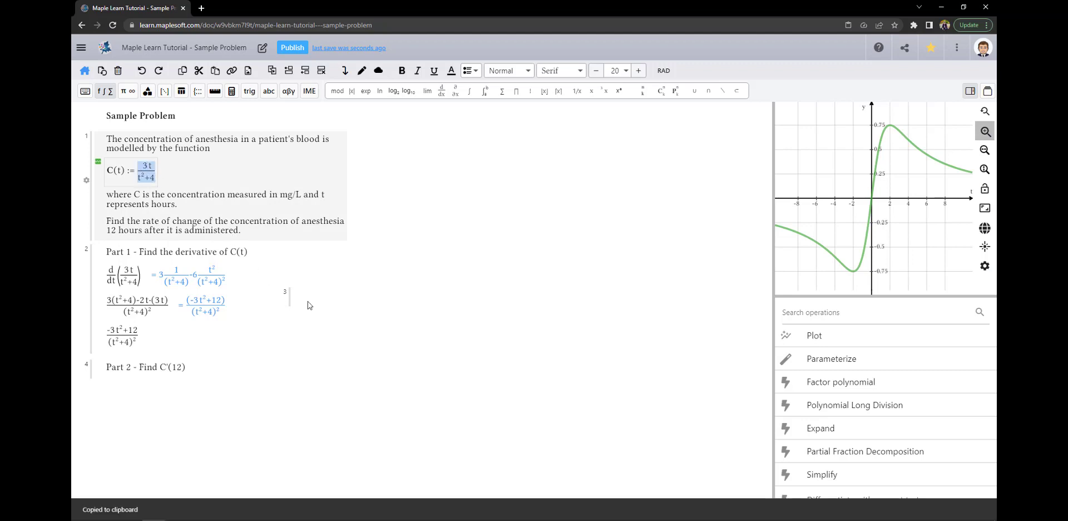
left_click(289, 306)
key("ctrl+v")
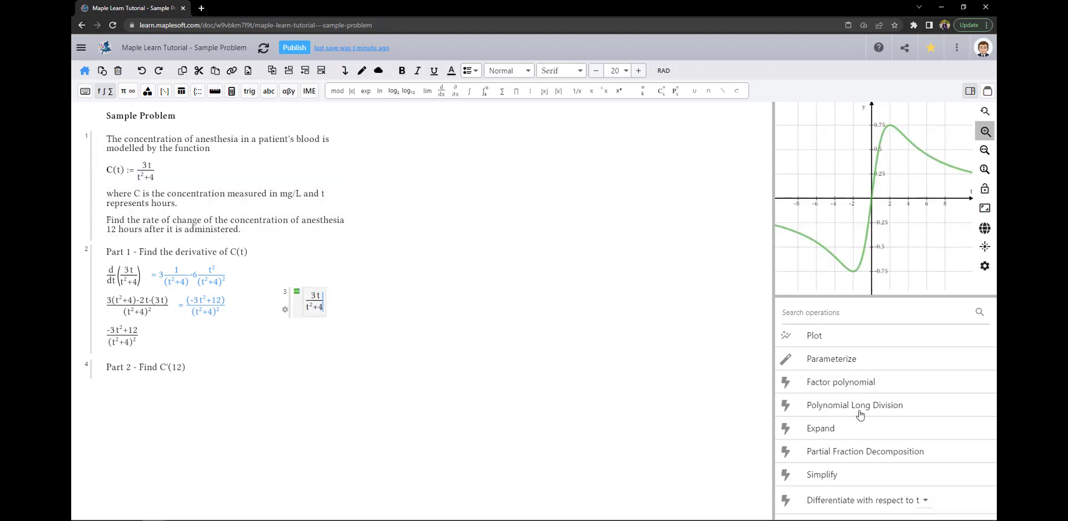
scroll(851, 478, "down", 1)
left_click(853, 453)
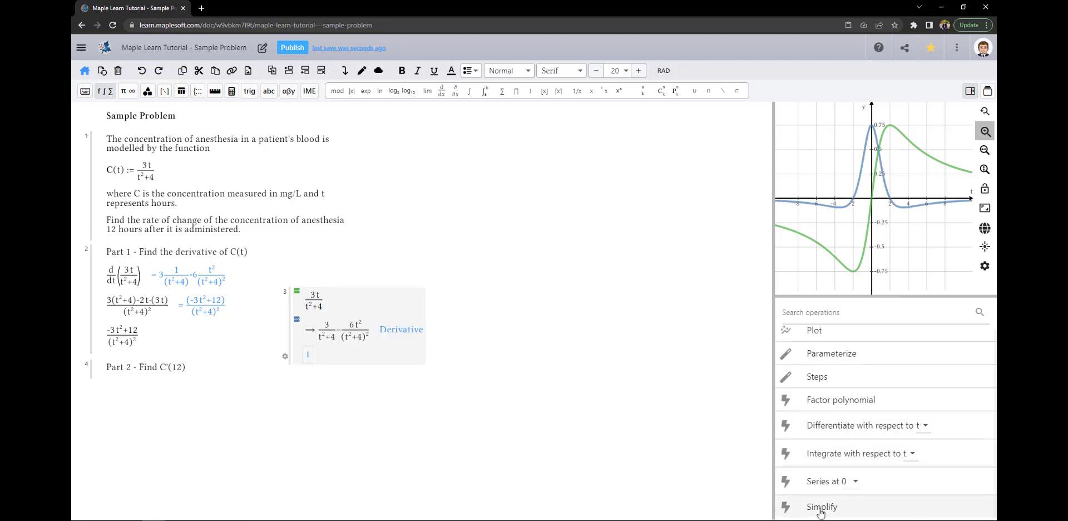
left_click(821, 506)
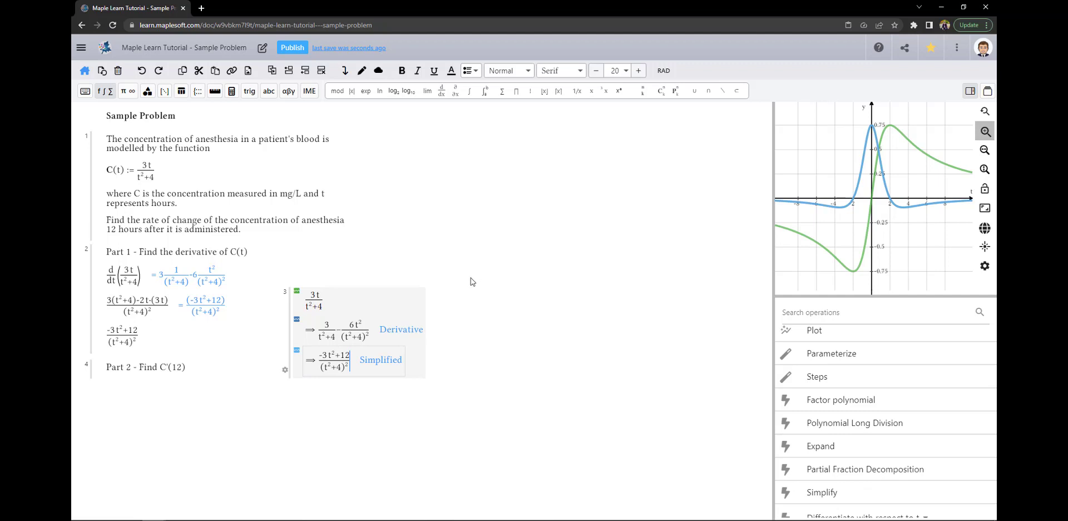
- In a second new group, enter C'(t) and simplify it
left_click(453, 293)
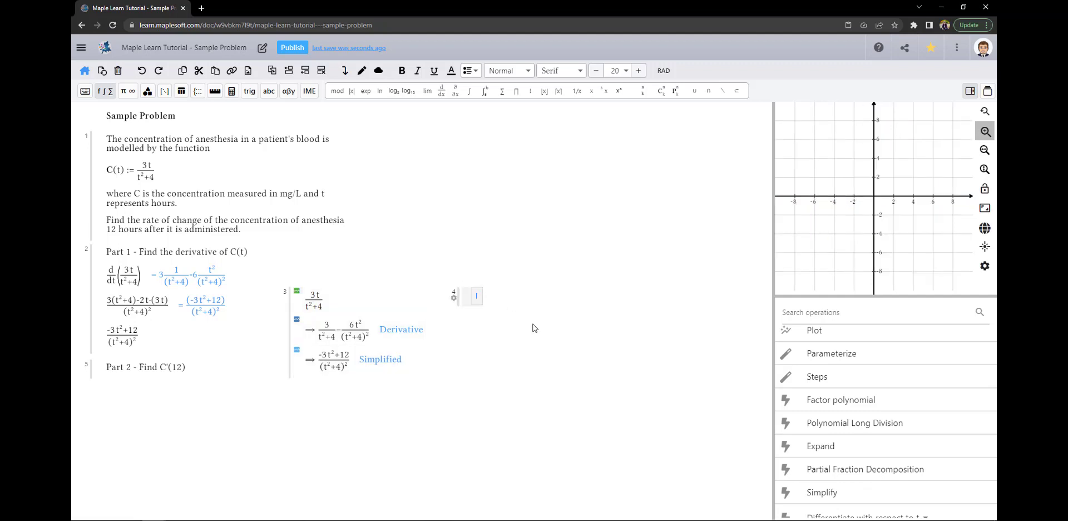
type("C'(t")
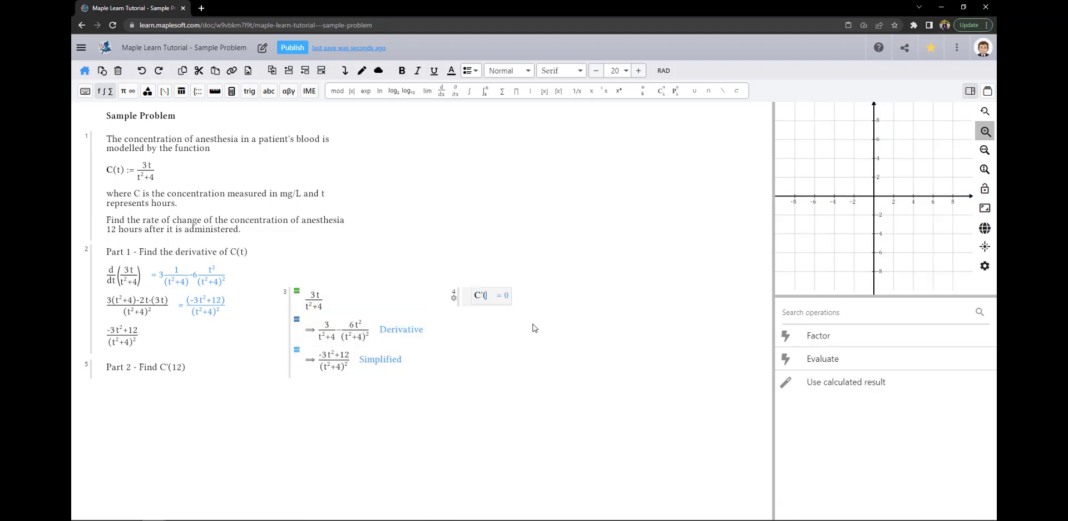
type(")")
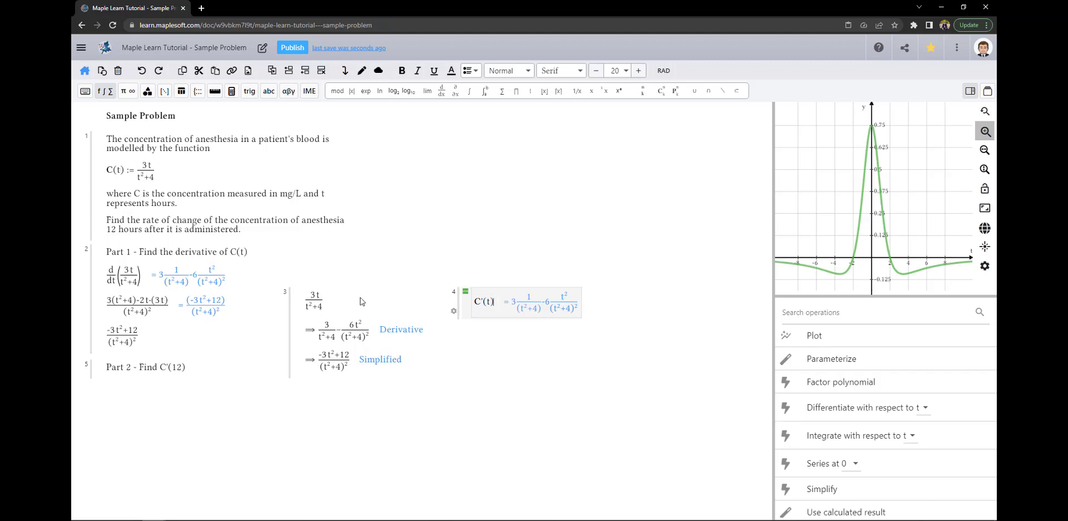
left_click(834, 489)
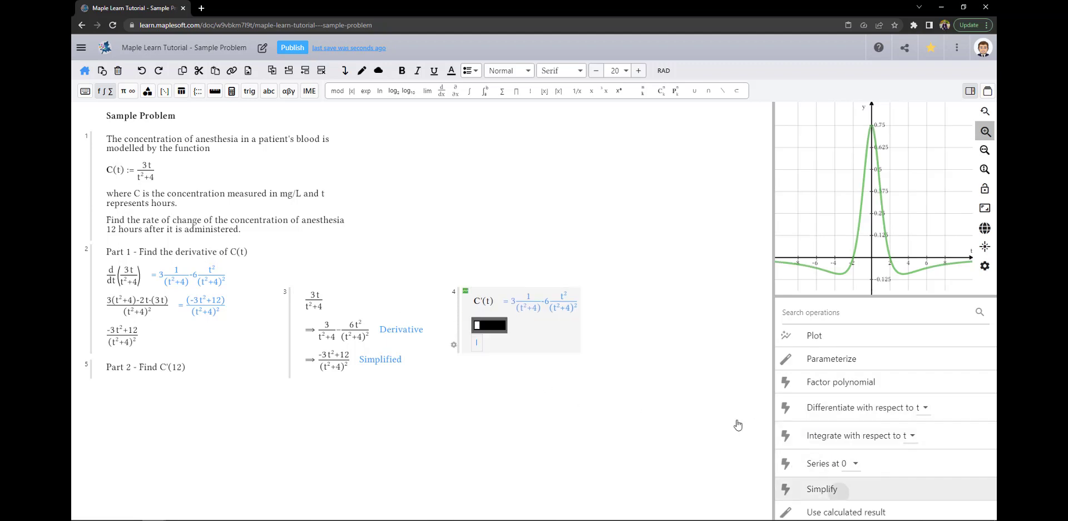
- Paste Part 1's d/dt expression into a third group and simplify it
left_click(609, 295)
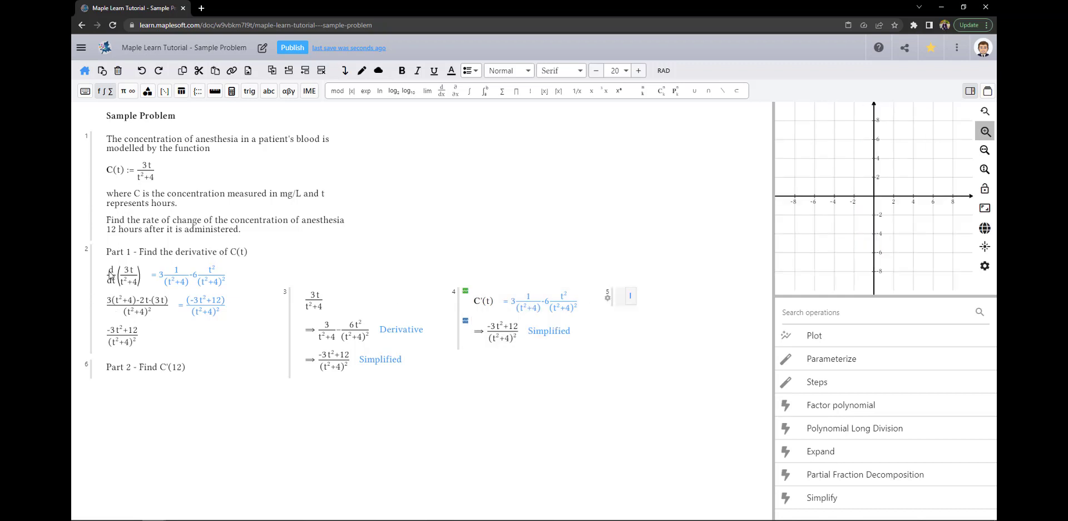
left_click_drag(110, 275, 142, 281)
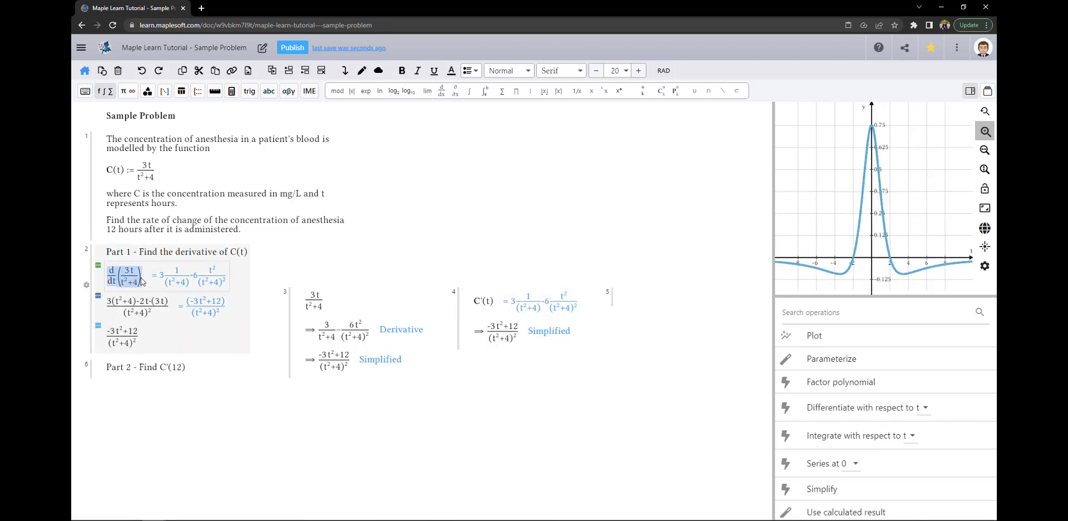
key("ctrl+c")
left_click(626, 298)
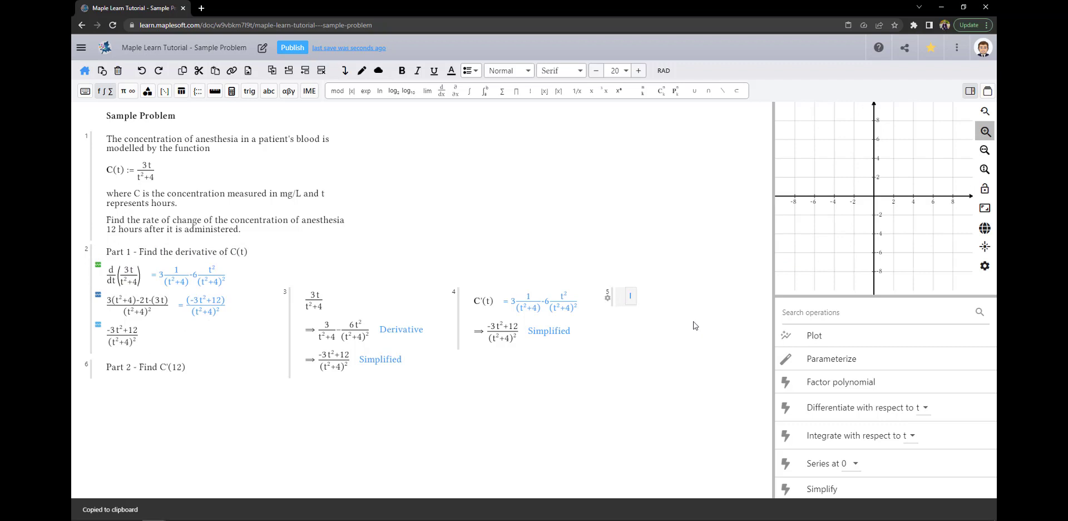
key("ctrl+v")
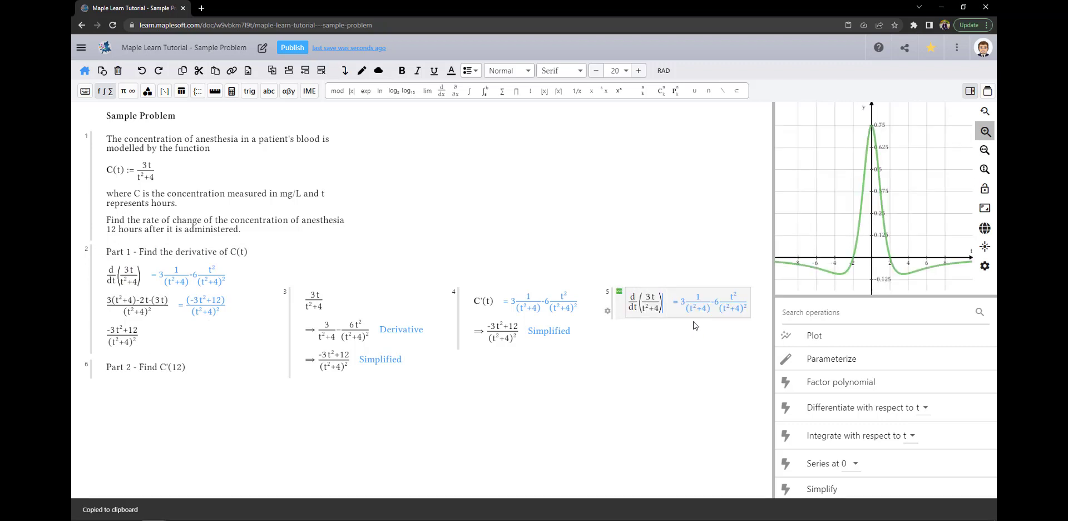
left_click(823, 493)
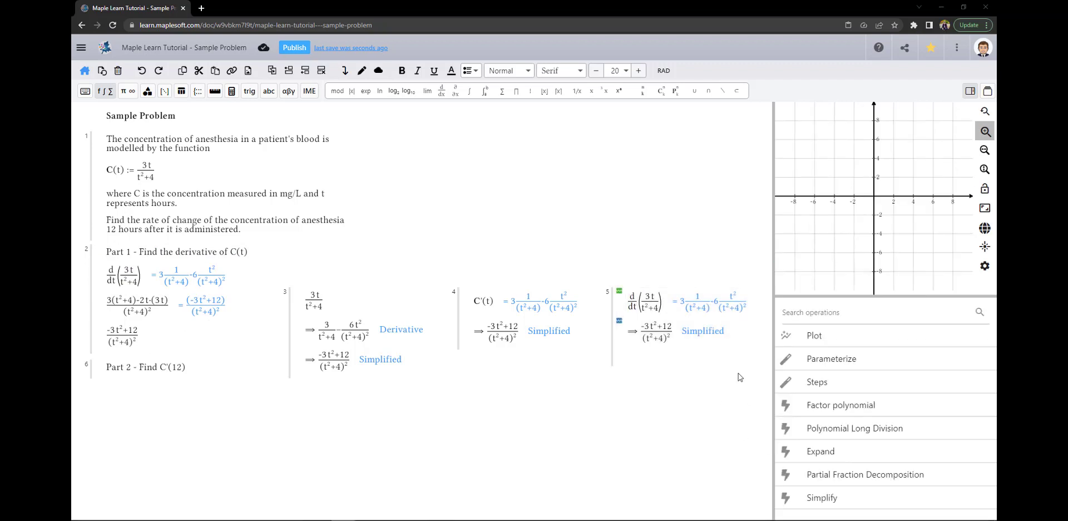
- Copy Part 1's derivative group and paste it into blank space below
left_click(135, 277)
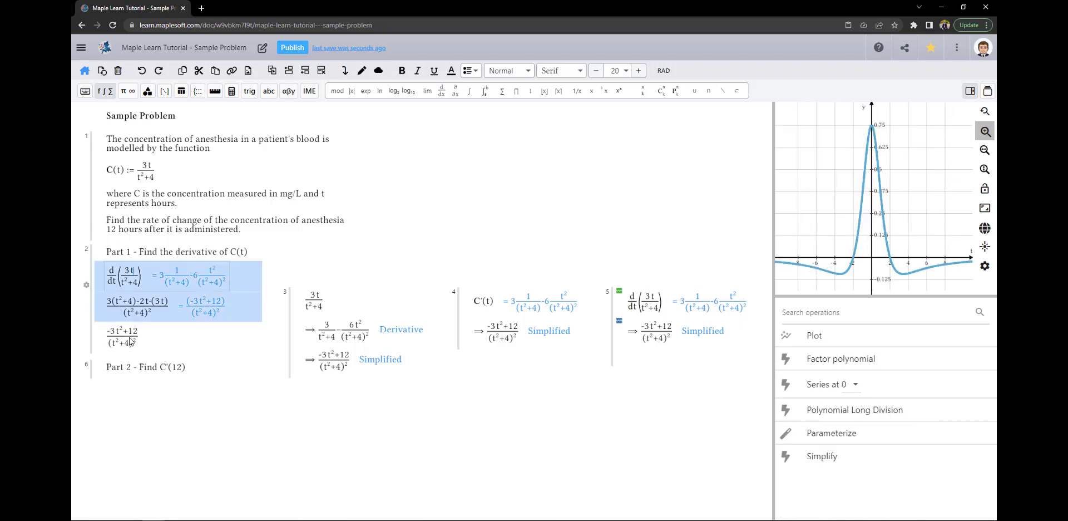
left_click(131, 341)
key("ctrl+c")
scroll(770, 313, "down", 4)
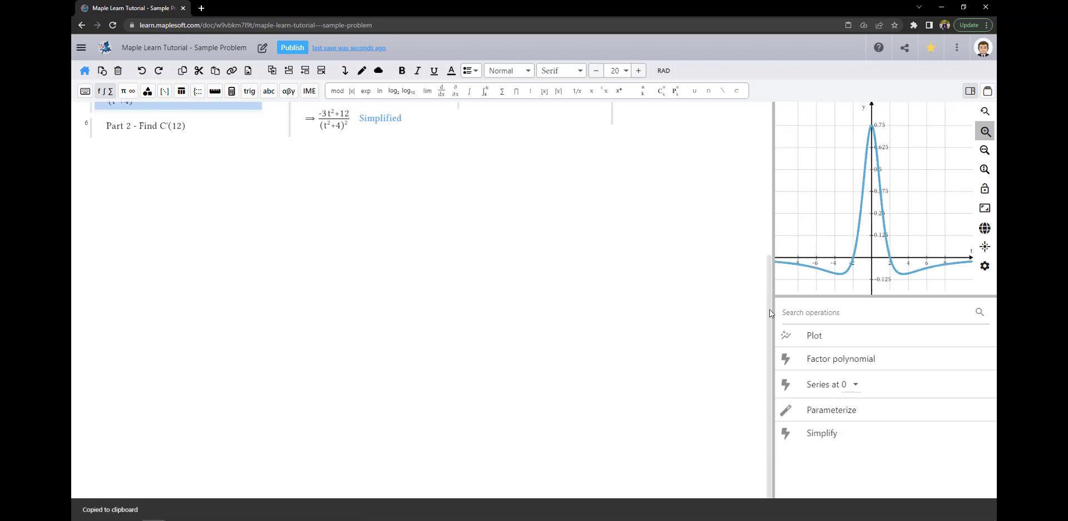
scroll(770, 312, "down", 2)
left_click(106, 149)
key("ctrl+v")
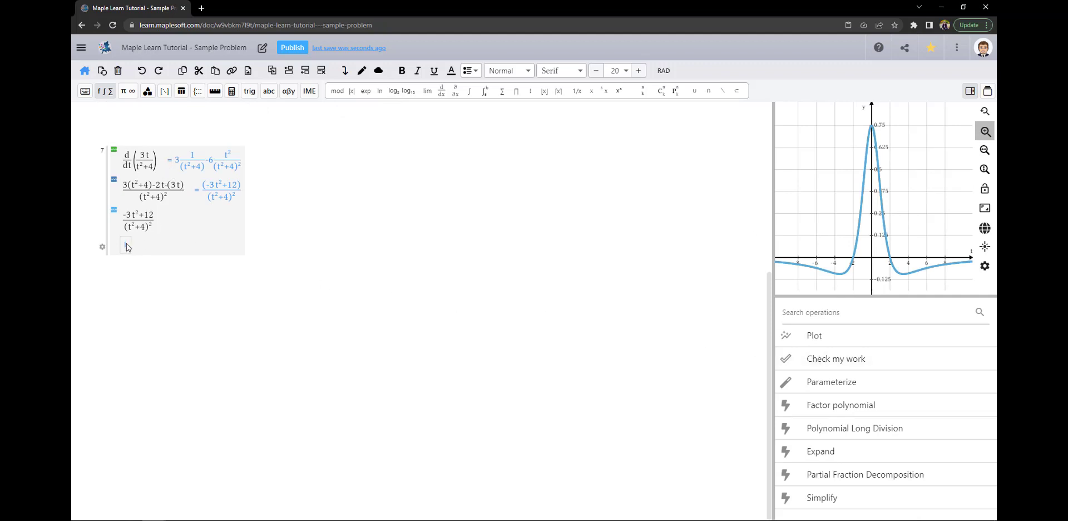
key("BackSpace")
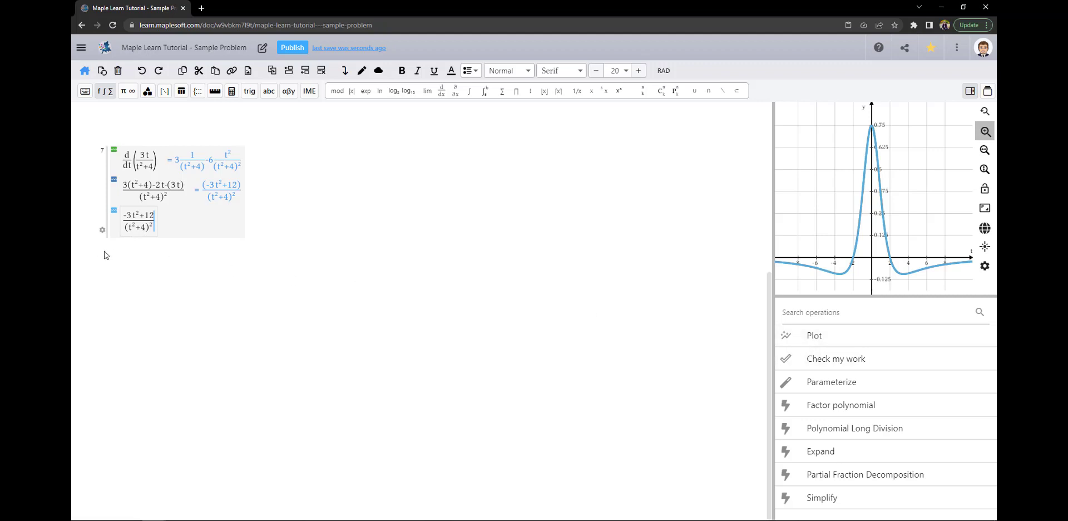
- Check each step of the pasted derivative, then delete the pasted copy
key("Up")
key("Up")
key("Down")
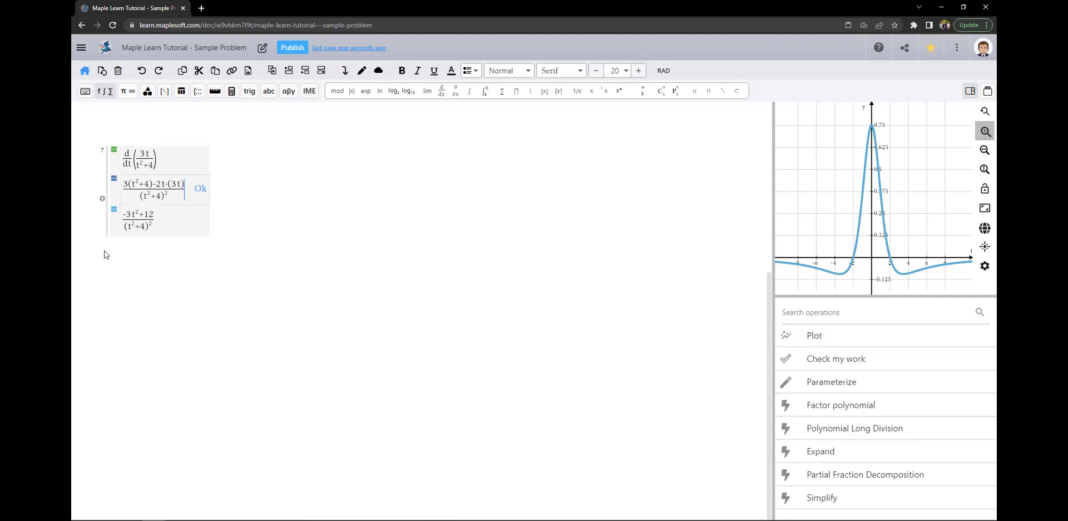
key("Down")
key("Down")
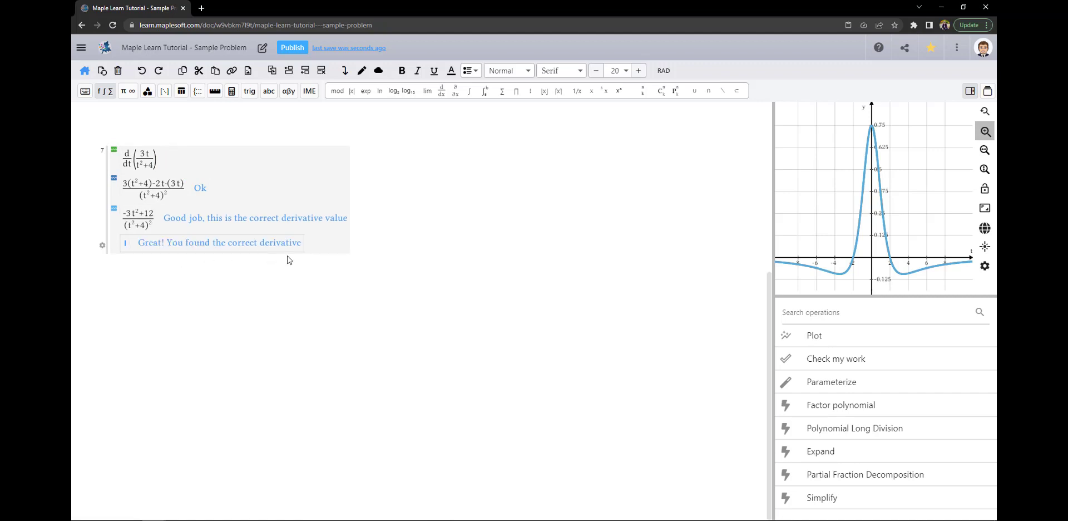
left_click_drag(142, 162, 140, 241)
key("Delete")
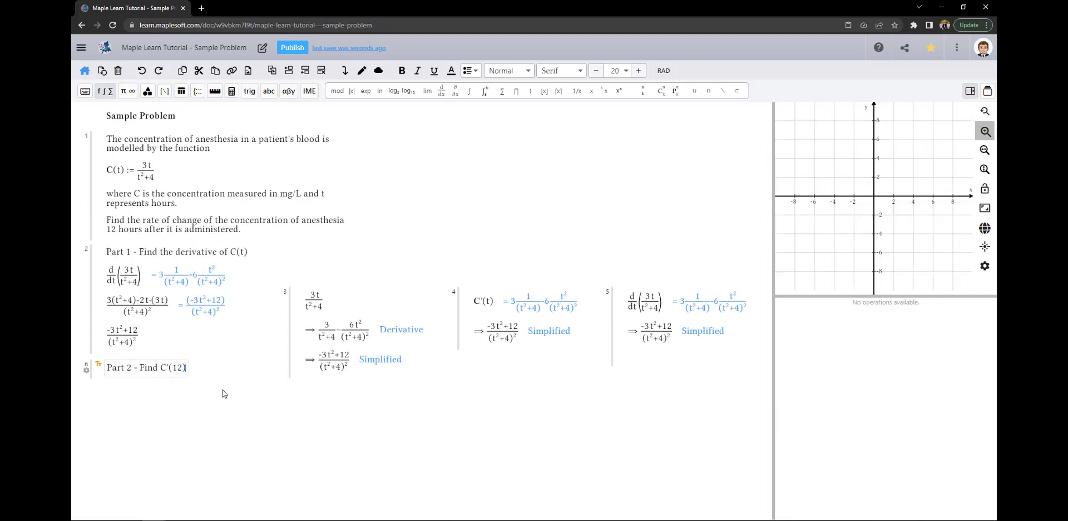
- Evaluate C'(12) under Part 2 as -105/5476 and approximate it to -0.01917457999 at 10 digits
key("Return")
type("C")
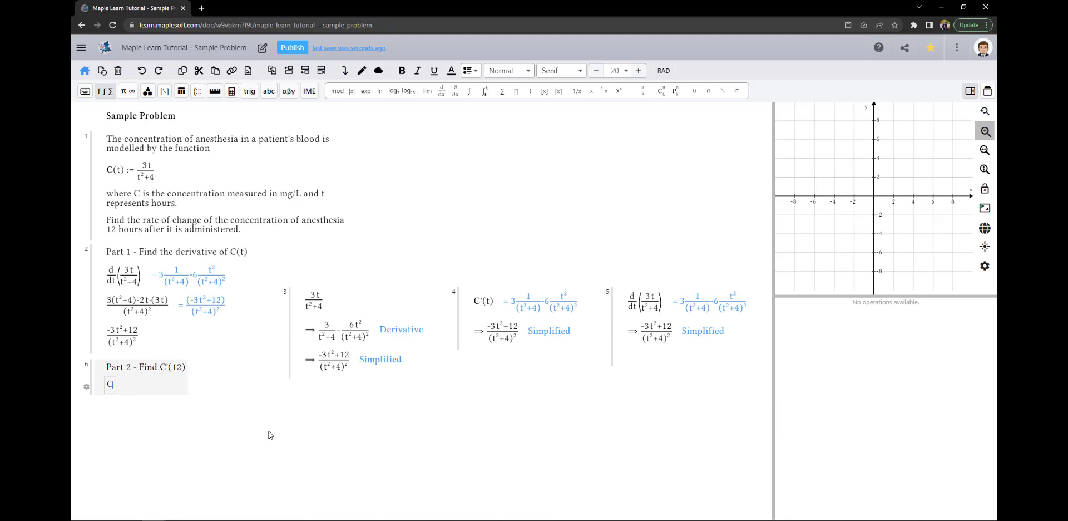
type("'(12")
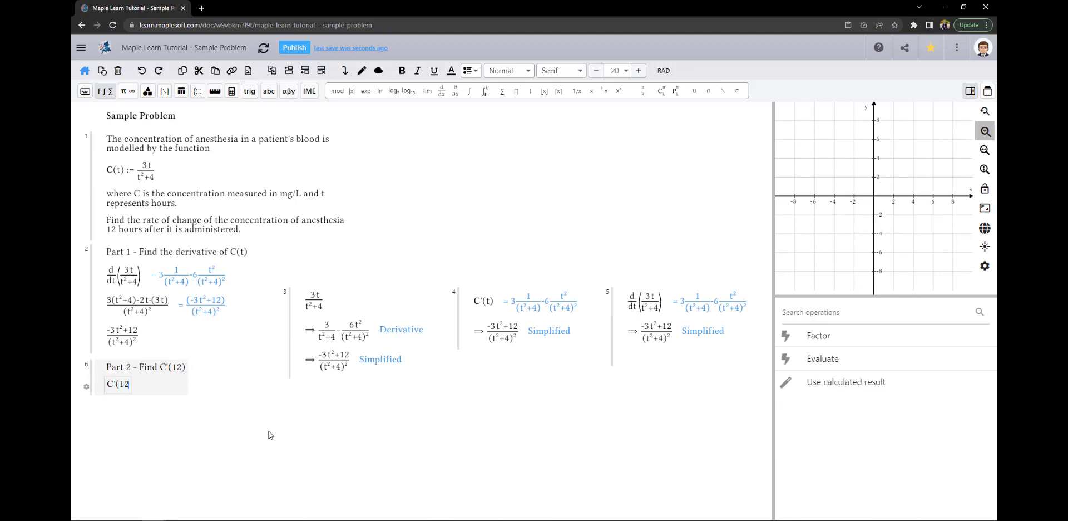
type(")")
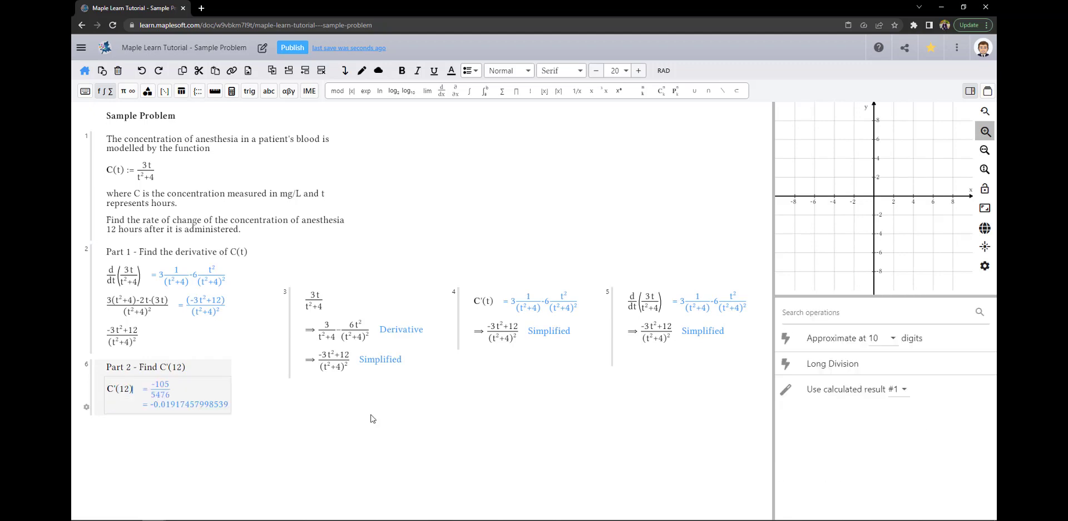
left_click(823, 345)
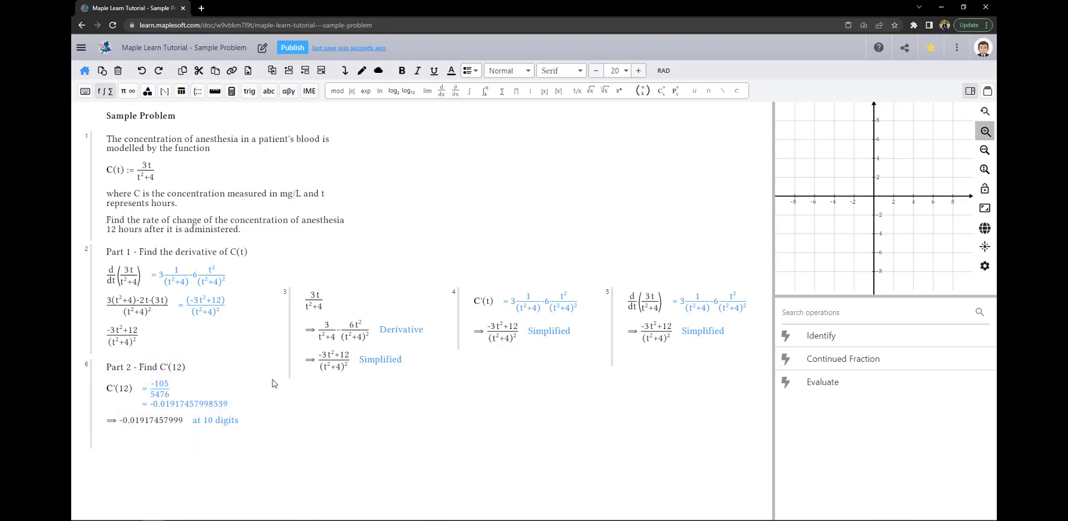
scroll(274, 383, "down", 4)
- Insert a two-column table in a new group below Part 2
left_click(90, 226)
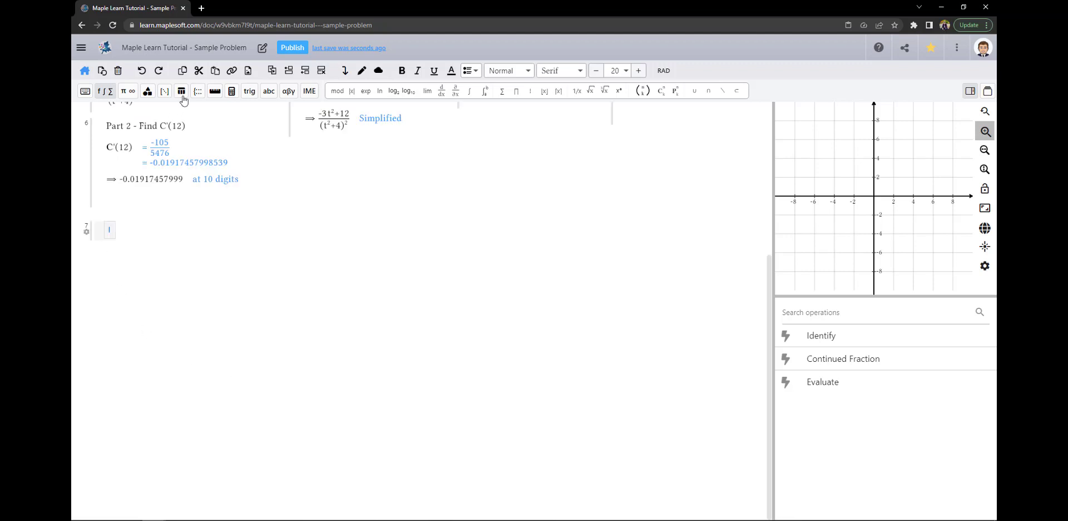
left_click(181, 90)
left_click(336, 91)
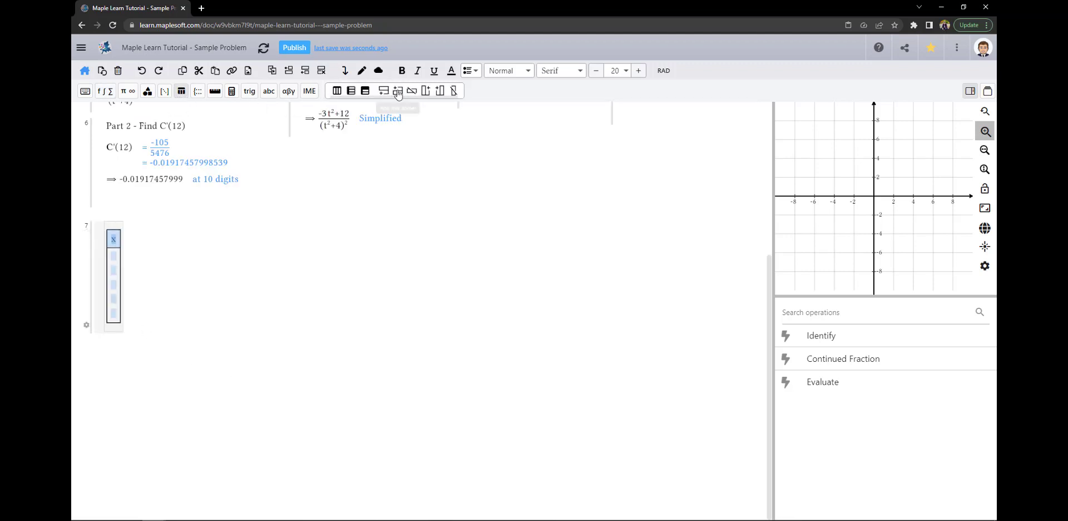
left_click(426, 91)
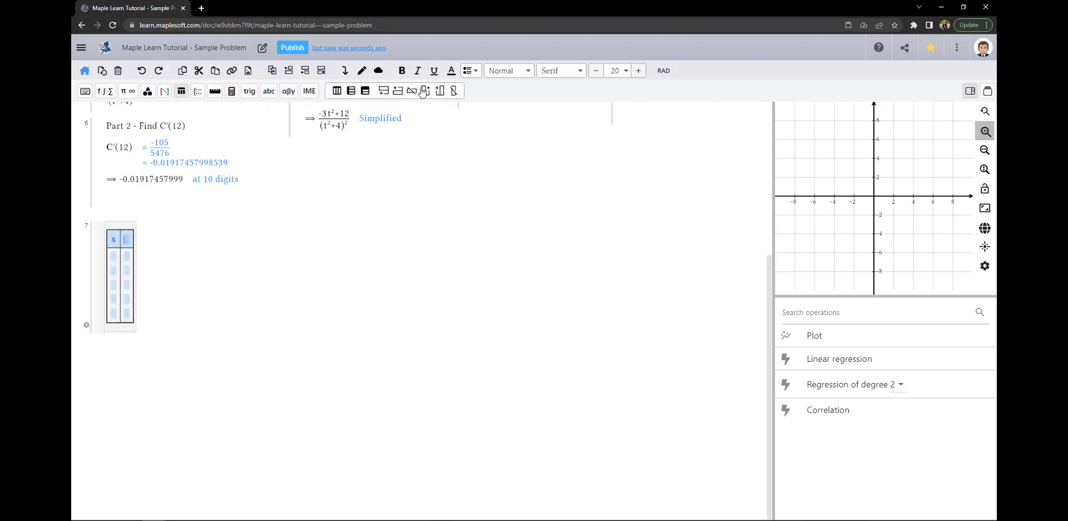
left_click(87, 326)
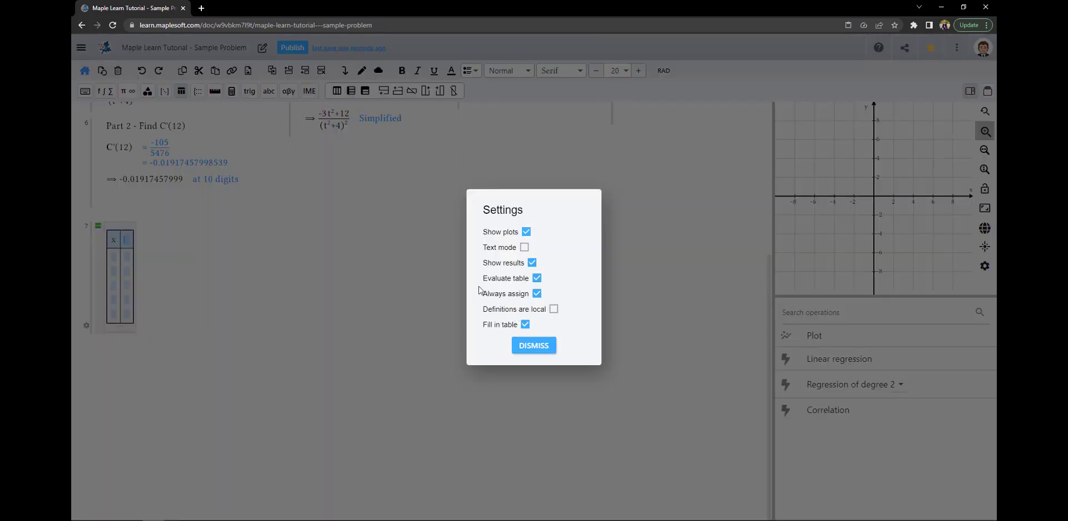
left_click(531, 346)
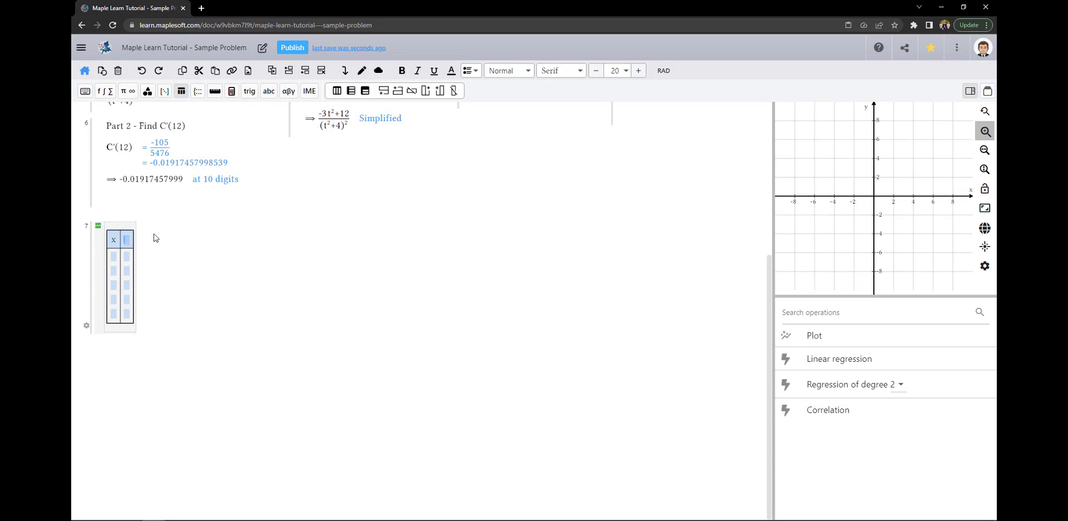
- Set the table headers to x and C'(x), enter x values 10–14, and add C'(t) below
left_click(113, 242)
type("x")
type("C'(x)")
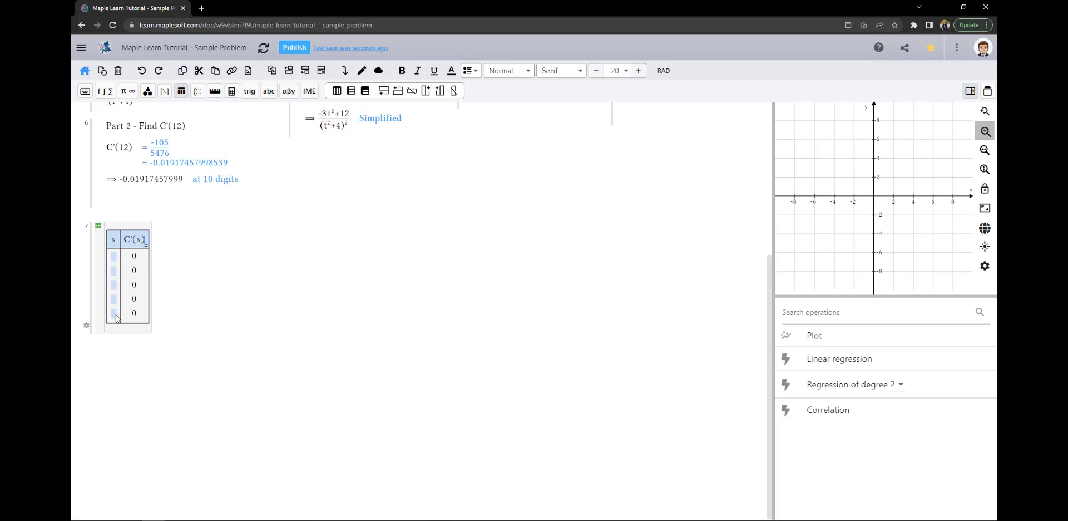
left_click(113, 259)
type("10 ")
type("11")
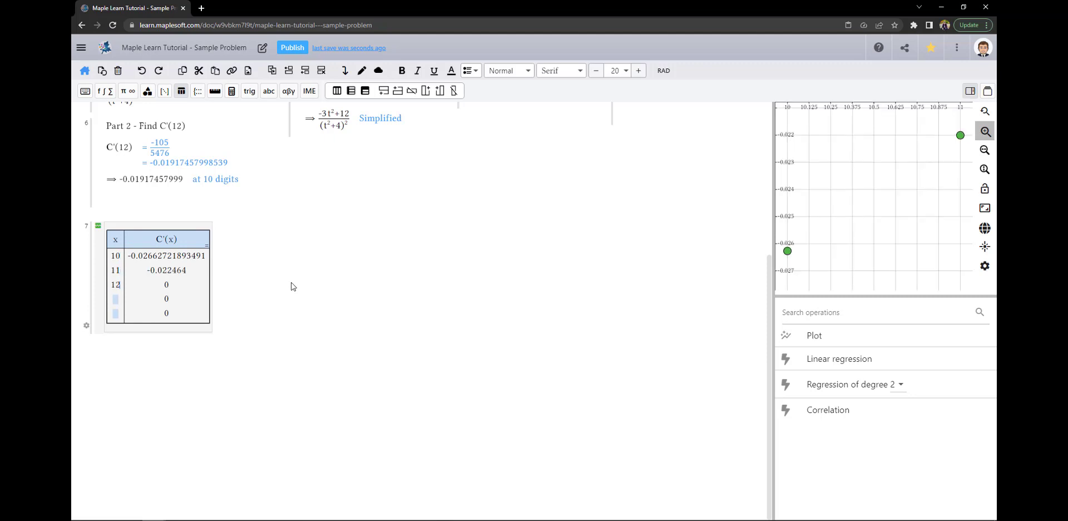
key("Return")
type("12")
key("Return")
type("13")
key("Return")
type("14")
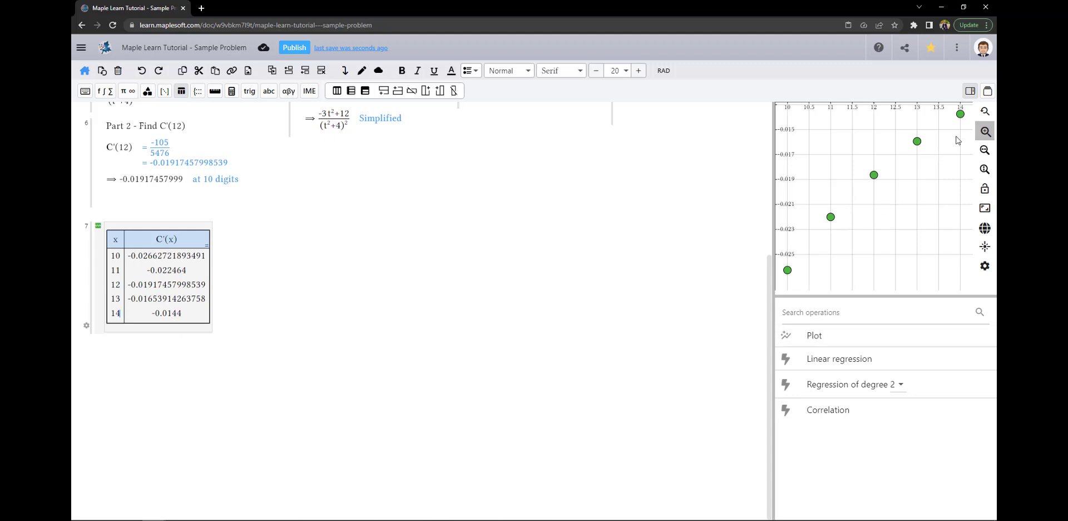
left_click(211, 304)
key("Return")
type("C'(t")
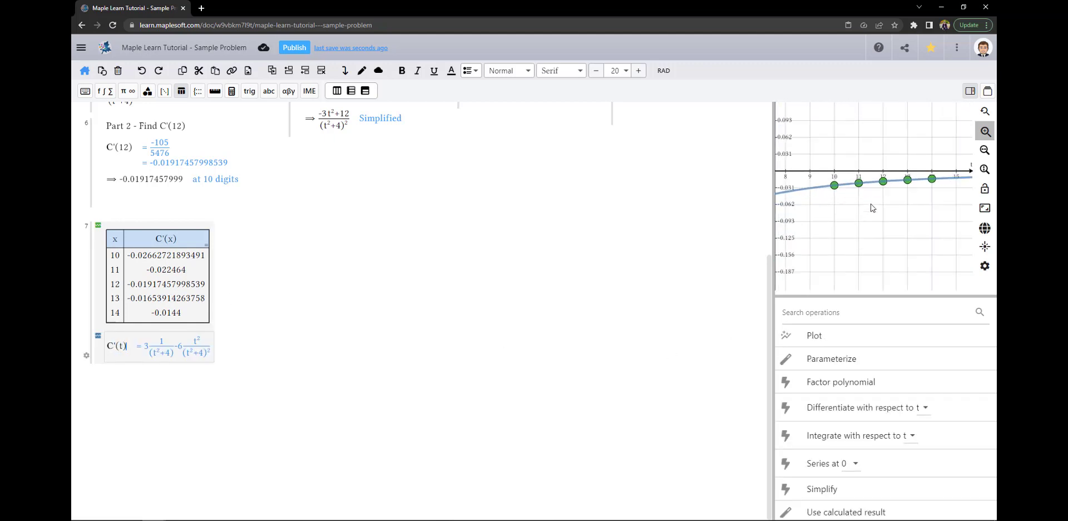
- Copy the worksheet's share link, check the shared copy in a new tab, then close that tab
left_click(248, 296)
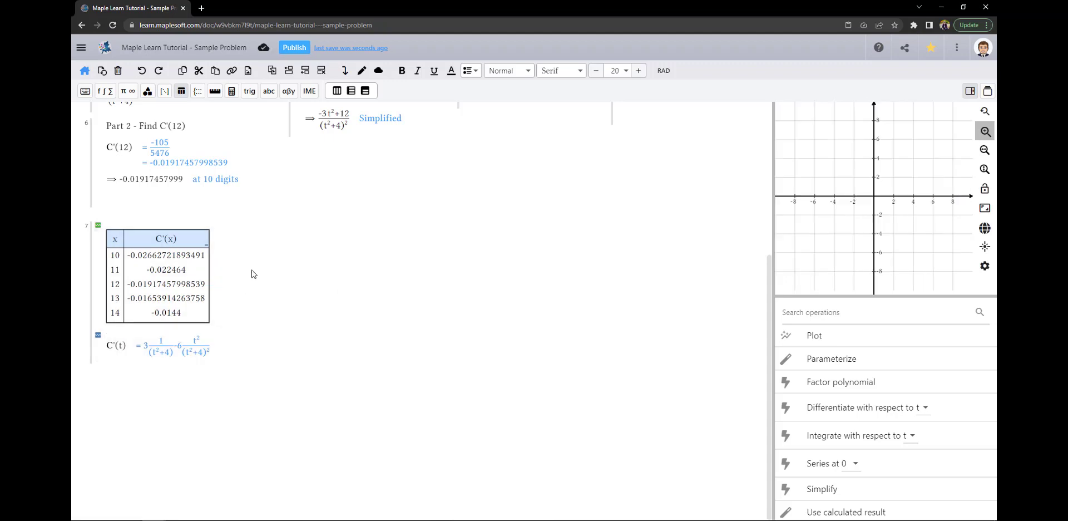
left_click(906, 50)
left_click(201, 7)
key("ctrl+v")
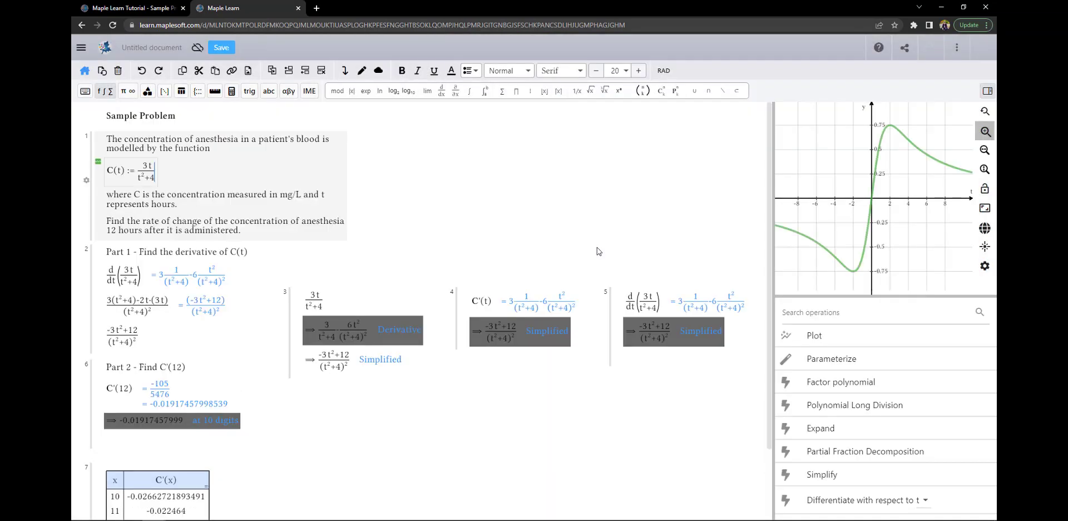
scroll(583, 245, "down", 4)
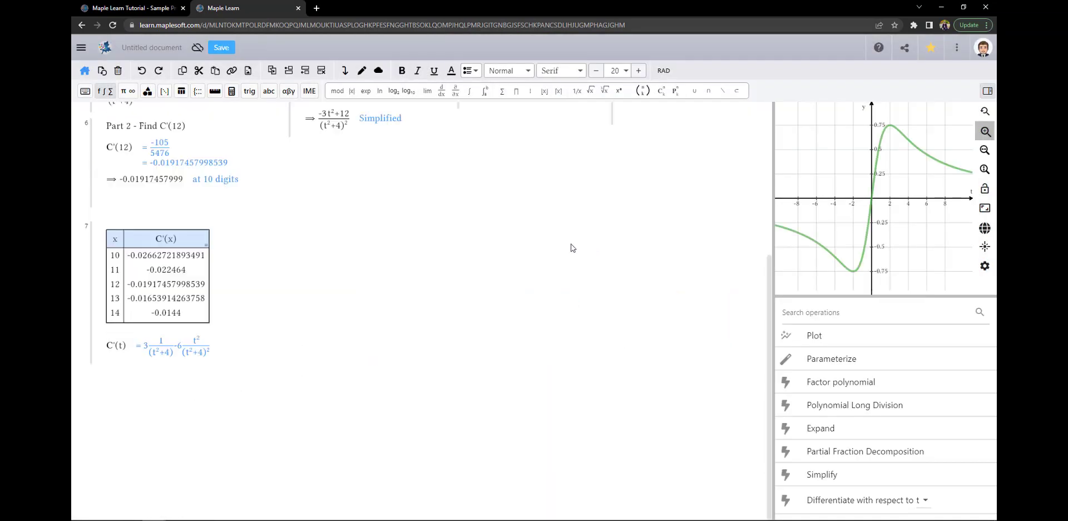
scroll(332, 298, "up", 4)
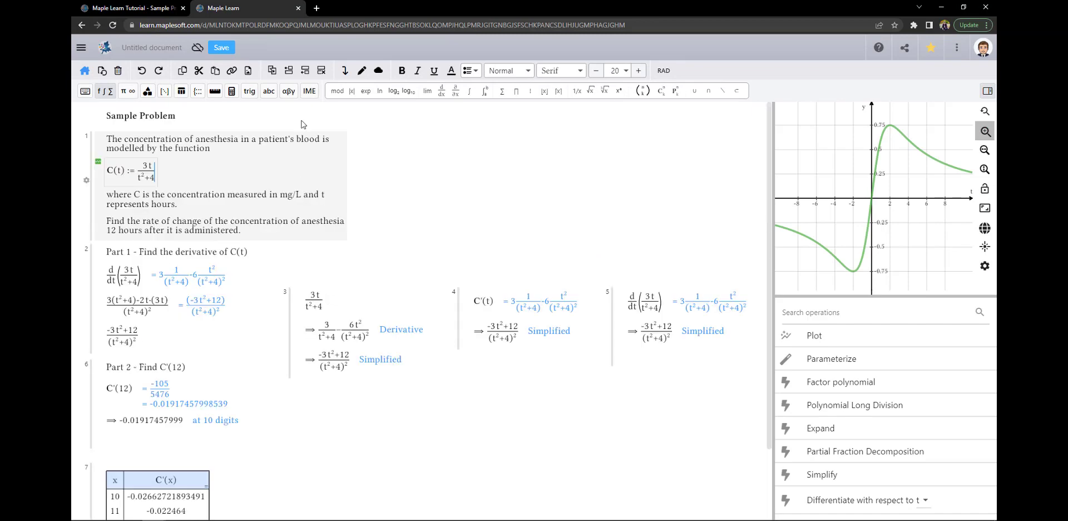
left_click(298, 8)
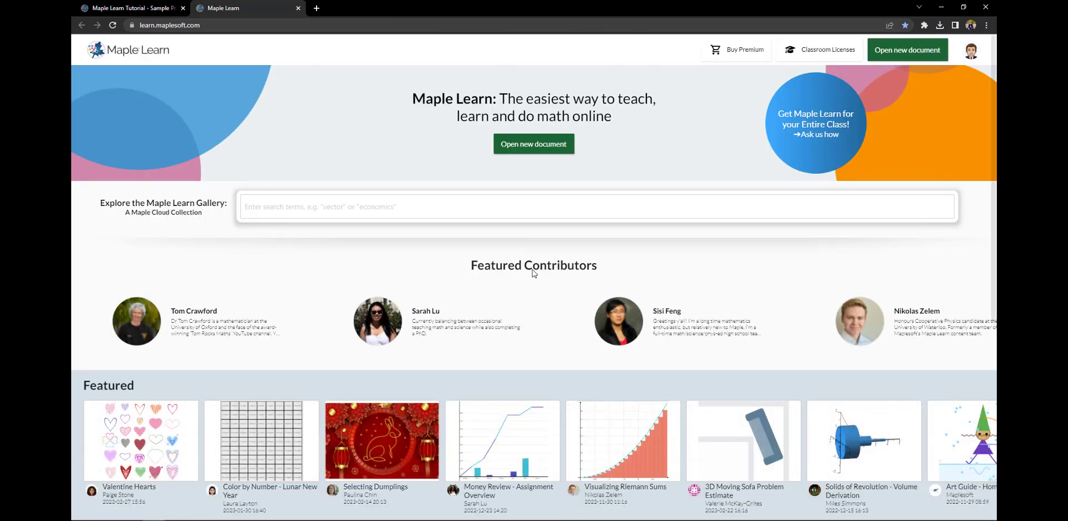
- Scroll down the Featured gallery toward the Visualizing Riemann Sums document
scroll(530, 273, "down", 1)
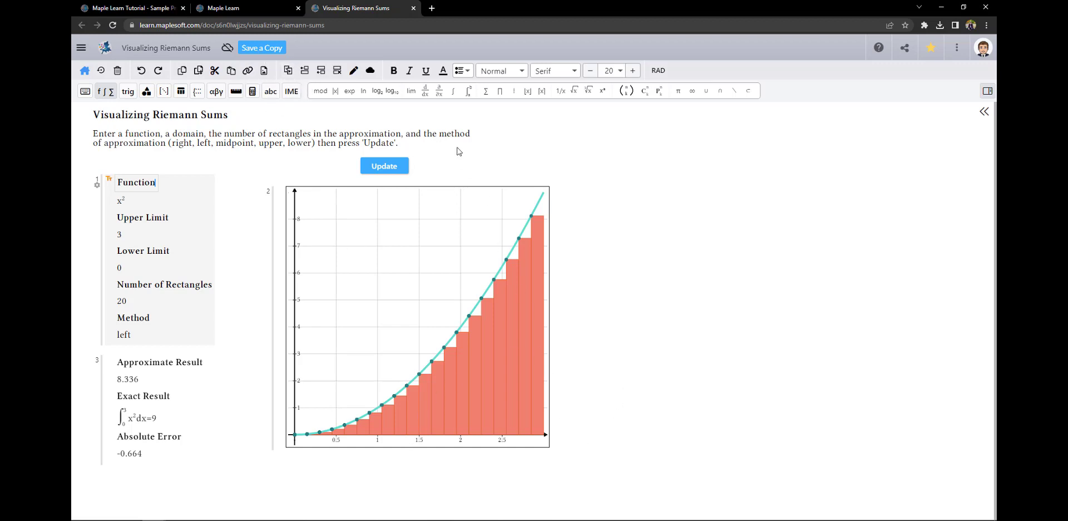
- Close the Visualizing Riemann Sums tab and scroll down the home page gallery
left_click(414, 8)
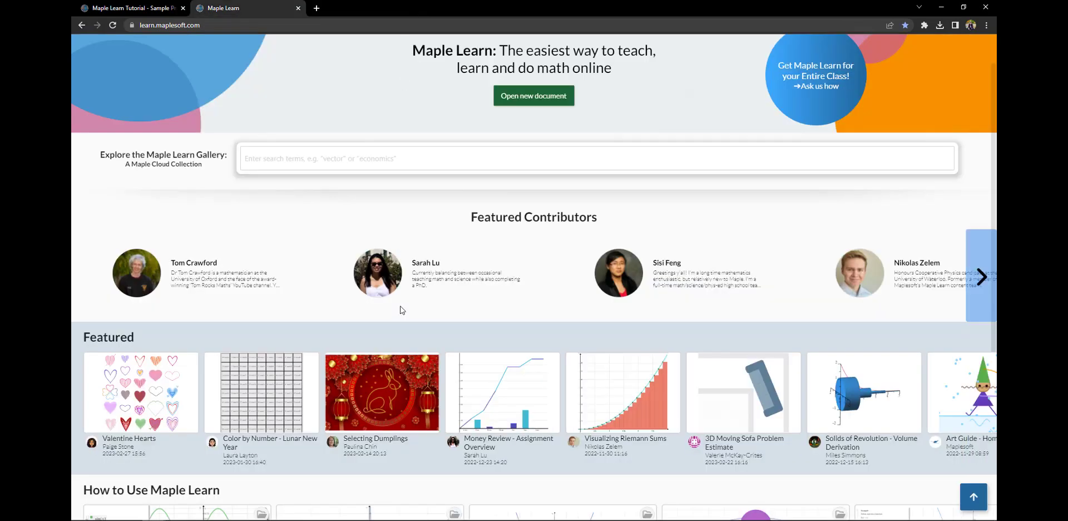
scroll(400, 306, "down", 2)
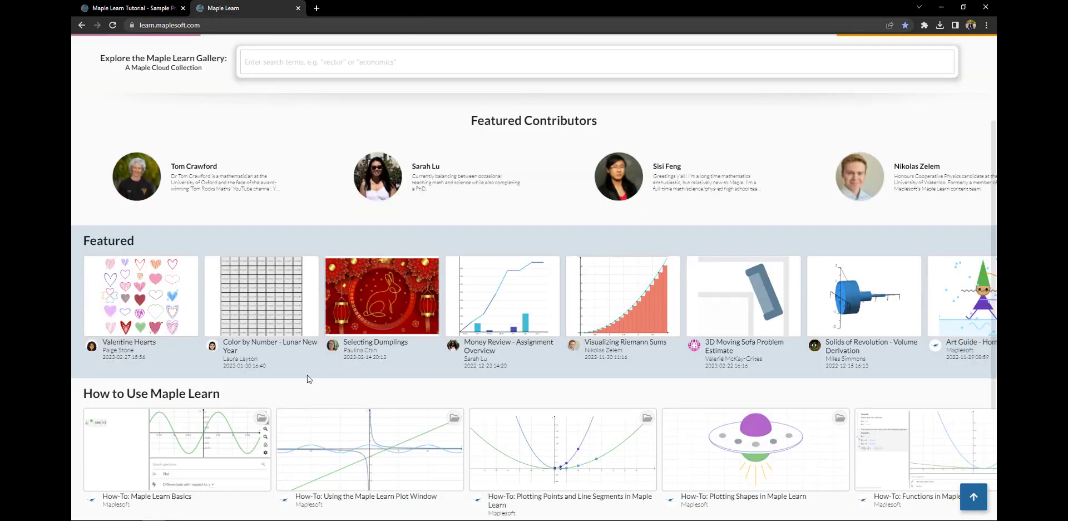